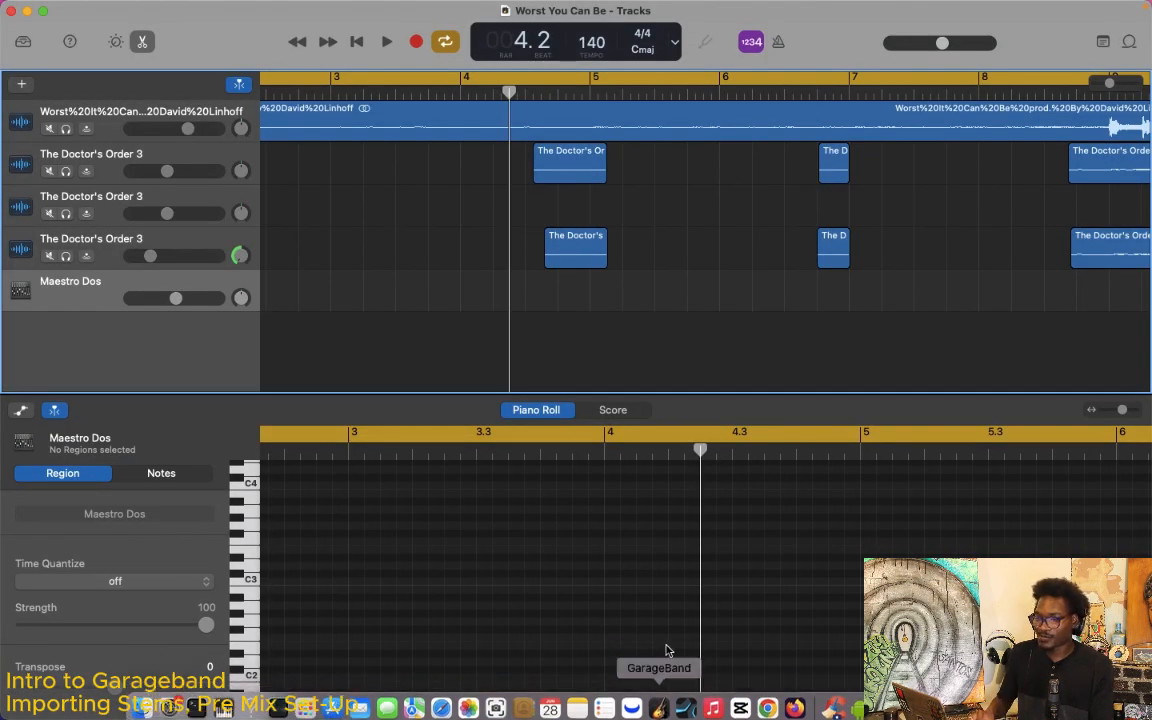
pyautogui.moveTo(1113, 87); pyautogui.dragTo(1100, 86)
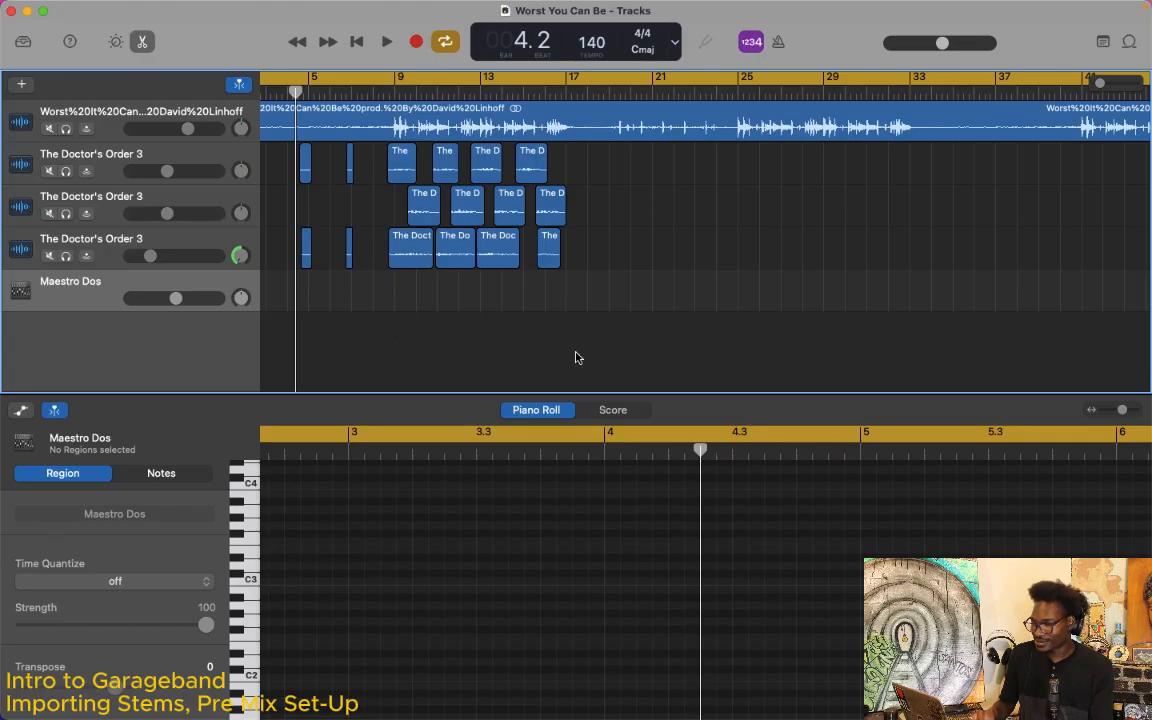
pyautogui.press('Return')
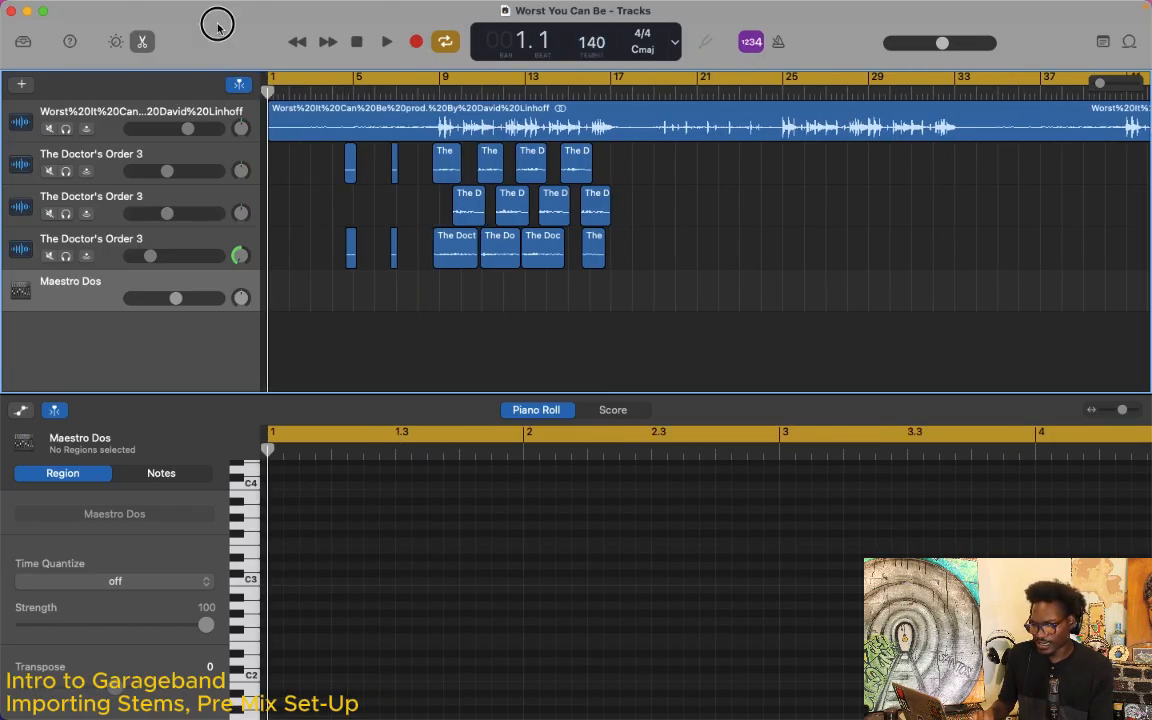
# Step: Leave the current project and open the project chooser to start a new project
pyautogui.moveTo(195, 6)
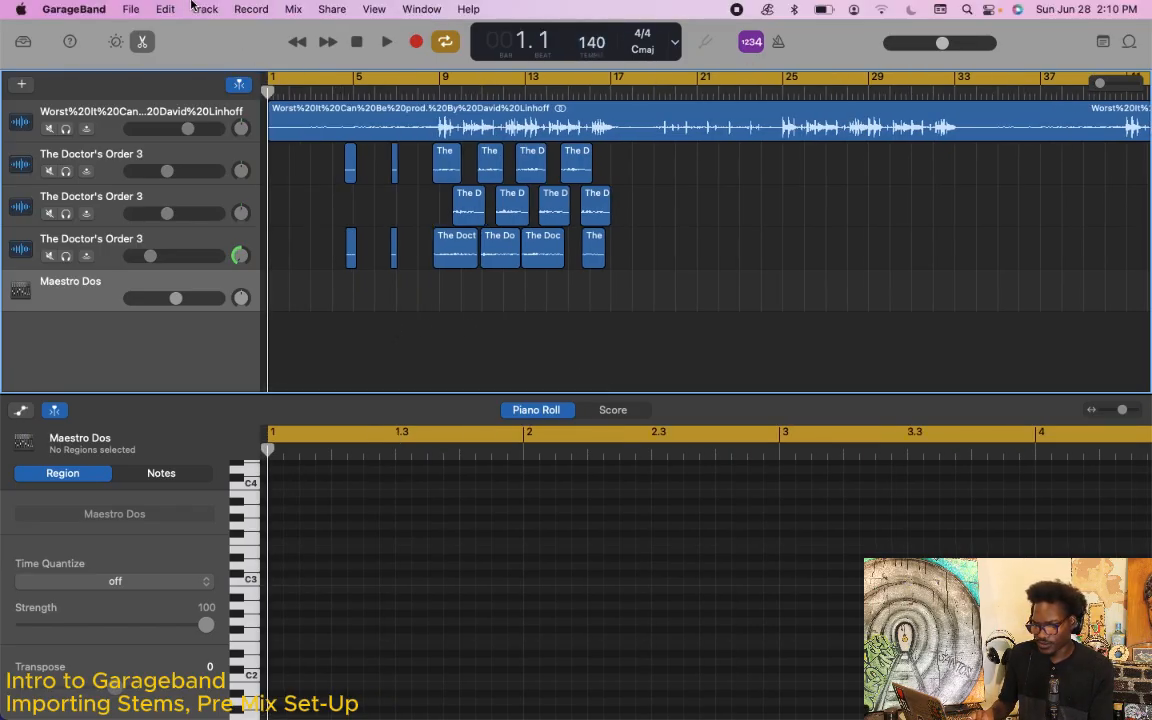
pyautogui.click(131, 10)
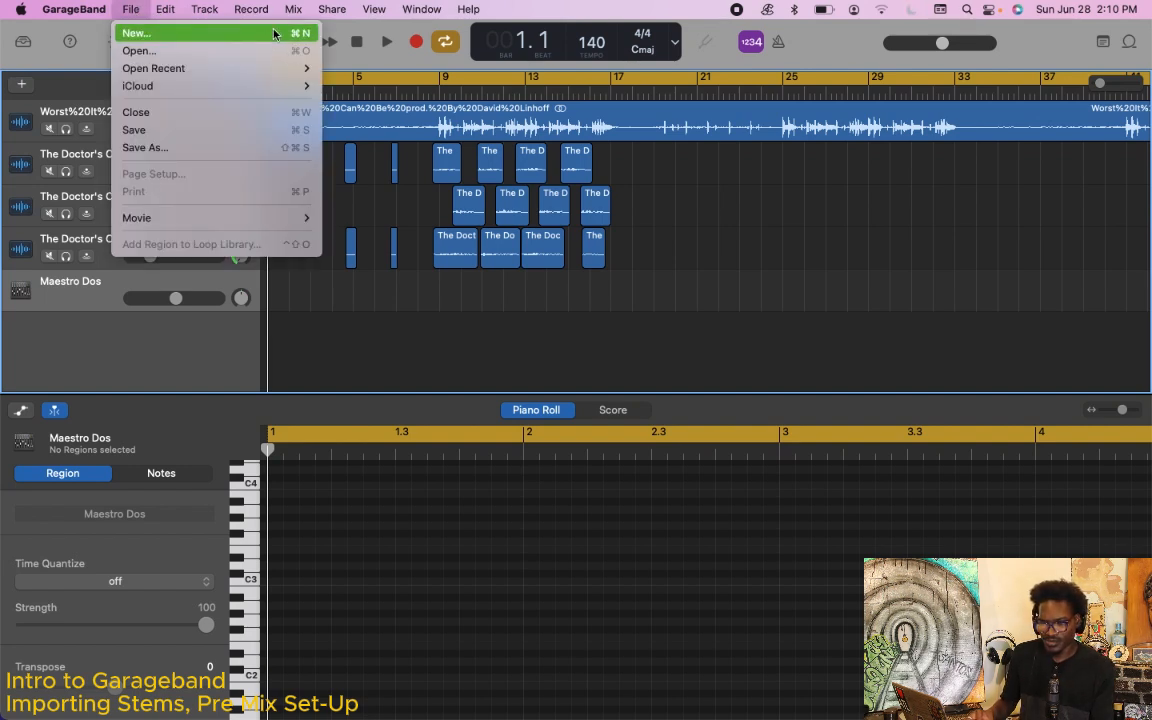
pyautogui.click(368, 347)
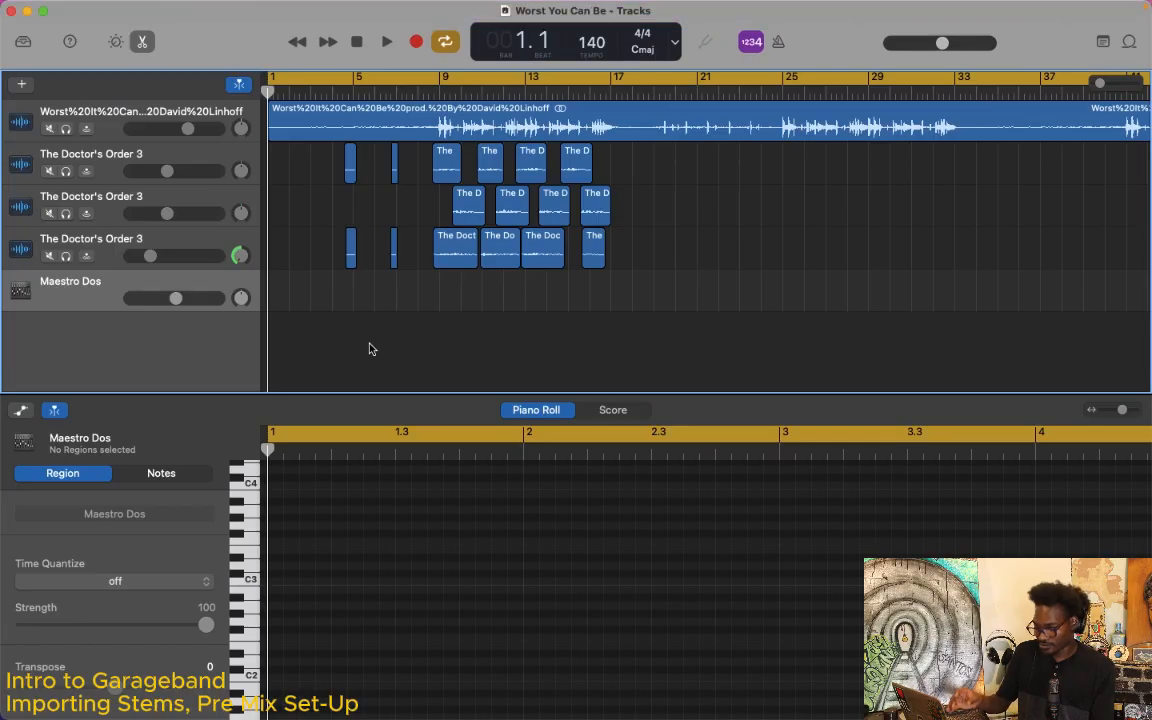
pyautogui.press('super+n')
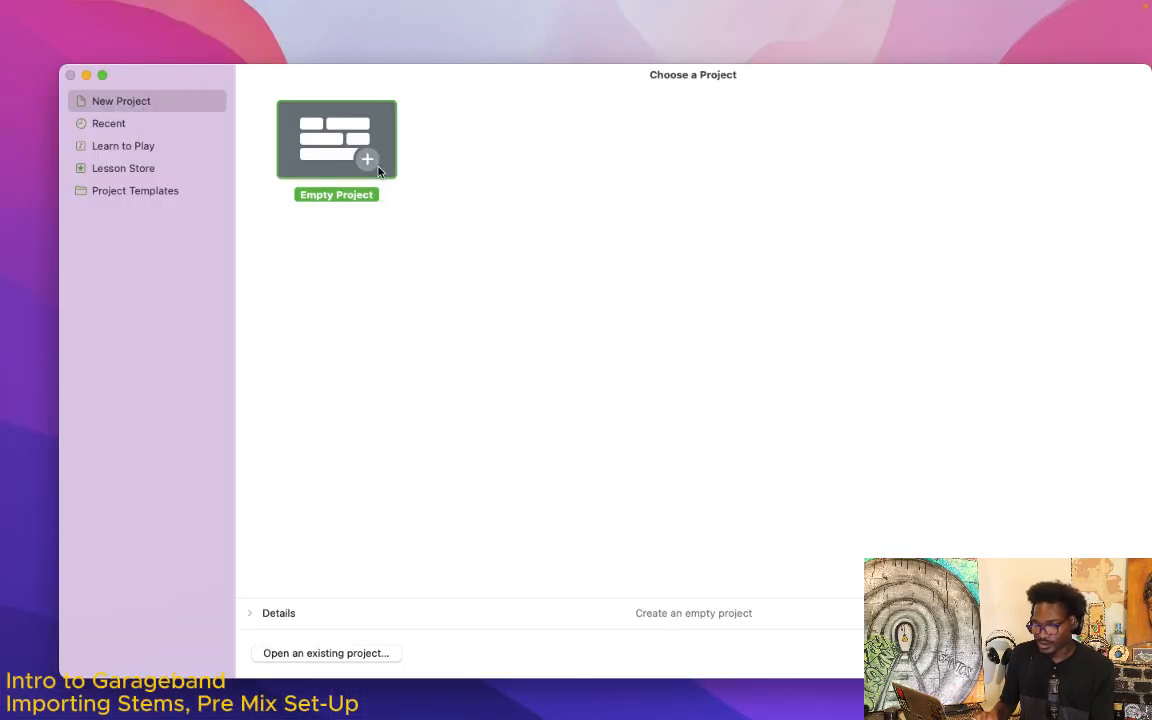
pyautogui.doubleClick(376, 170)
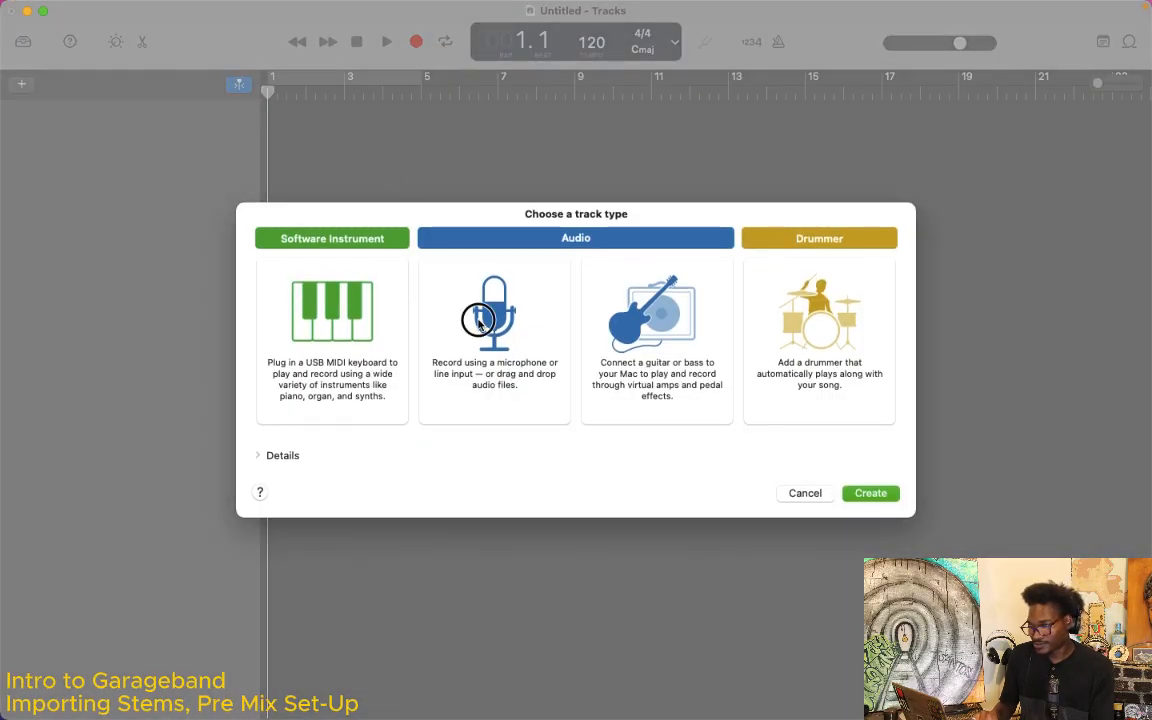
pyautogui.doubleClick(480, 325)
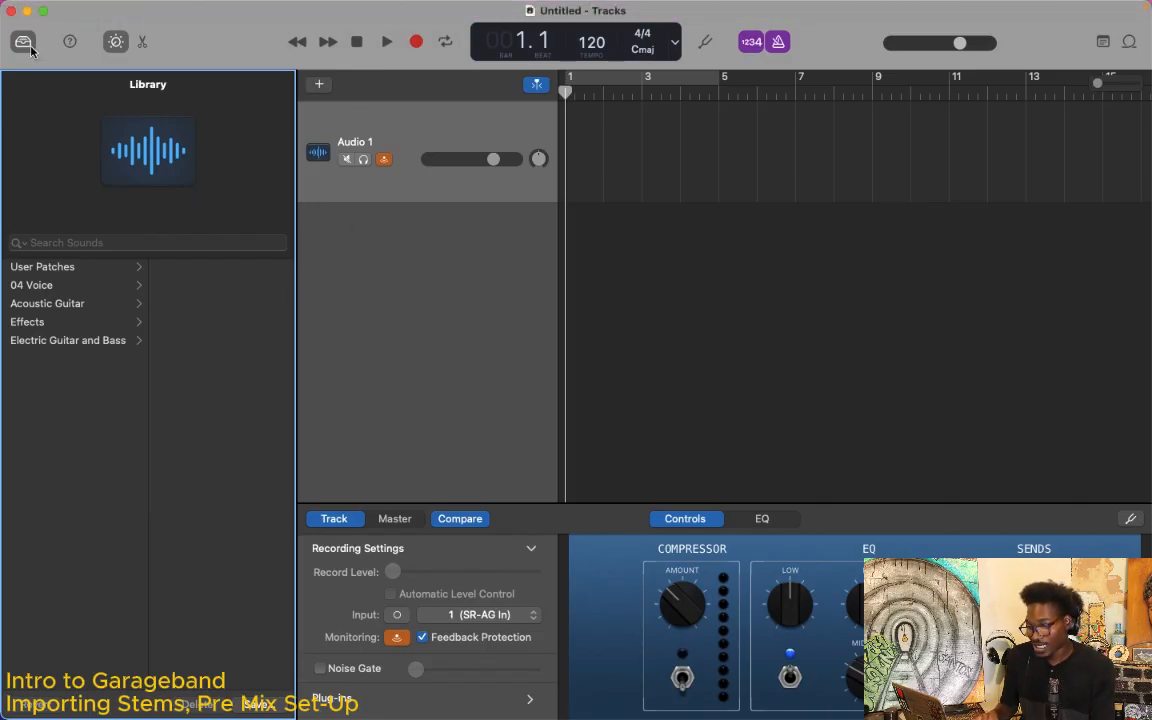
pyautogui.click(12, 12)
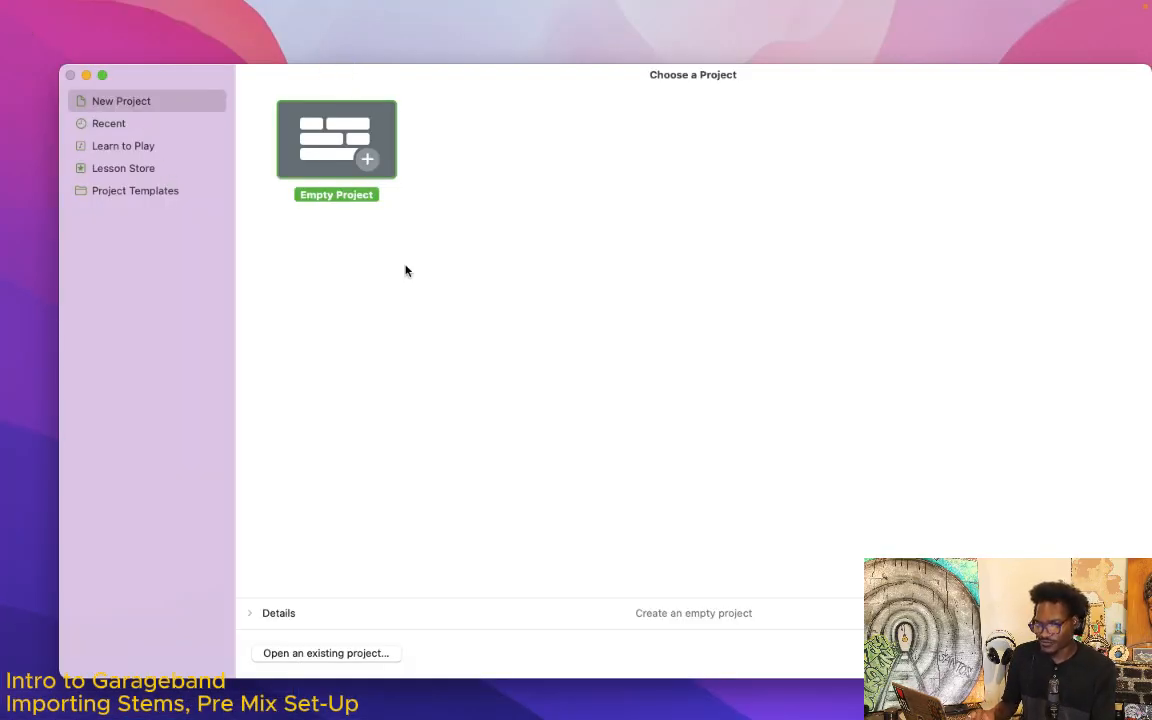
# Step: Look through the Recent, Learn to Play, Lesson Store and Project Templates categories, and return to New Project
pyautogui.click(175, 146)
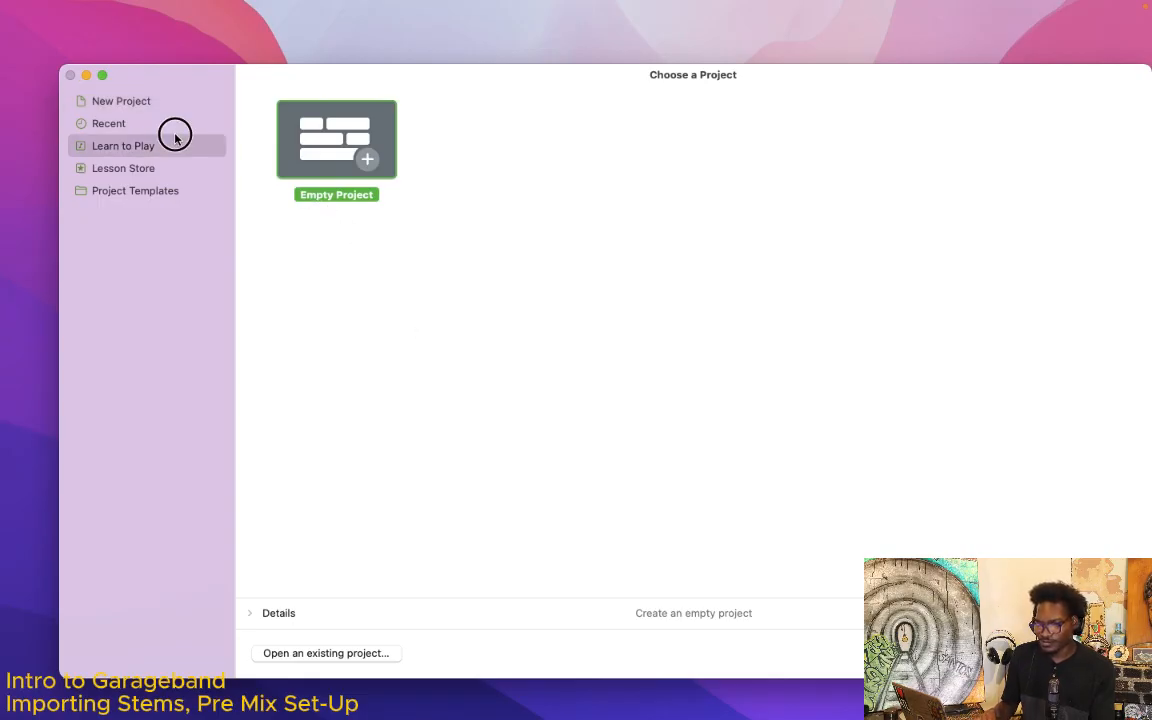
pyautogui.click(171, 125)
pyautogui.click(171, 146)
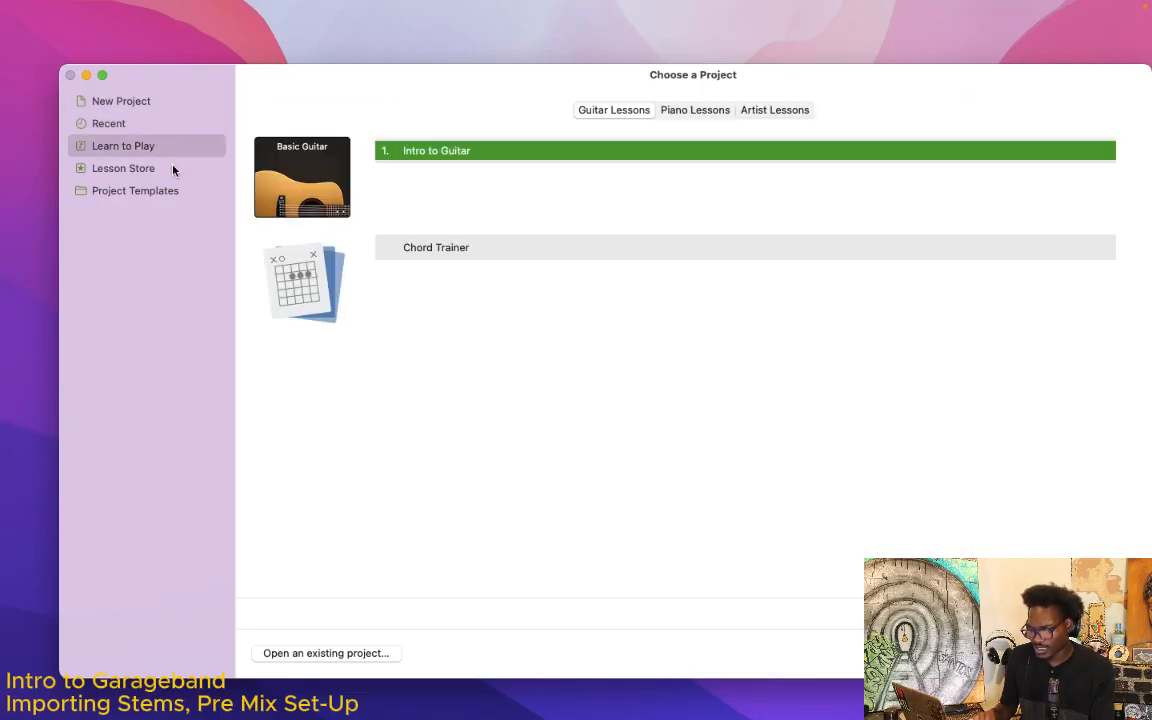
pyautogui.click(172, 169)
pyautogui.click(182, 192)
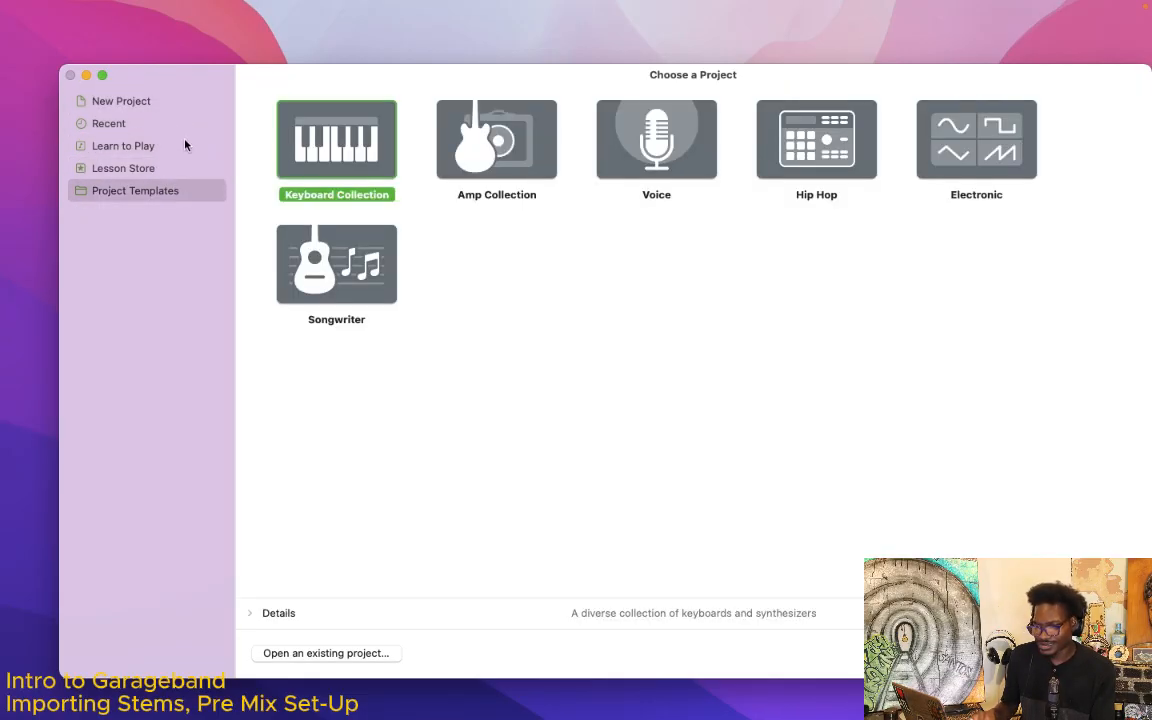
pyautogui.click(154, 103)
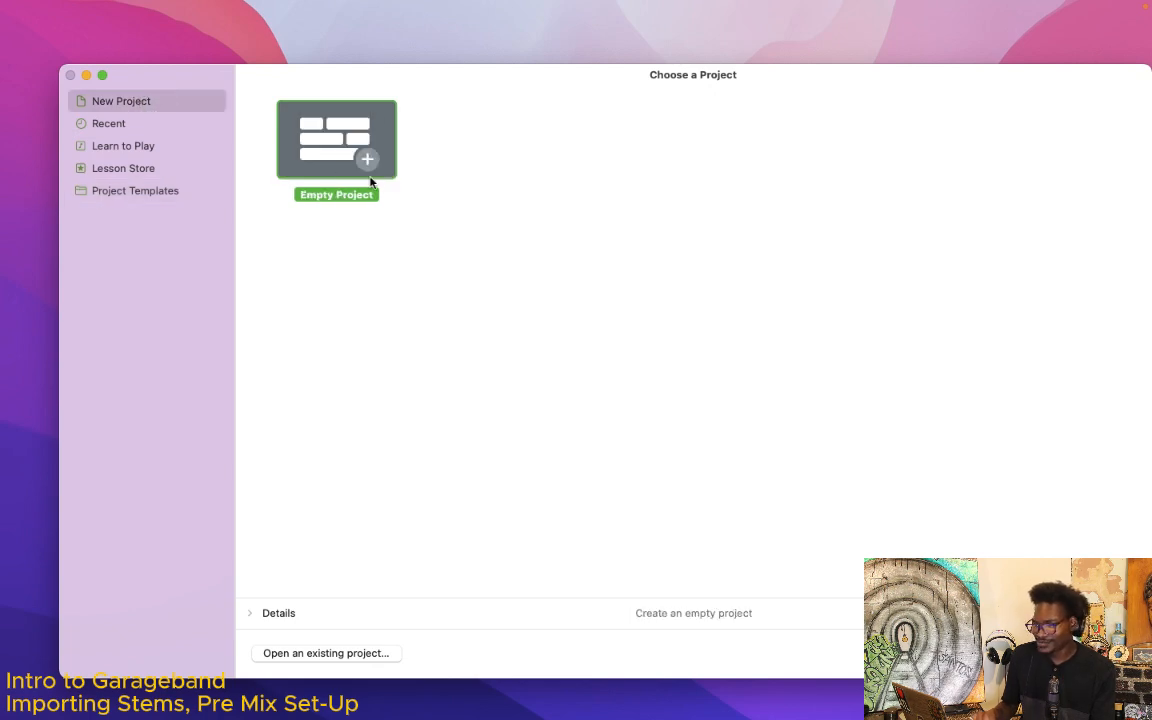
# Step: Create an empty project with a microphone or line-input audio track
pyautogui.doubleClick(373, 172)
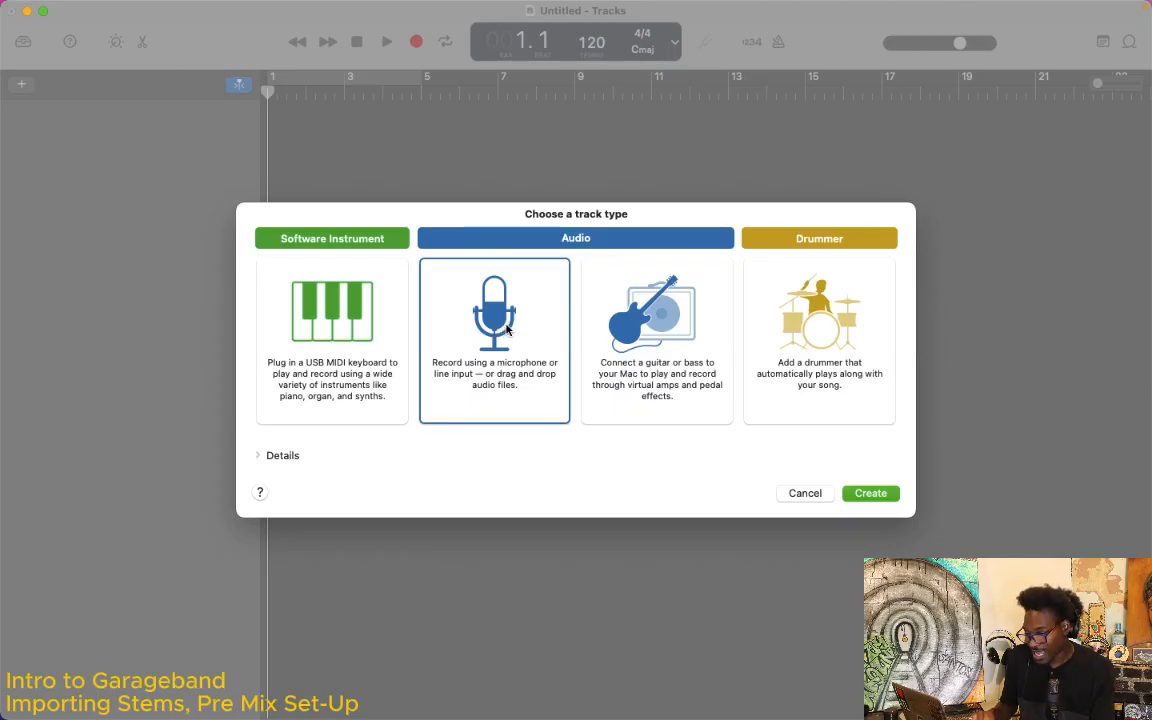
pyautogui.click(322, 341)
pyautogui.click(682, 330)
pyautogui.click(815, 318)
pyautogui.click(451, 314)
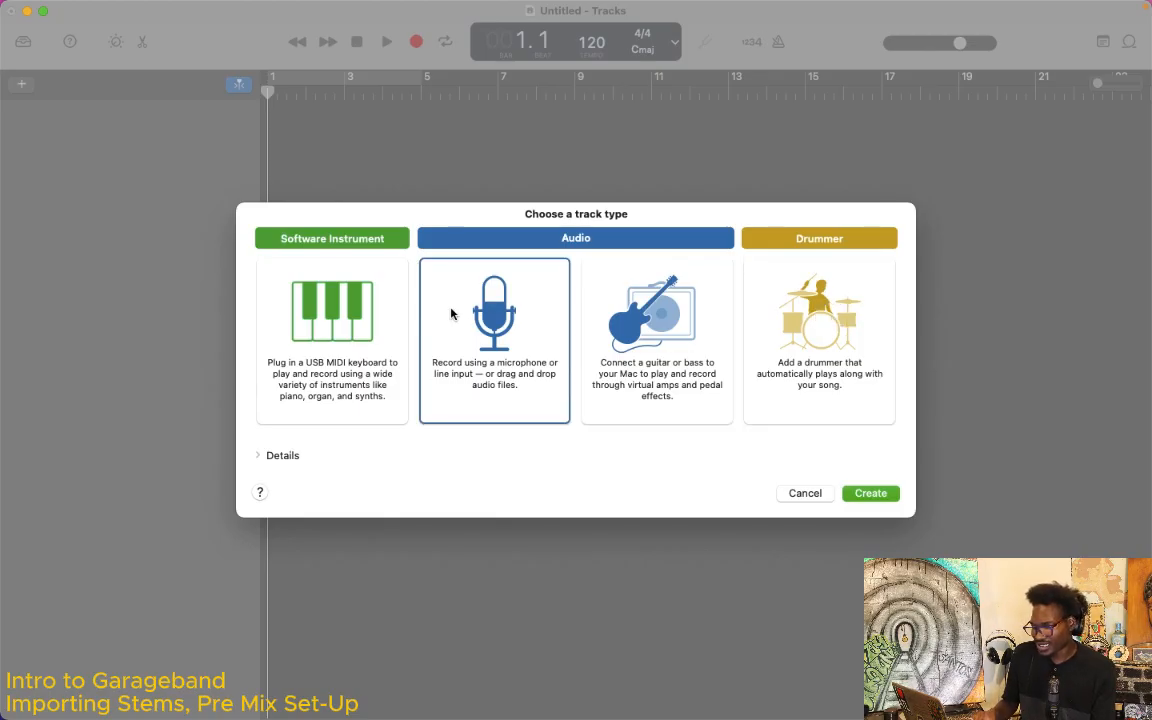
pyautogui.press('Return')
# Step: Turn off input monitoring on the Audio 1 track and hide the Smart Controls and the Library
pyautogui.click(418, 236)
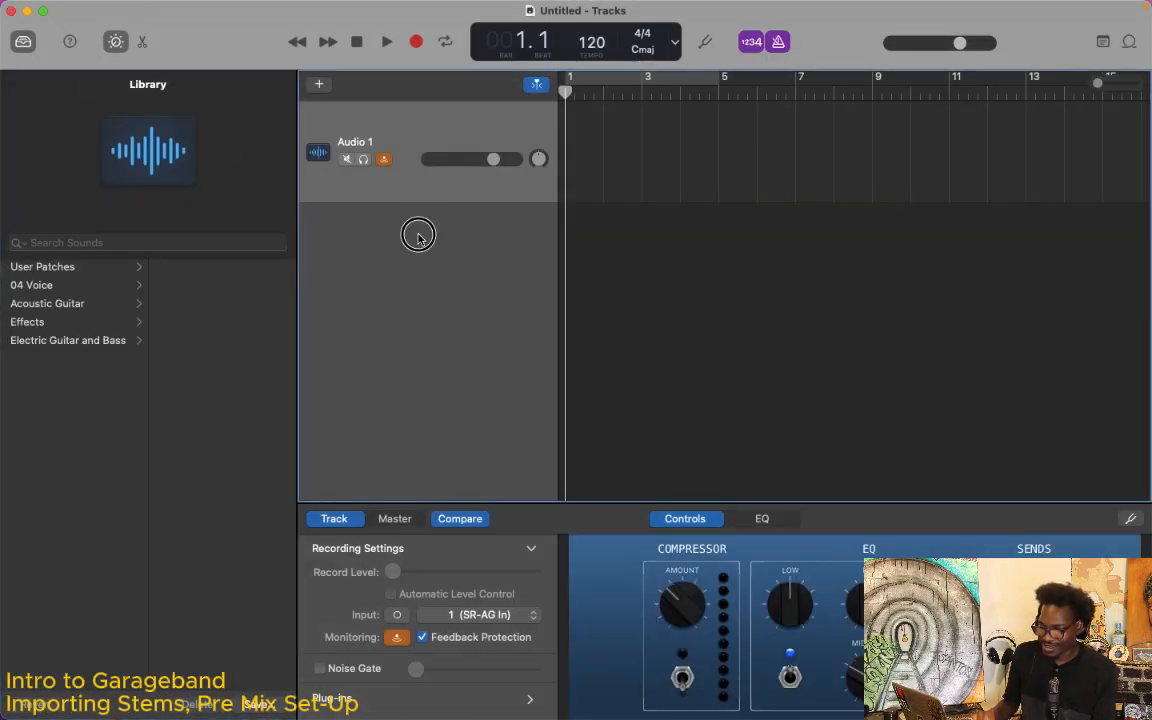
pyautogui.click(384, 160)
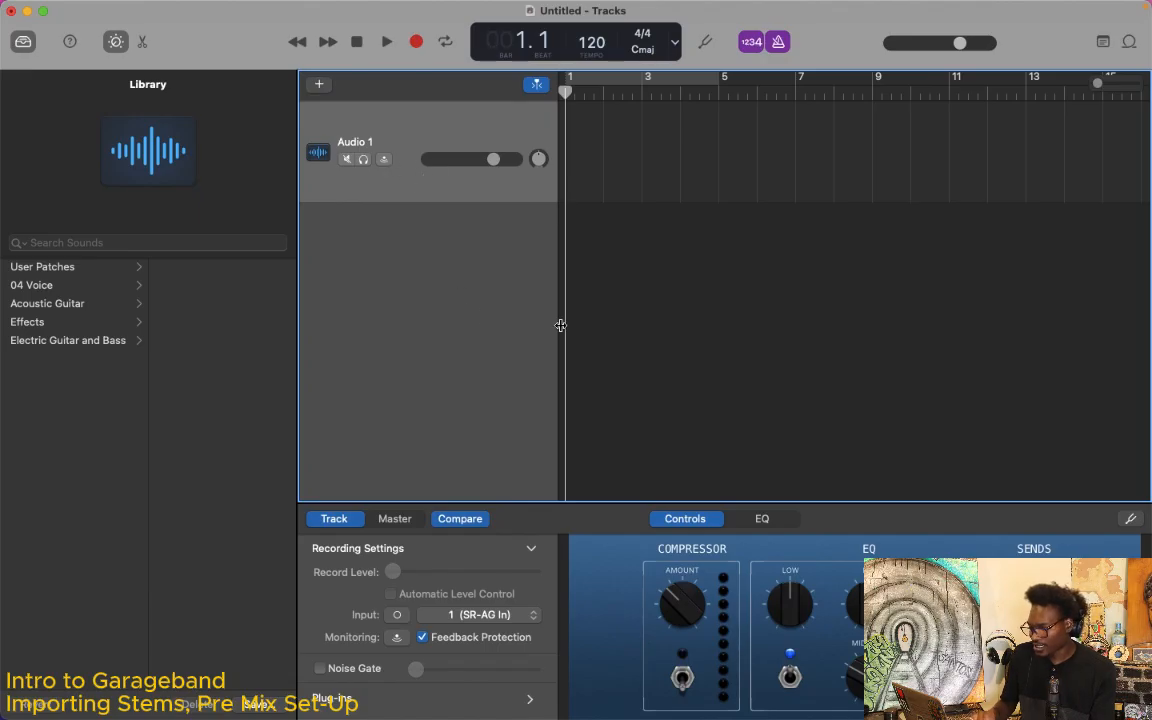
pyautogui.press('b')
pyautogui.press('y')
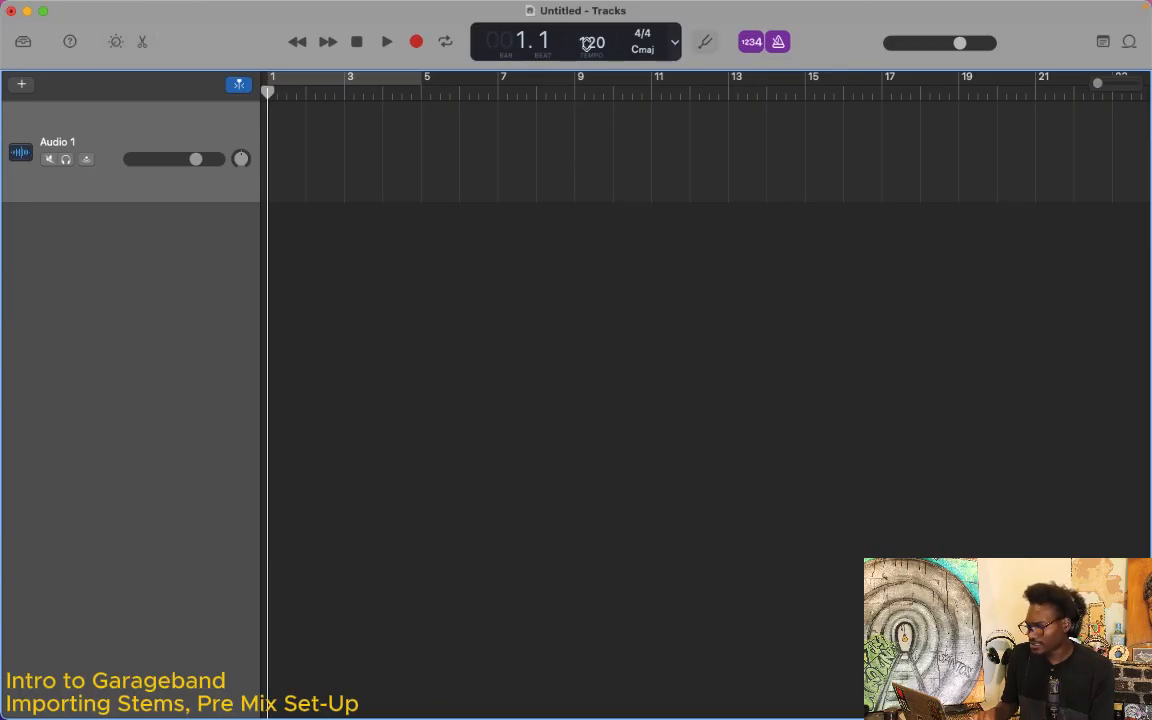
# Step: Turn off the metronome click and the count-in
pyautogui.click(779, 43)
pyautogui.hotkey('shift', 'k')
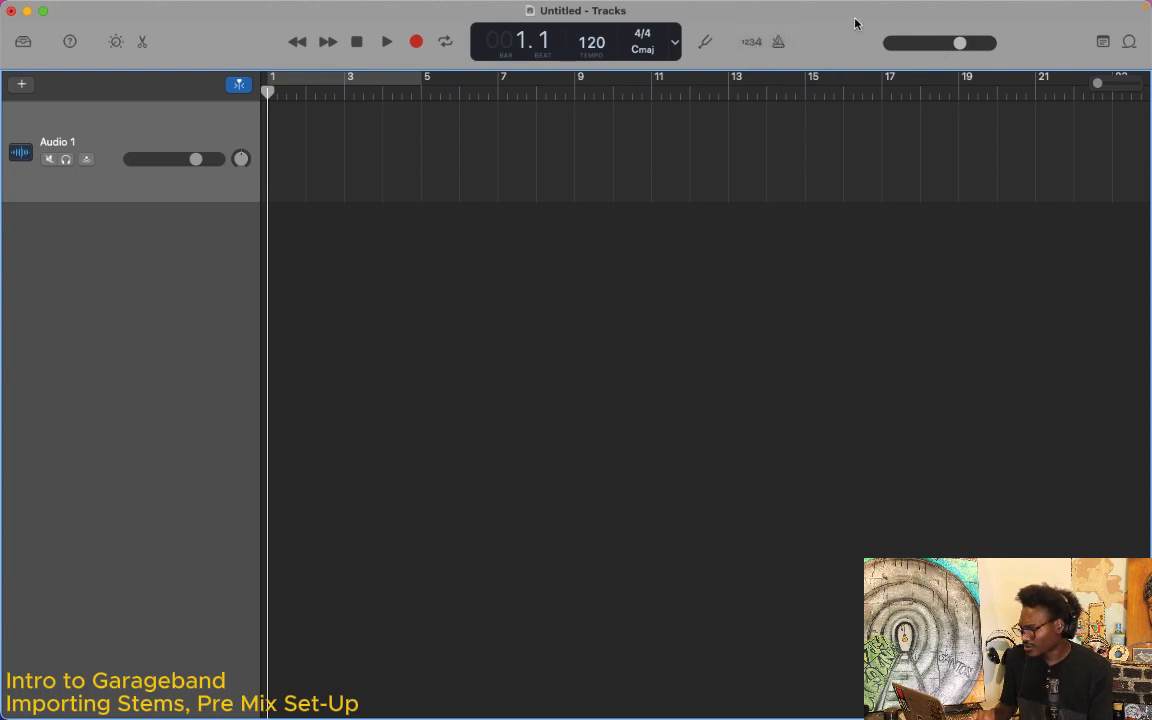
pyautogui.click(961, 45)
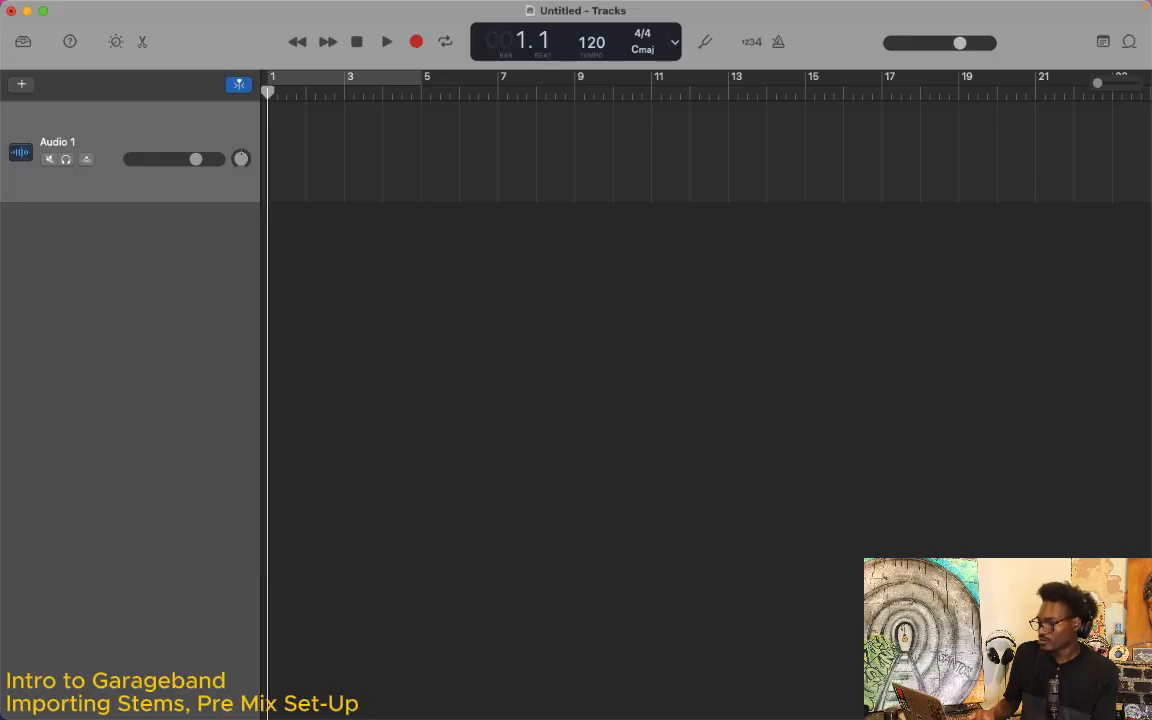
pyautogui.moveTo(900, 717)
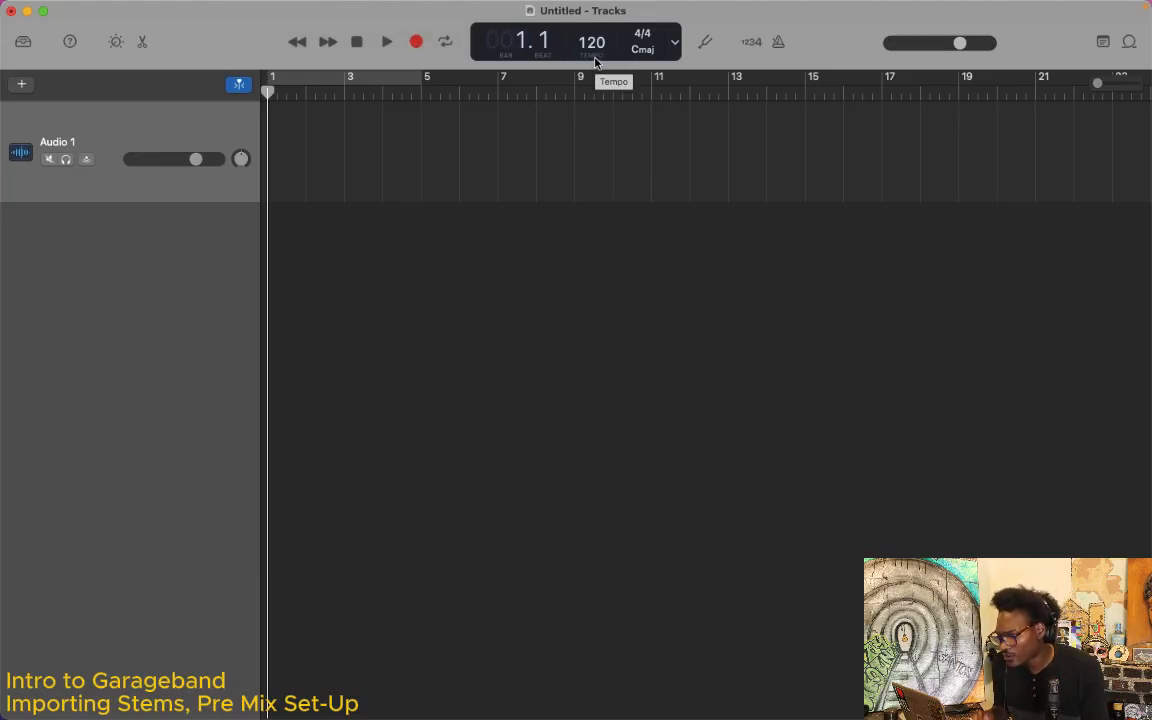
pyautogui.doubleClick(593, 41)
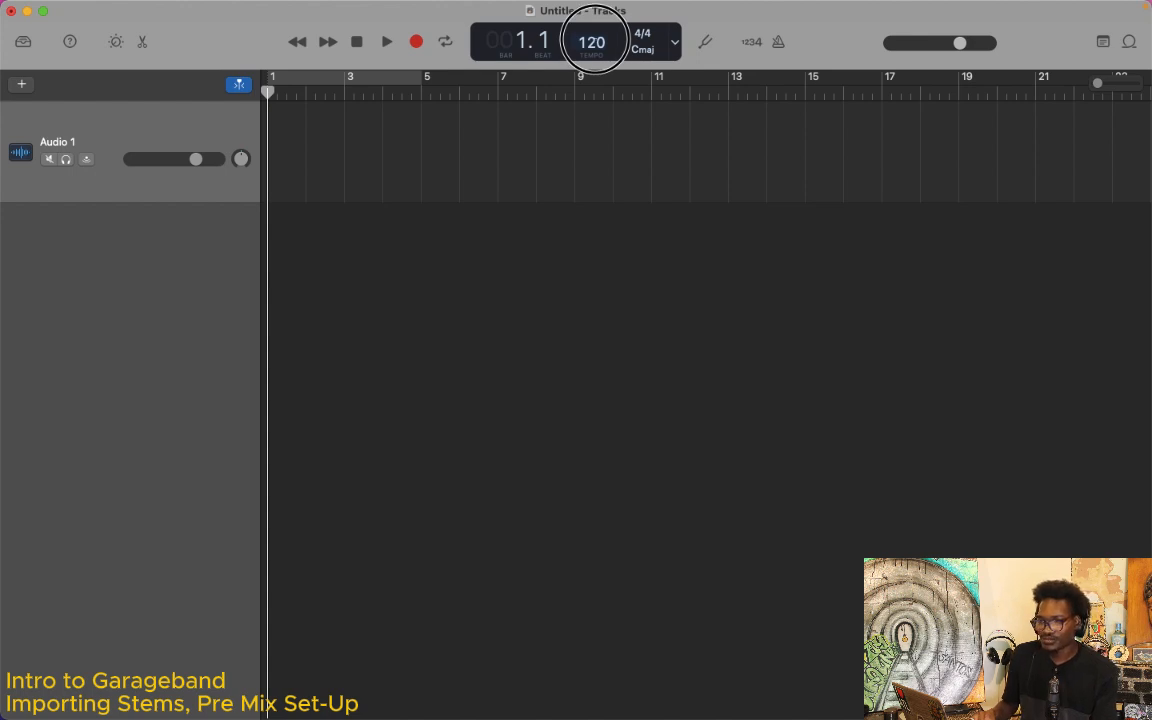
pyautogui.moveTo(595, 39)
pyautogui.mouseDown()
pyautogui.moveTo(596, 24)
pyautogui.moveTo(597, 45)
pyautogui.mouseUp()
# Step: Switch to Finder and import all ten WAV stems from the Stems 2 folder as new tracks below Audio 1, starting at bar 1
pyautogui.moveTo(380, 714)
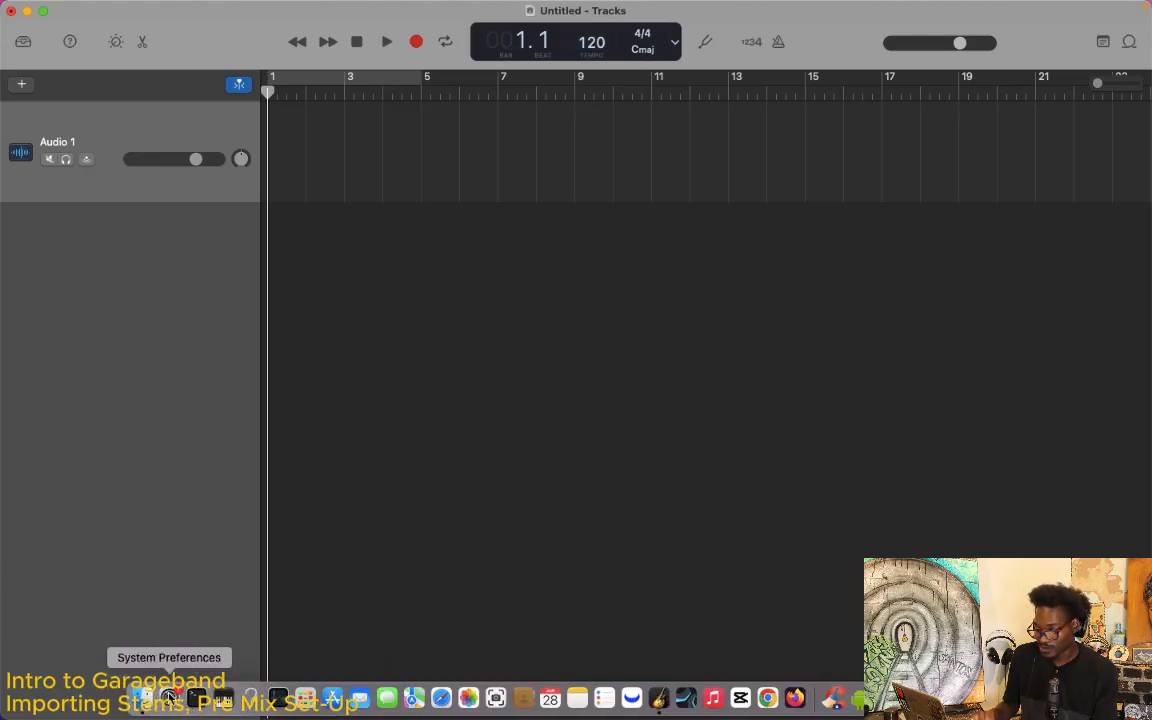
pyautogui.click(141, 694)
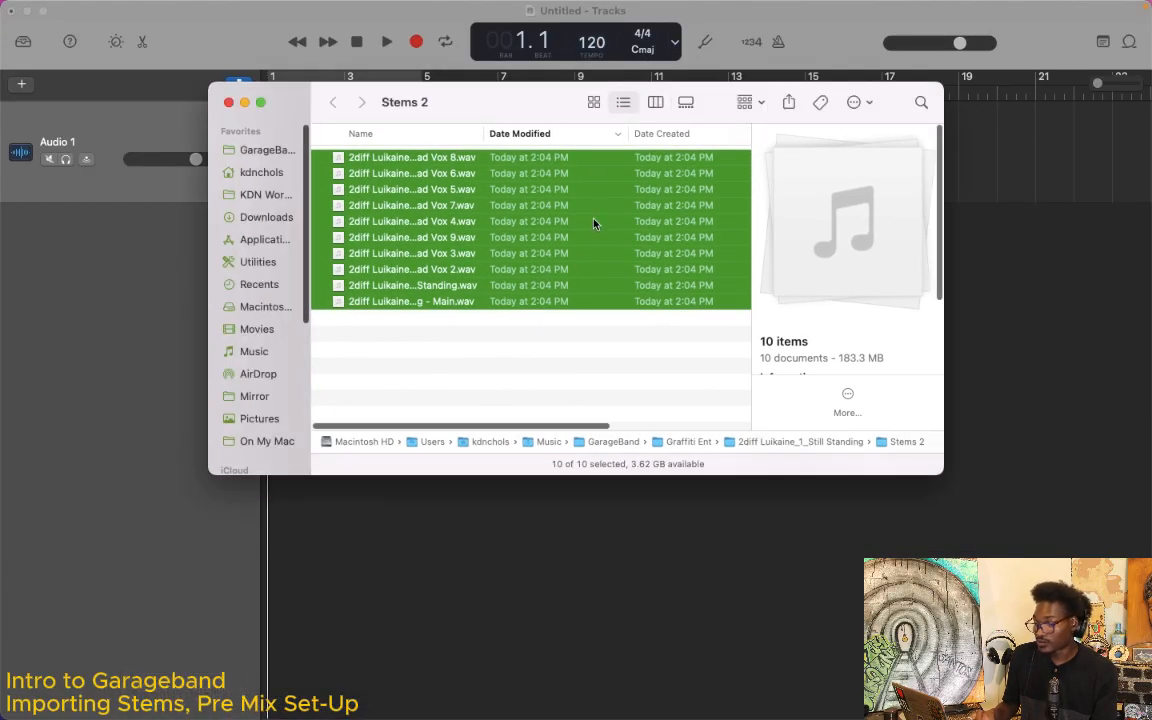
pyautogui.moveTo(492, 105); pyautogui.dragTo(597, 206)
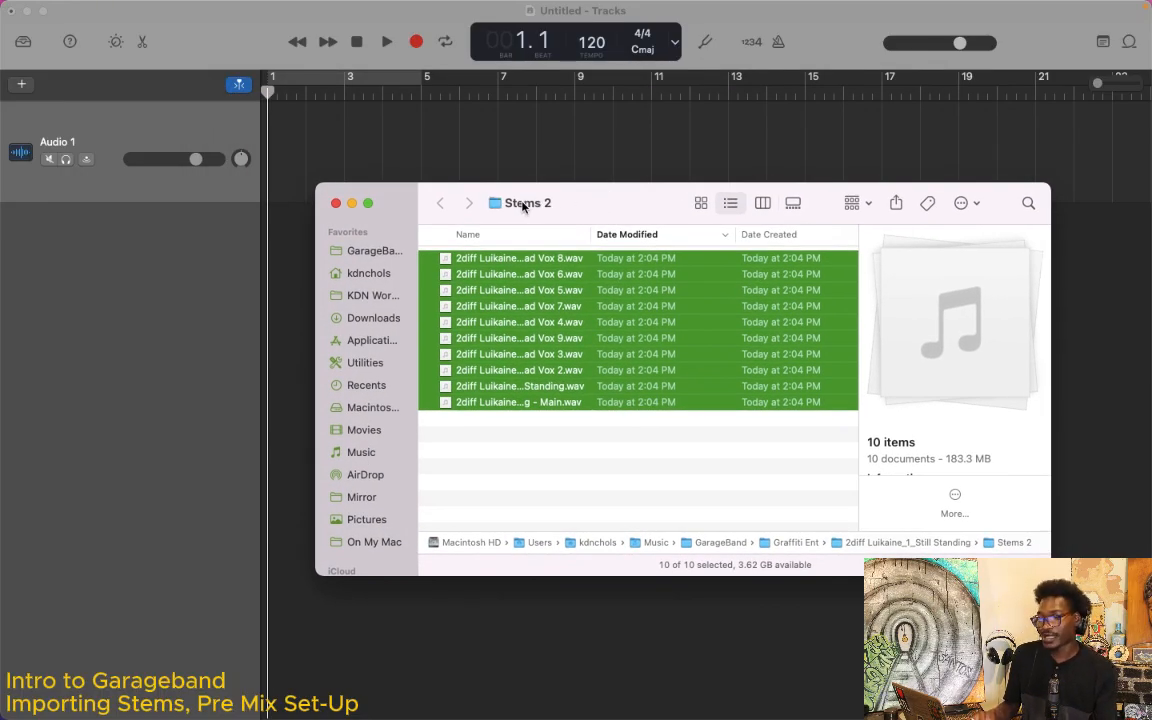
pyautogui.moveTo(591, 200); pyautogui.dragTo(692, 307)
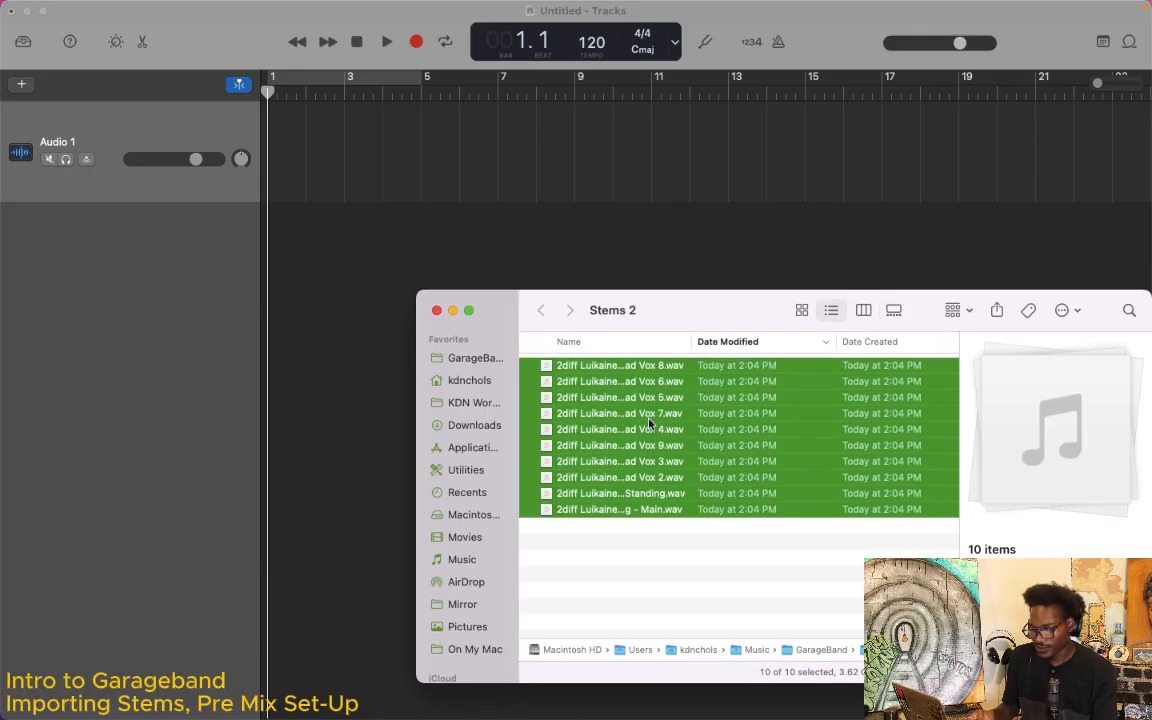
pyautogui.moveTo(650, 400); pyautogui.dragTo(260, 297)
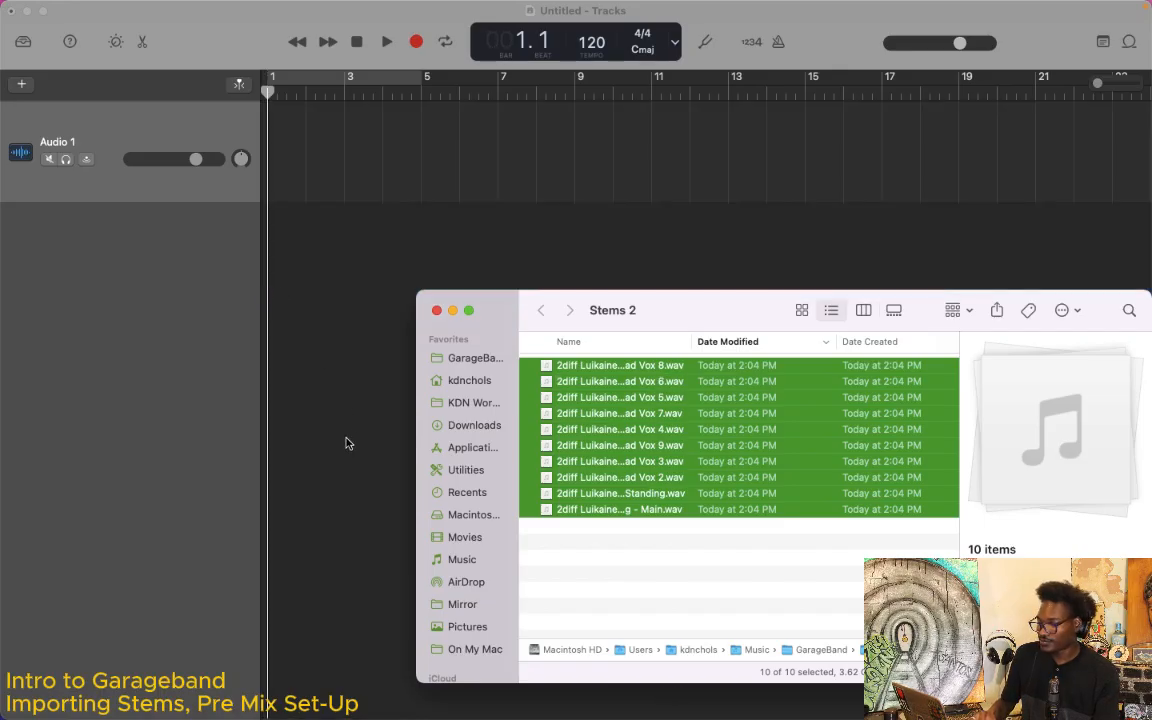
pyautogui.click(346, 442)
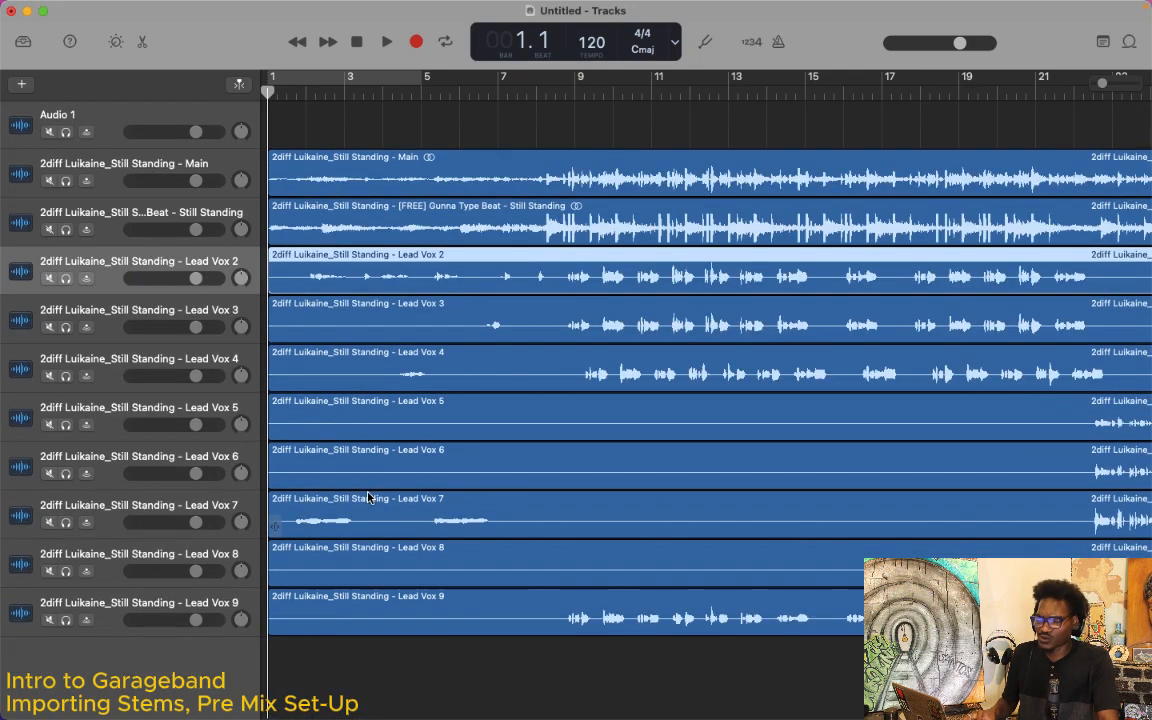
# Step: Delete the empty Audio 1 track above the imported stems
pyautogui.moveTo(1102, 87); pyautogui.dragTo(1085, 85)
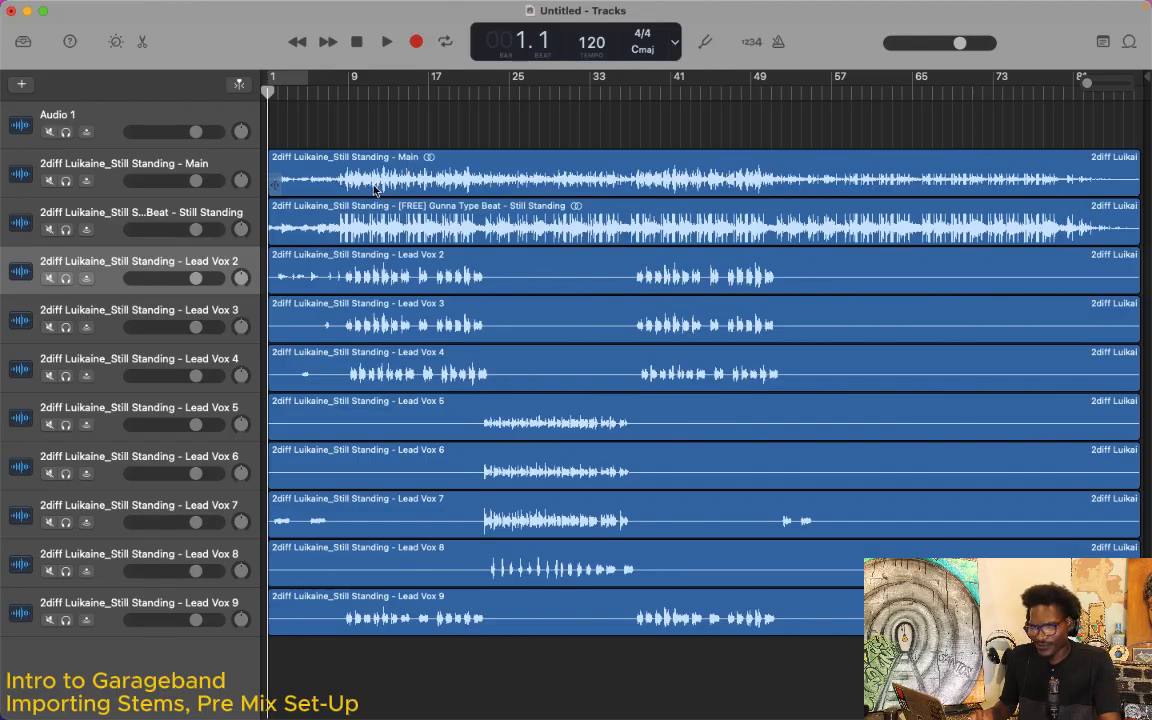
pyautogui.click(215, 170)
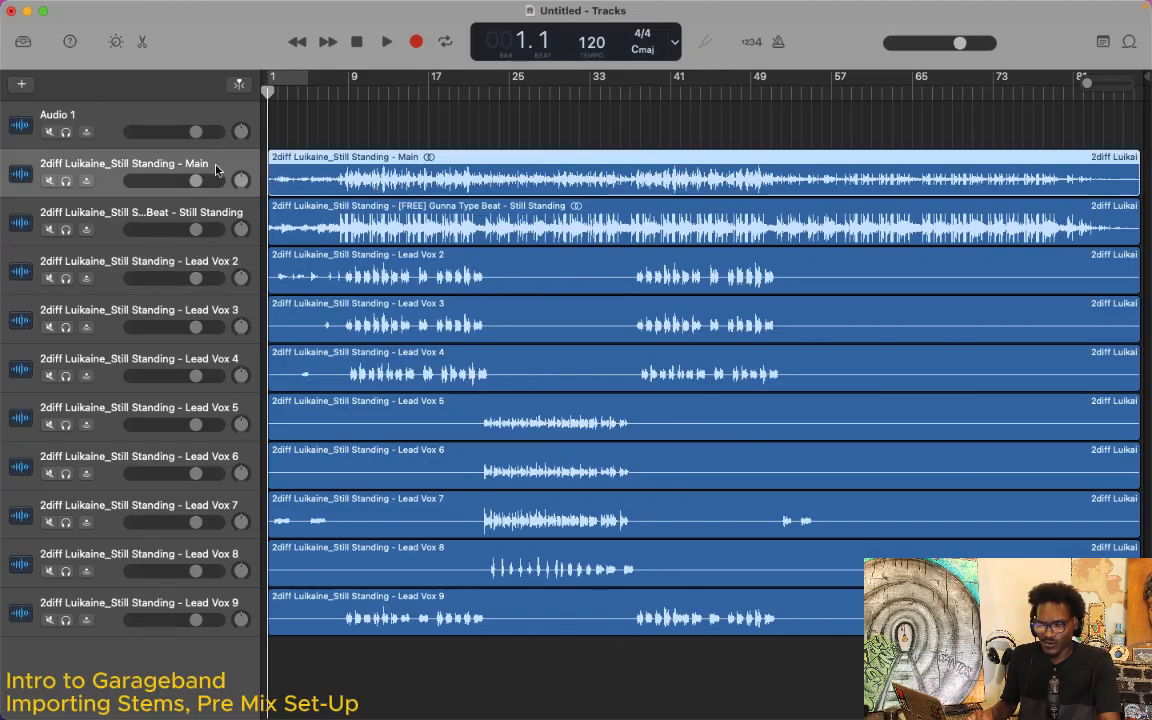
pyautogui.moveTo(236, 165); pyautogui.dragTo(178, 152)
pyautogui.click(112, 109)
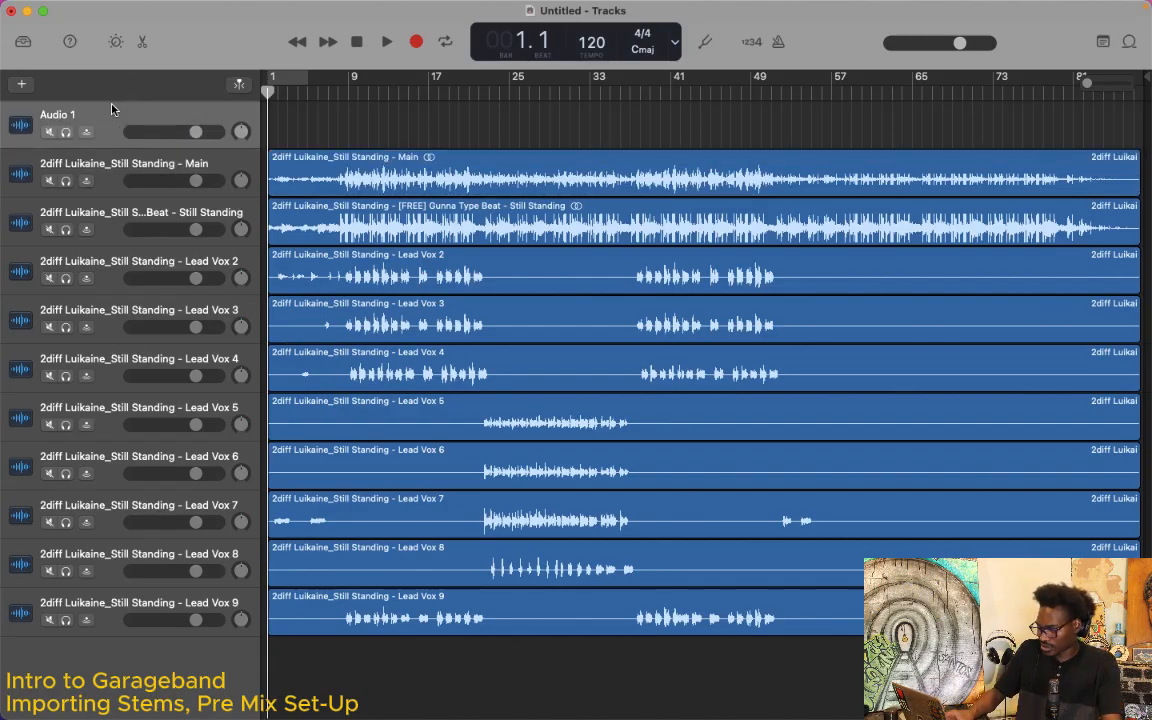
pyautogui.press('super+BackSpace')
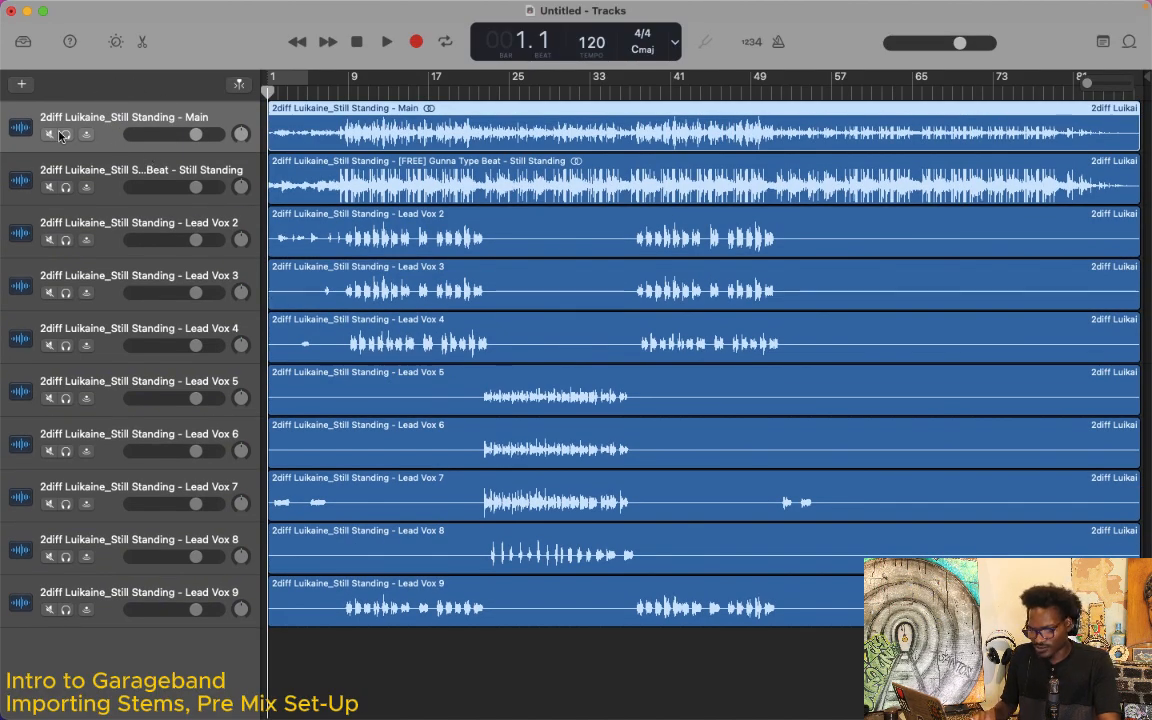
# Step: Mute the Main stem track, play the remaining stems from the start and raise the system volume
pyautogui.click(49, 133)
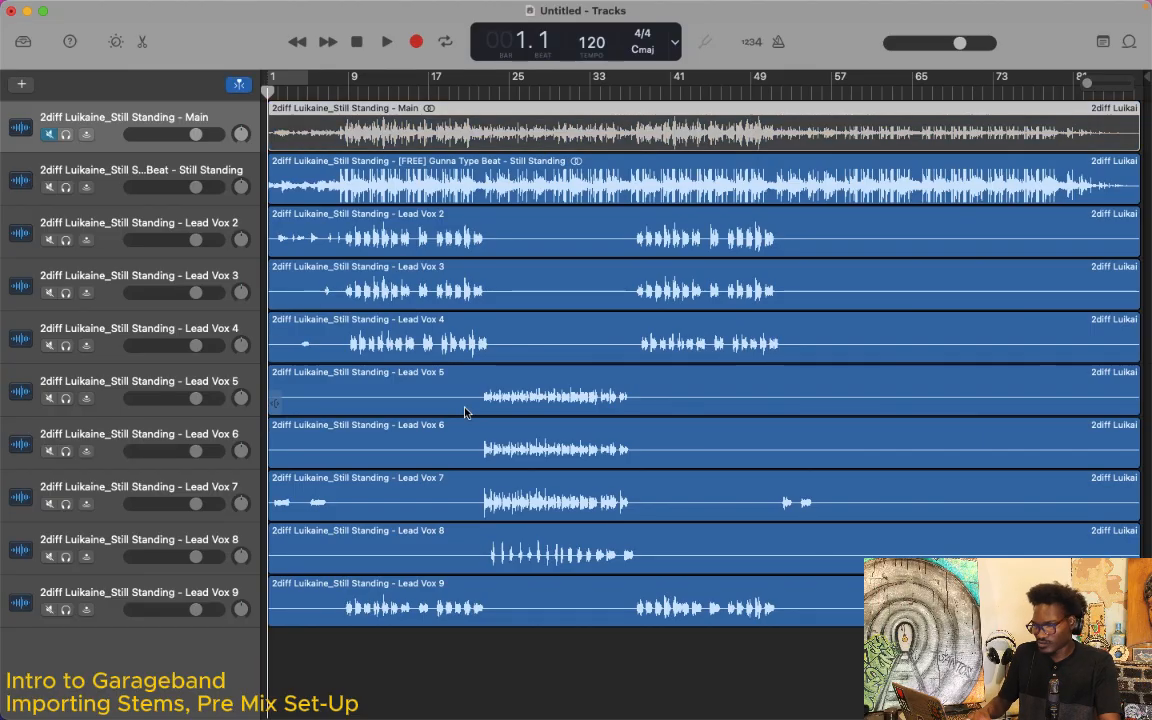
pyautogui.press('space')
pyautogui.press('XF86AudioRaiseVolume')
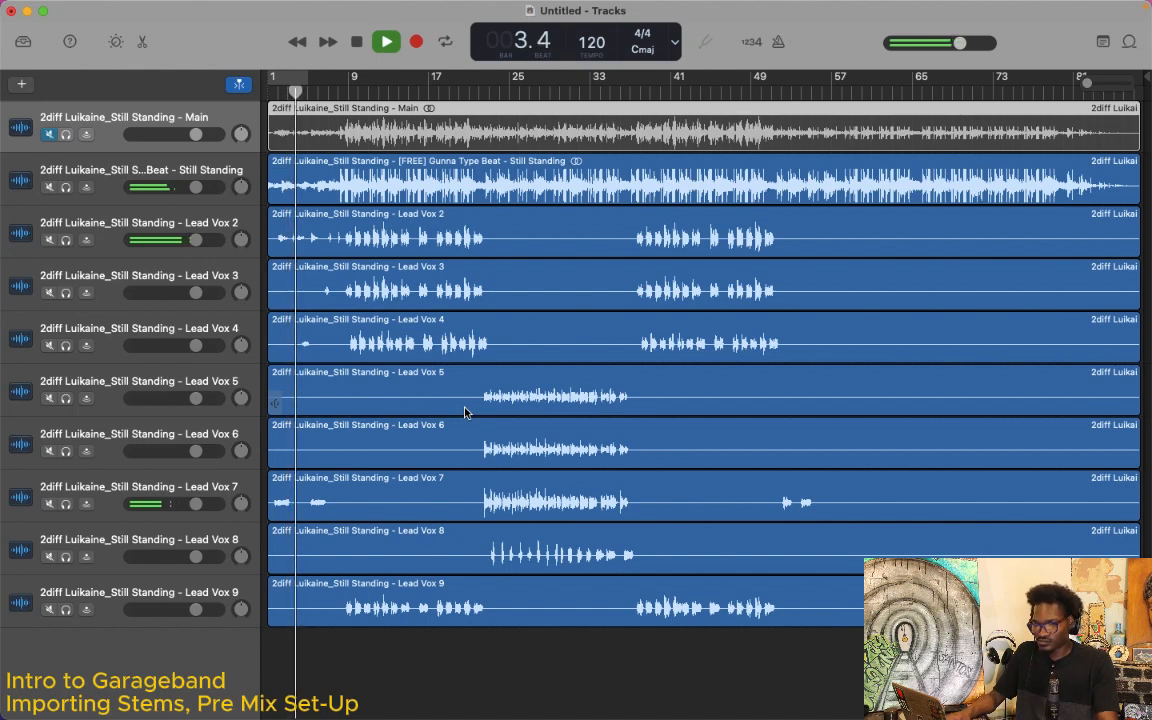
pyautogui.press('XF86AudioRaiseVolume')
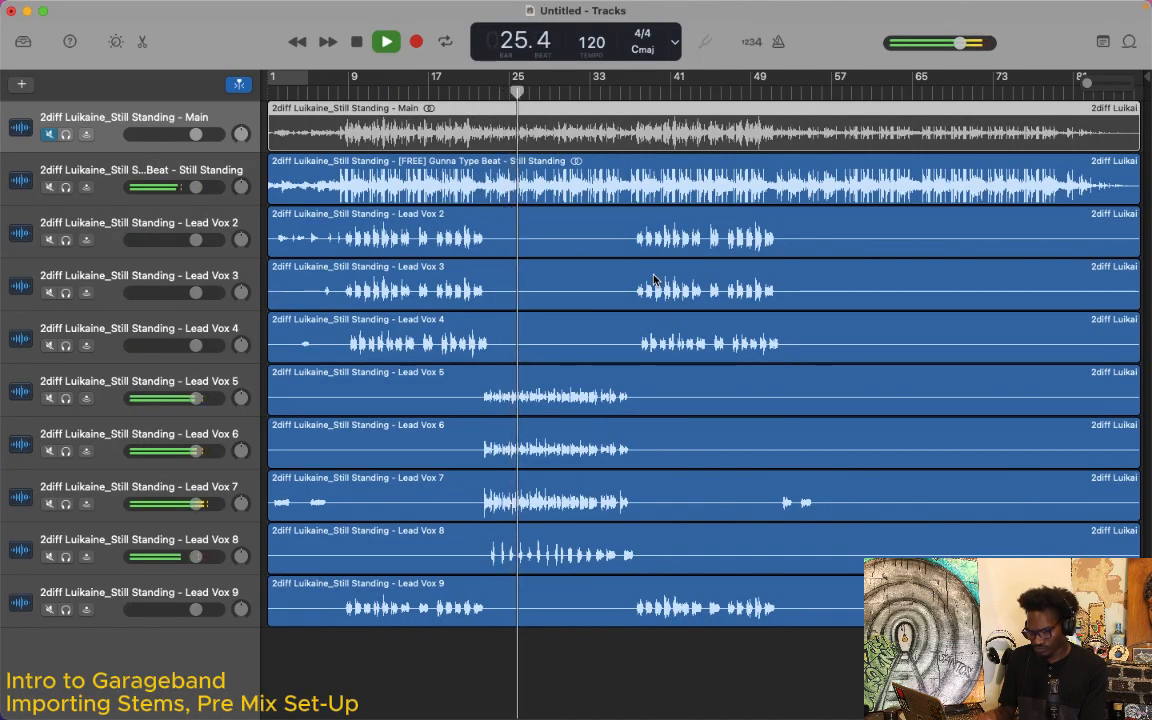
# Step: Stop playback and look through the available file, editing, track, recording and sharing commands
pyautogui.press('space')
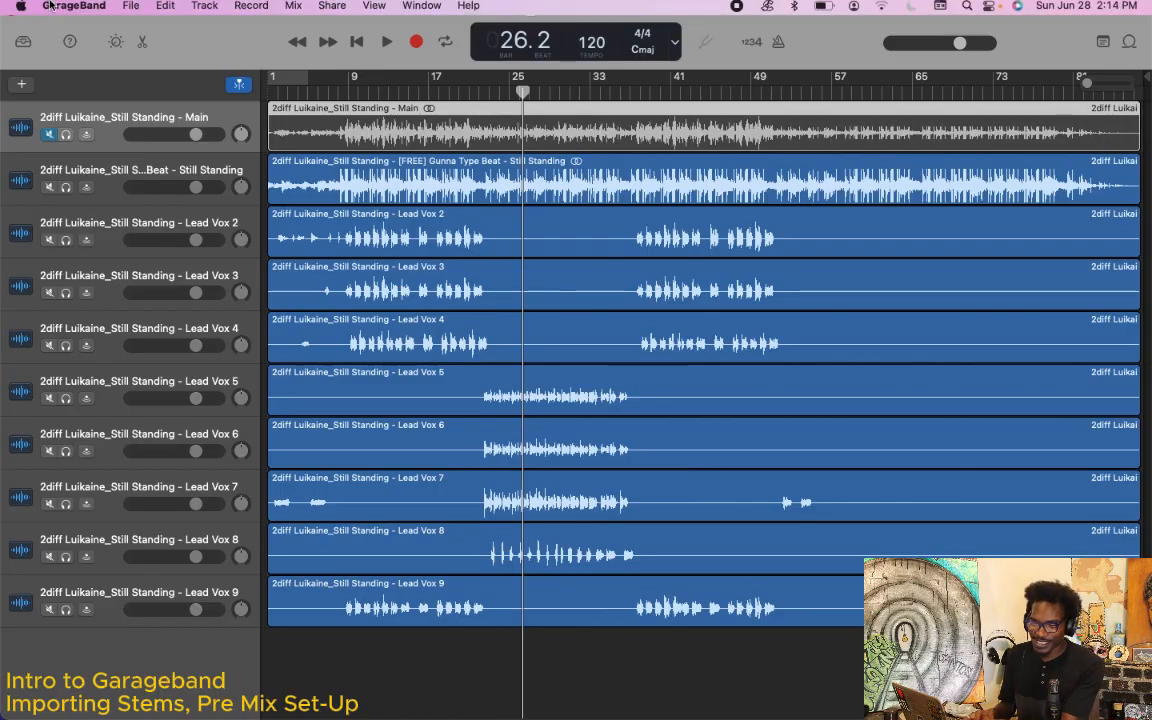
pyautogui.click(132, 10)
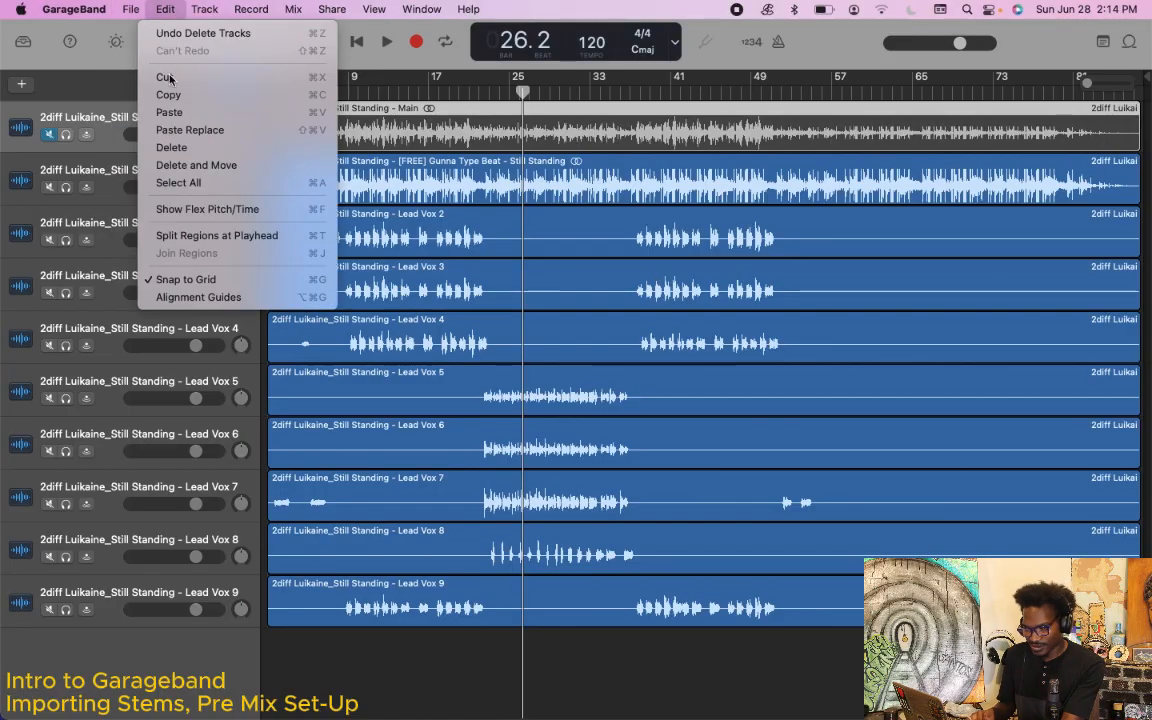
pyautogui.moveTo(90, 8)
pyautogui.moveTo(130, 9)
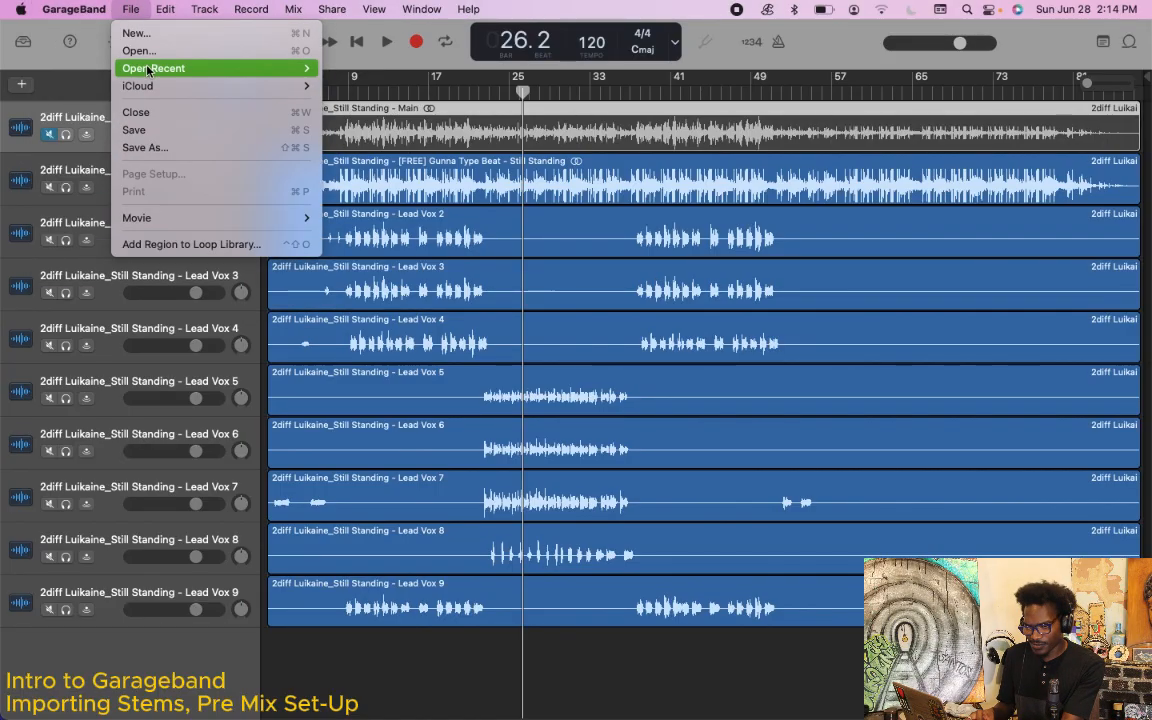
pyautogui.click(182, 138)
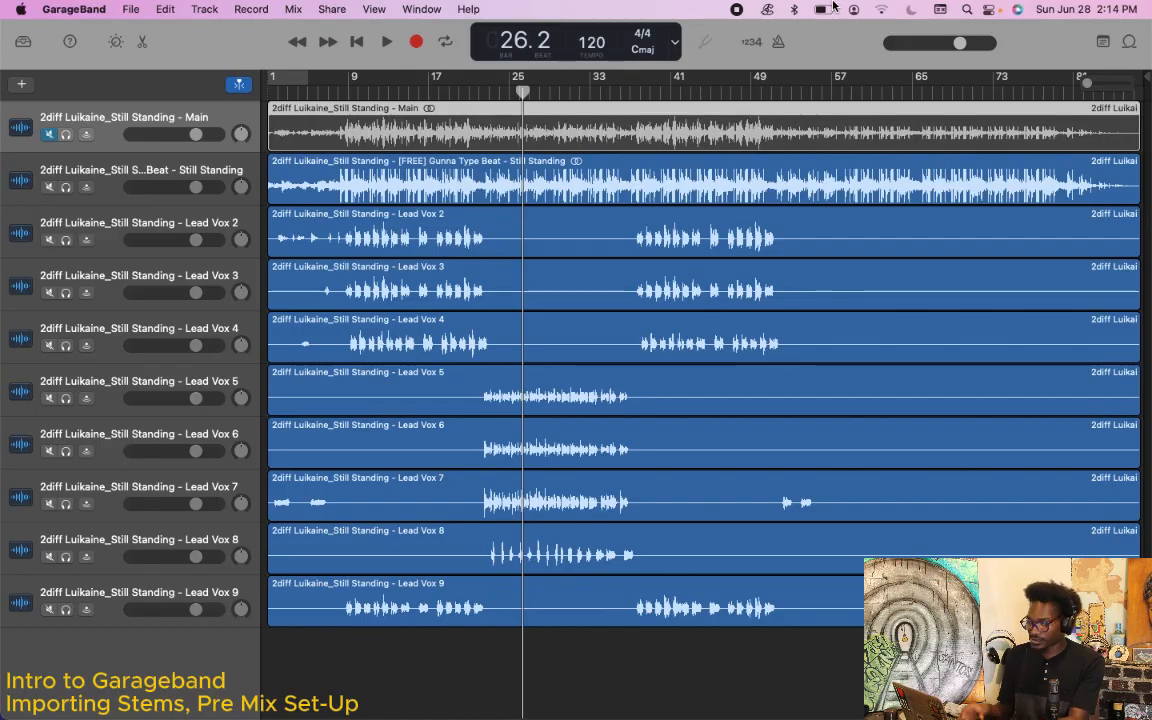
pyautogui.click(134, 10)
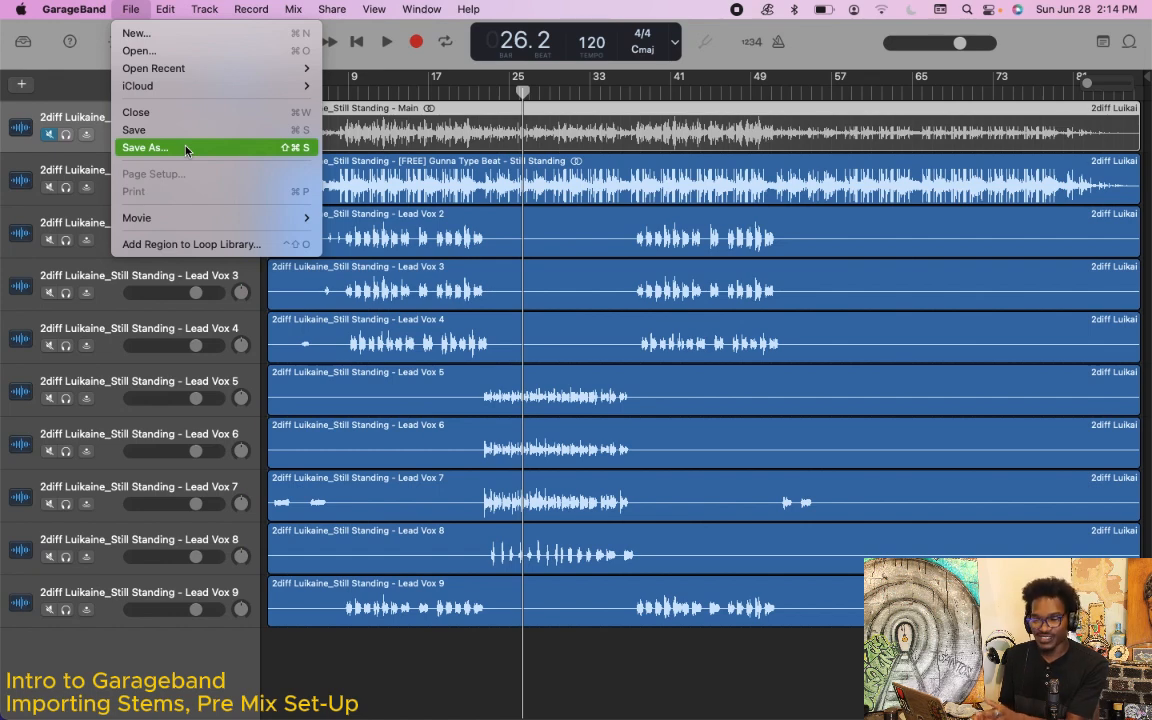
pyautogui.click(837, 57)
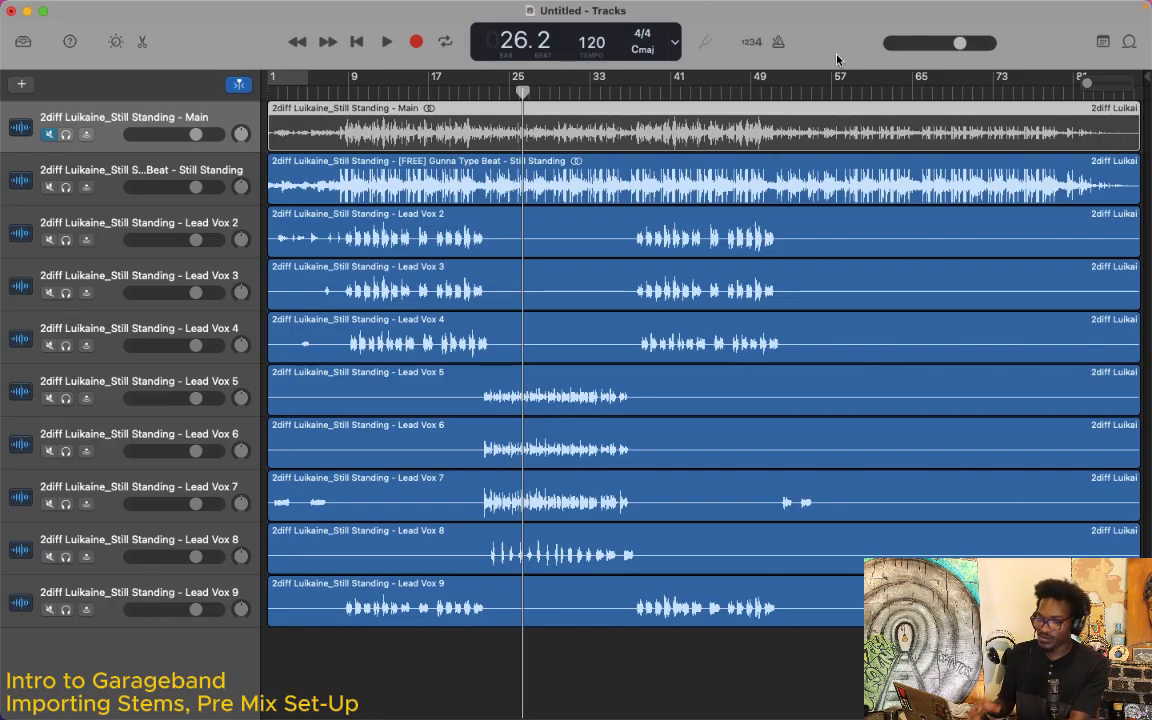
pyautogui.click(203, 9)
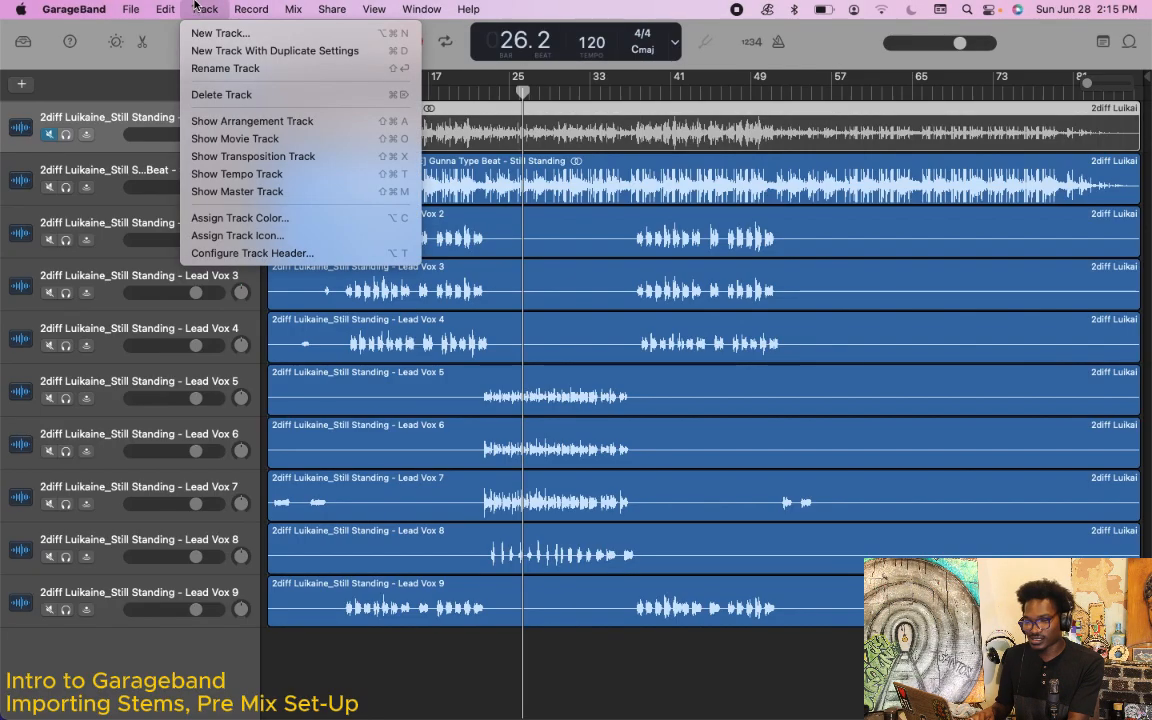
pyautogui.moveTo(251, 12)
pyautogui.moveTo(128, 12)
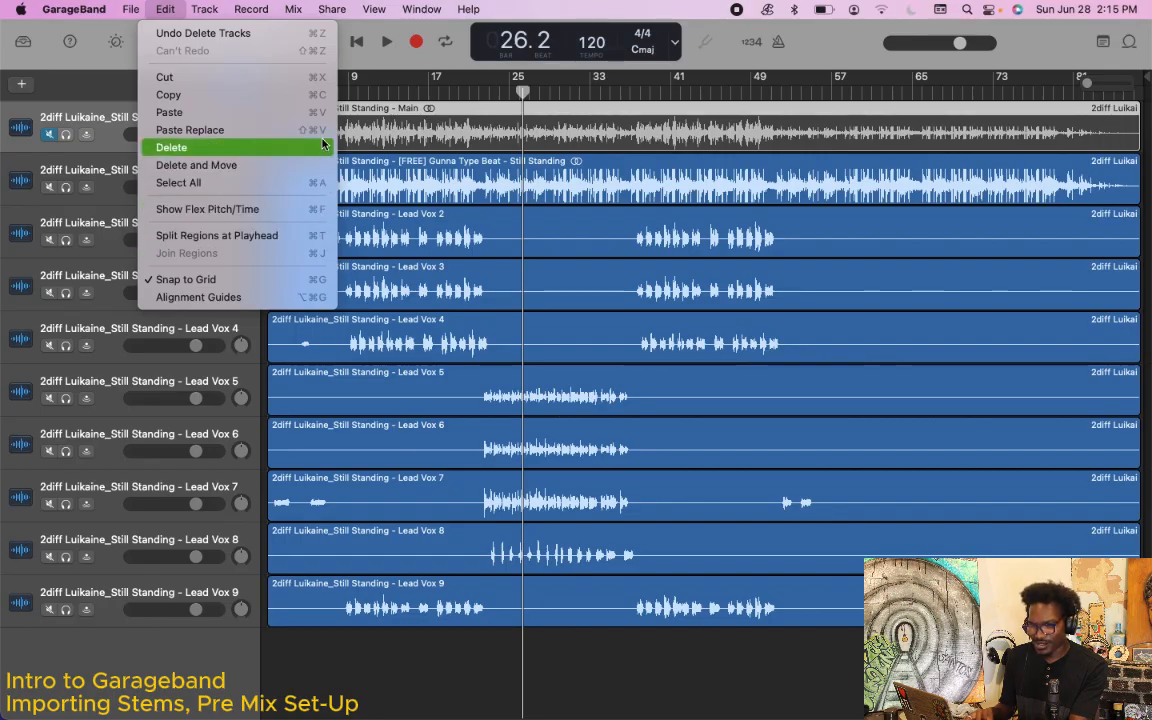
pyautogui.moveTo(210, 10)
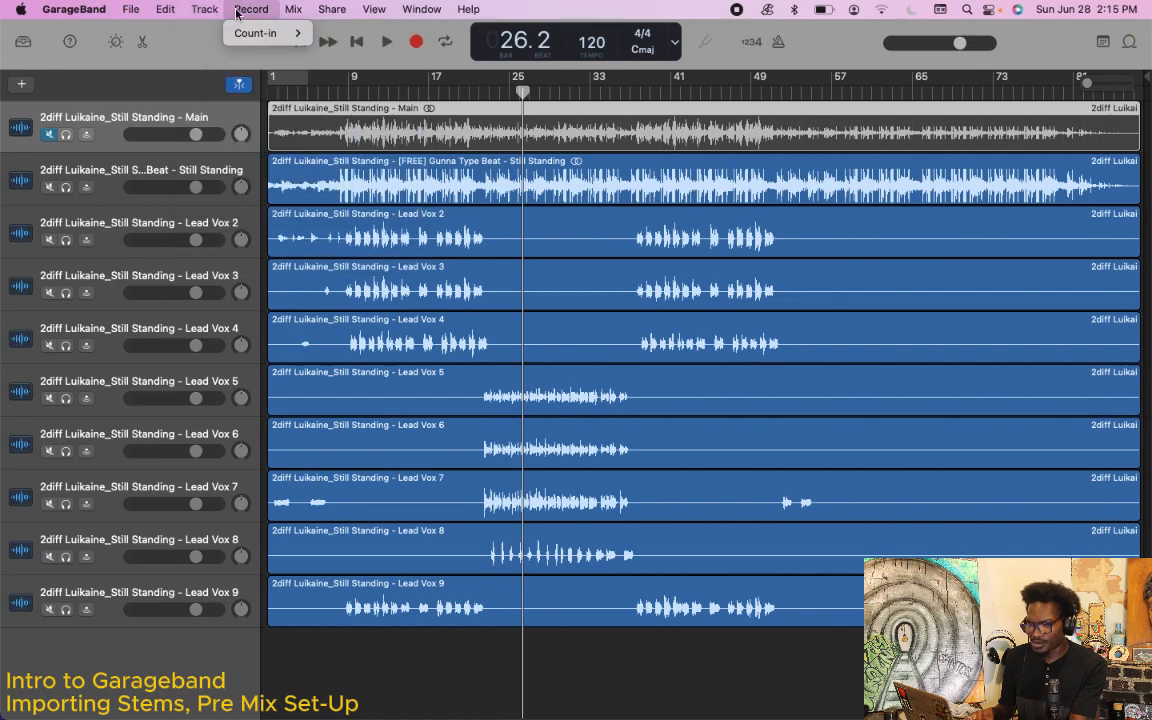
pyautogui.moveTo(302, 15)
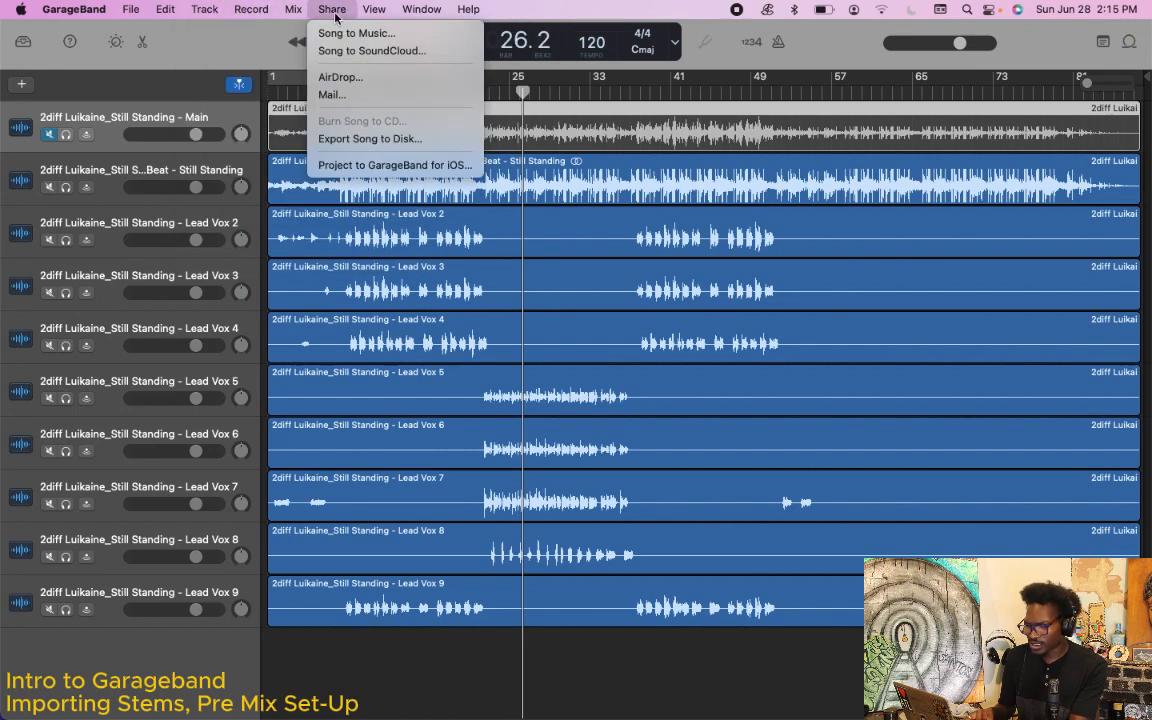
pyautogui.moveTo(405, 20)
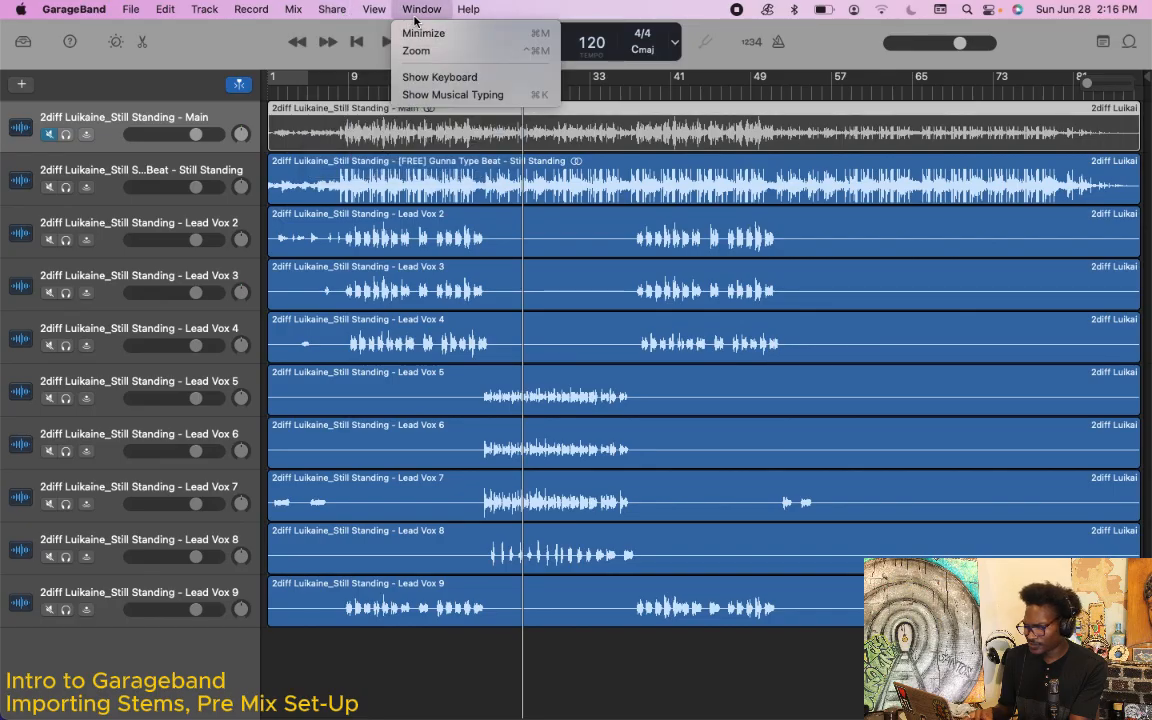
pyautogui.click(645, 680)
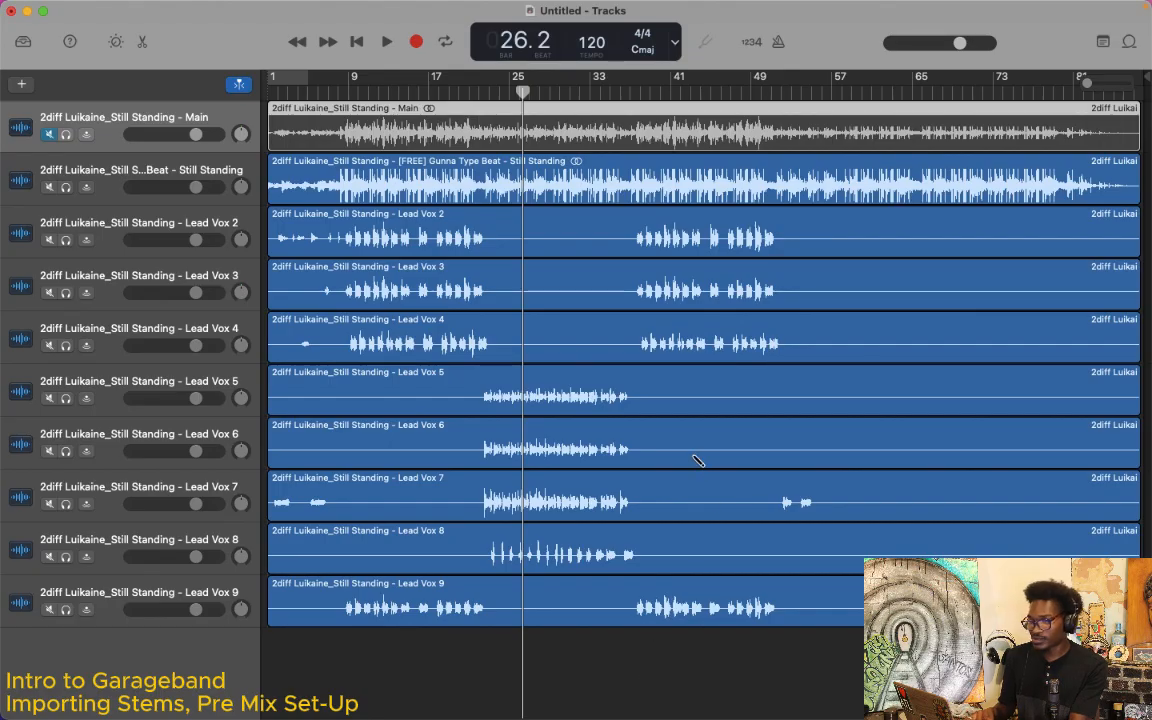
# Step: Save the project in the GarageBand folder as "2Diff Luikane - Still Standing GBMix"
pyautogui.press('super+s')
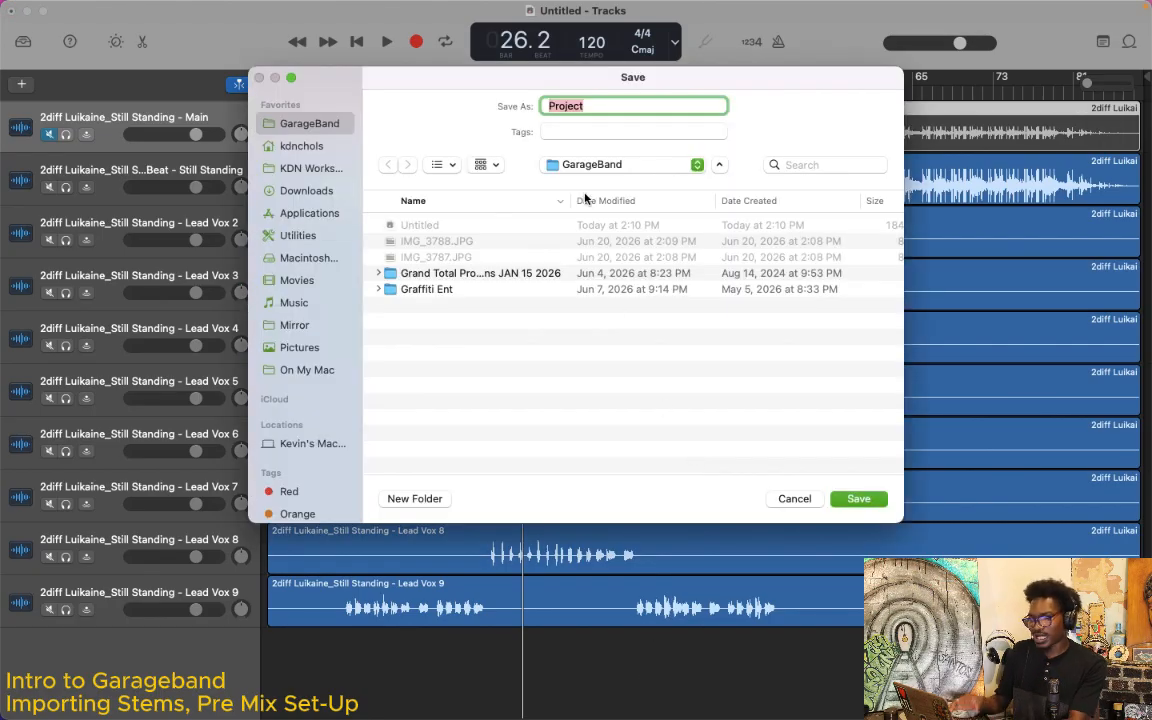
pyautogui.press('BackSpace')
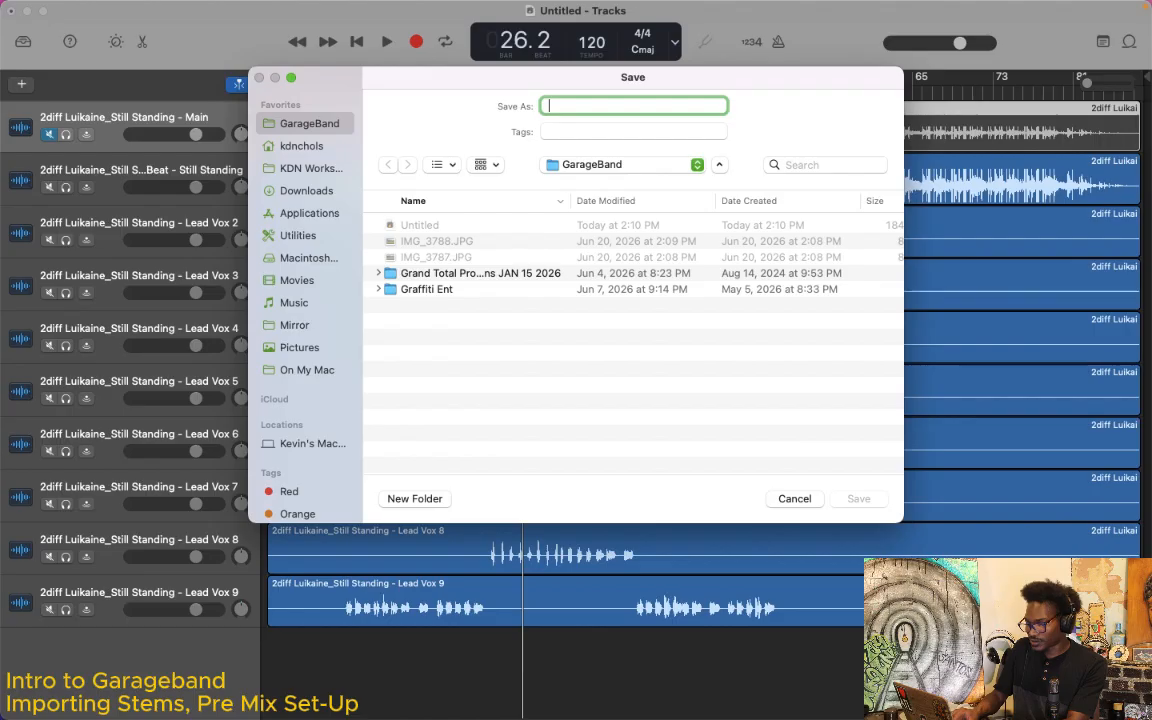
pyautogui.write('2')
pyautogui.press('BackSpace')
pyautogui.write('2')
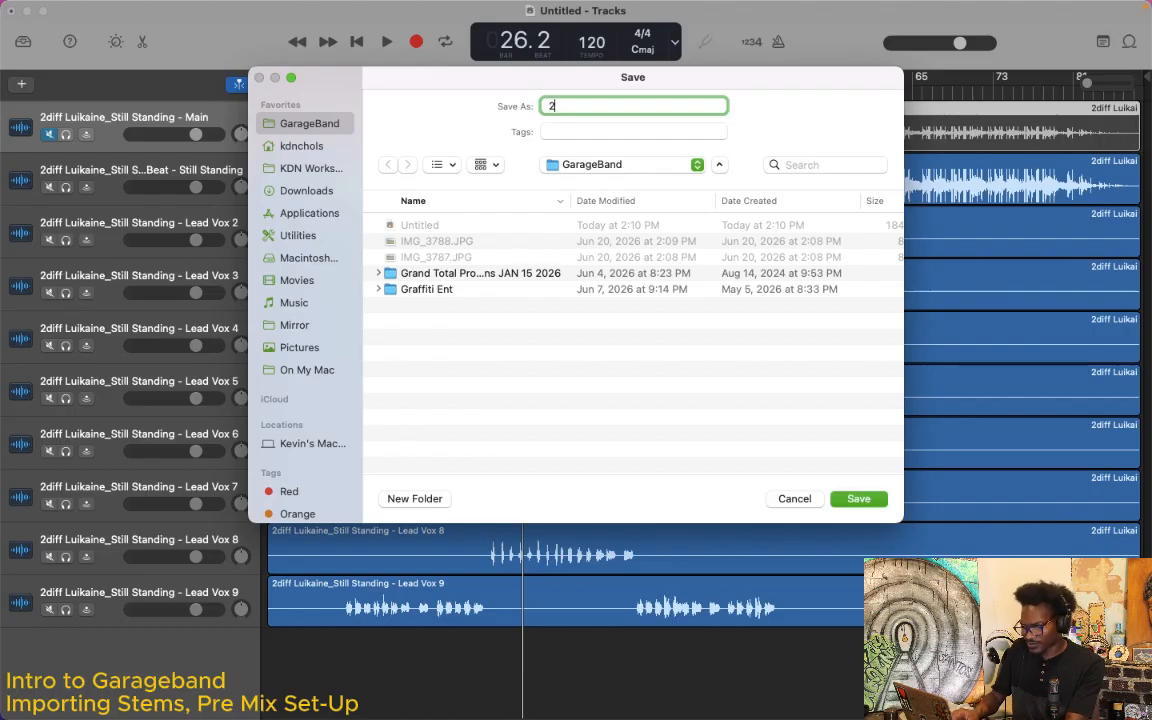
pyautogui.write('Diff Lui')
pyautogui.write('kane')
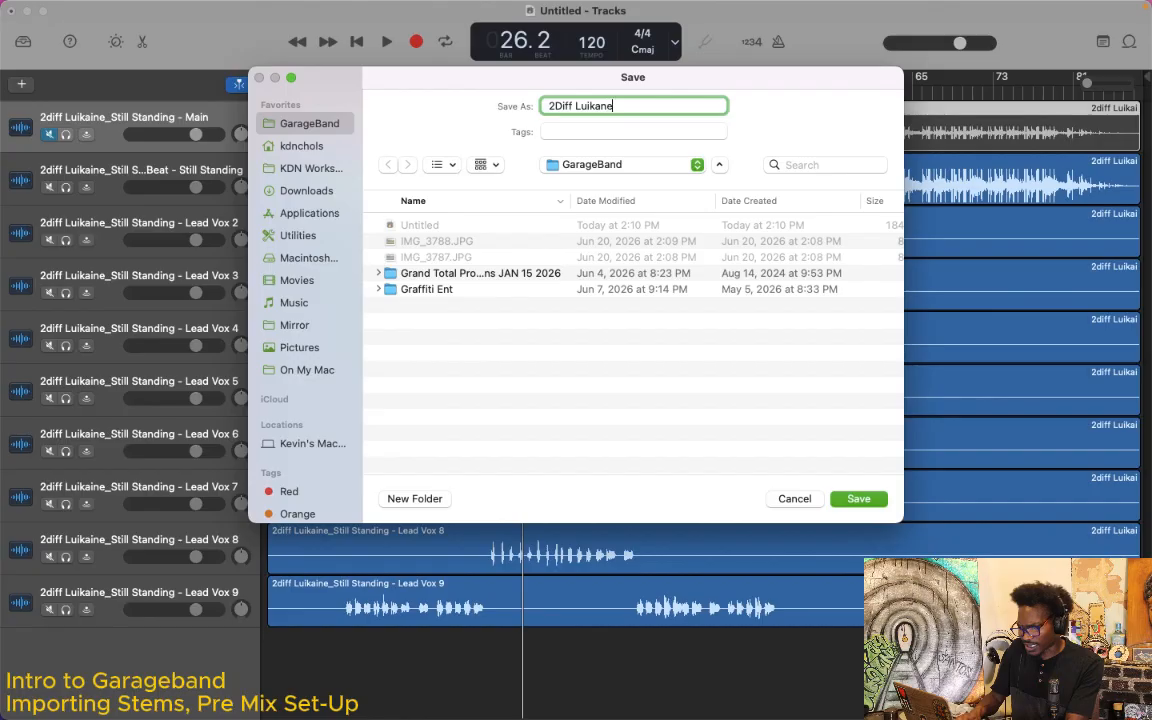
pyautogui.write(' - Still Standing')
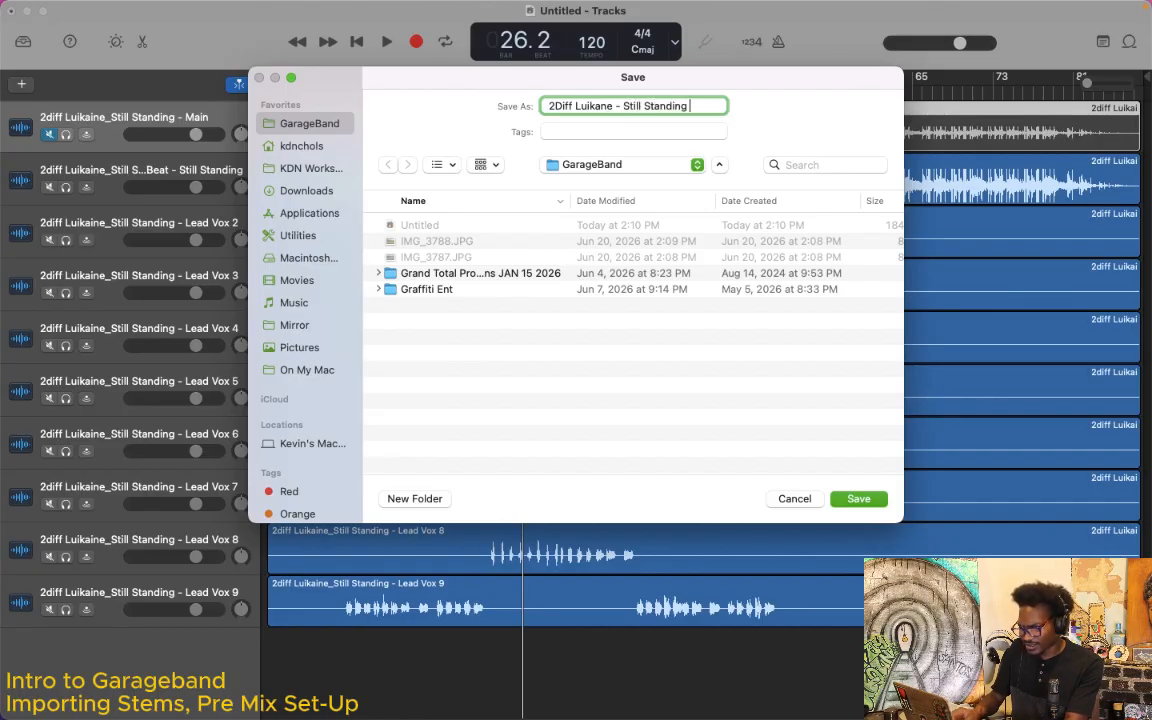
pyautogui.write(' GBMix')
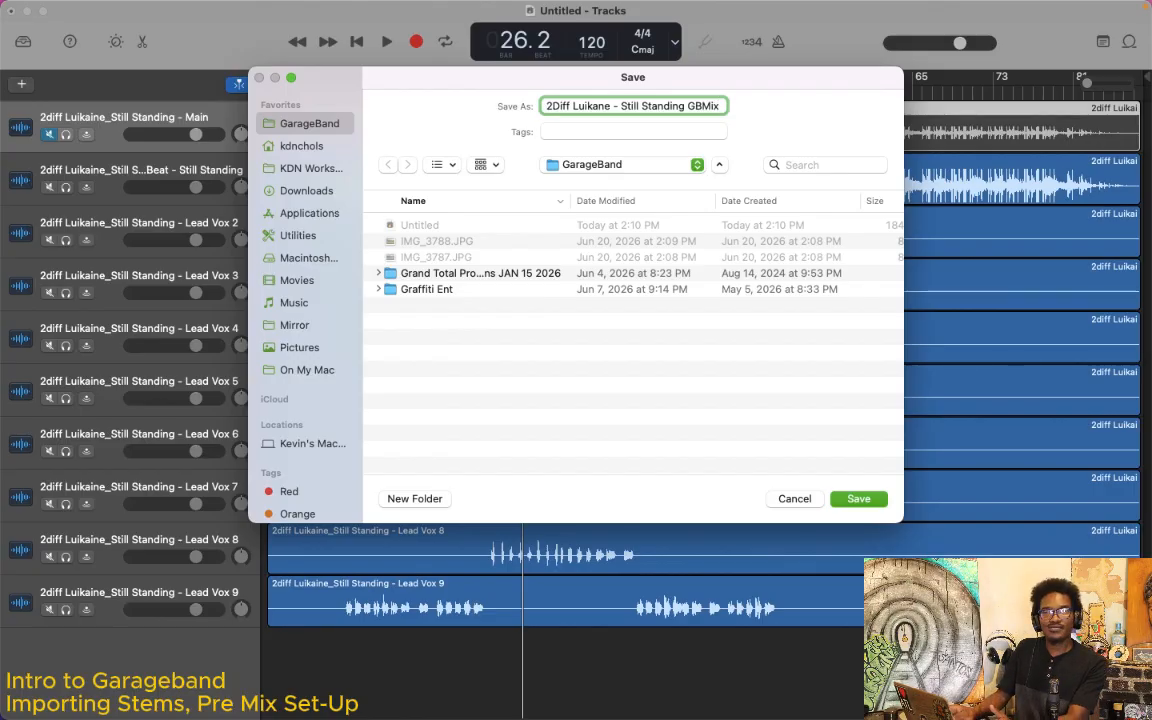
pyautogui.press('Return')
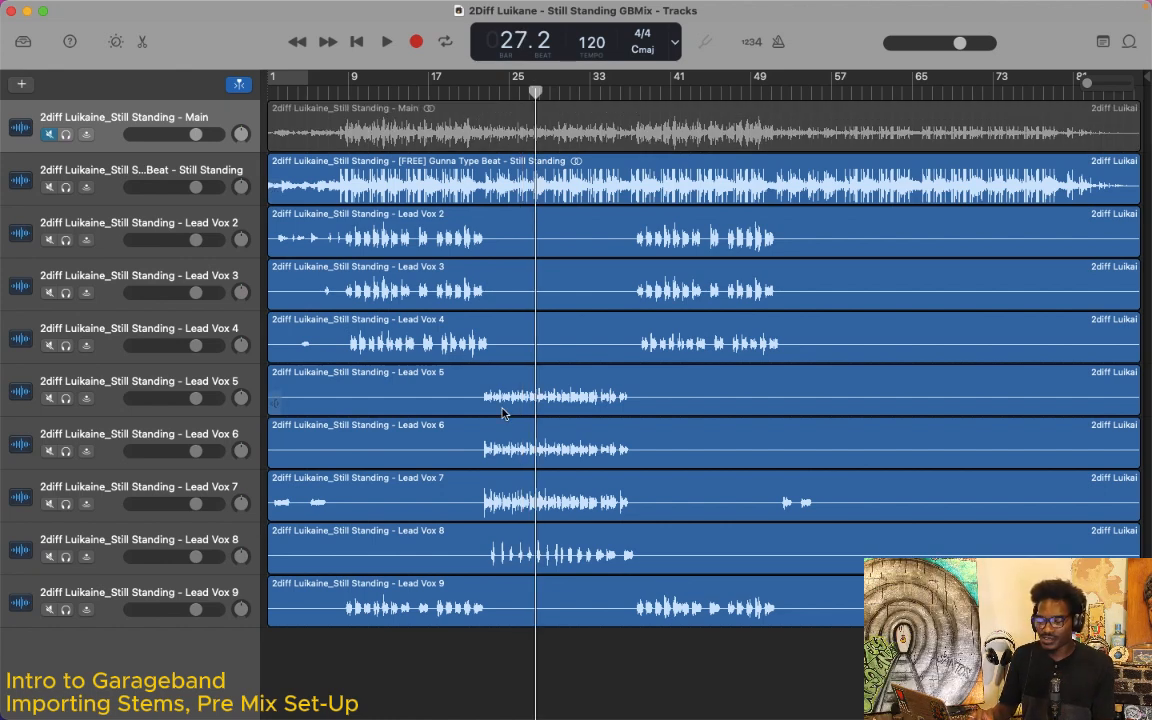
# Step: Set the project tempo to 133 BPM
pyautogui.doubleClick(598, 43)
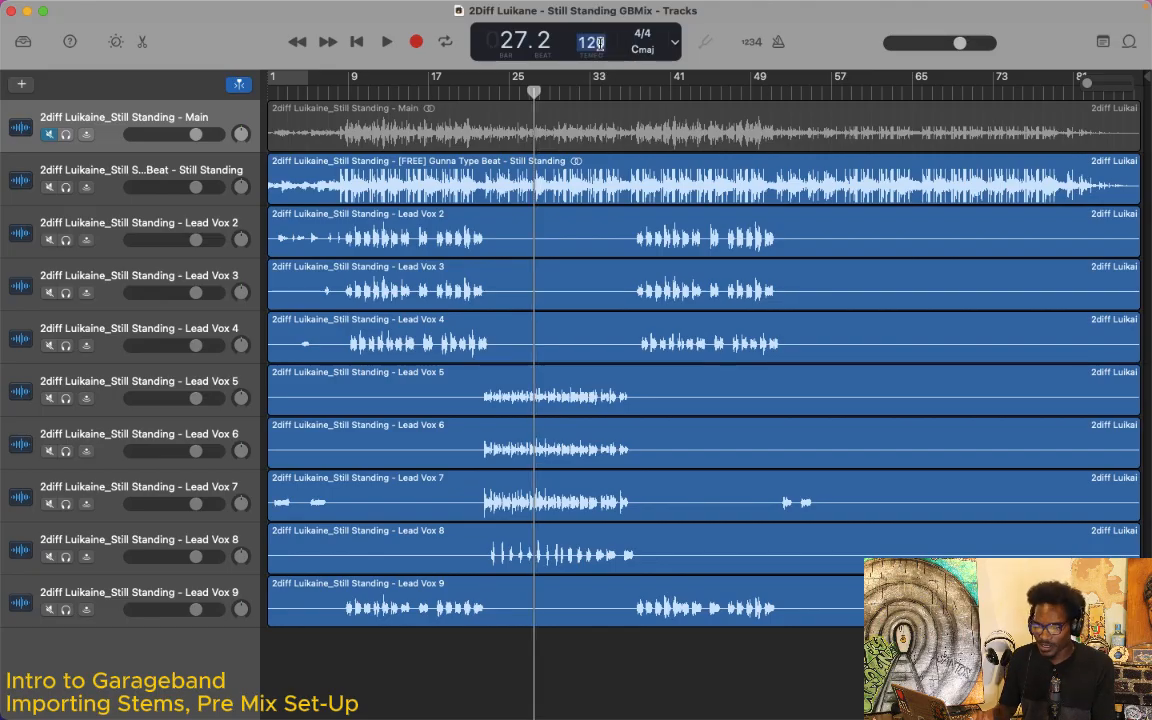
pyautogui.click(706, 42)
pyautogui.doubleClick(596, 44)
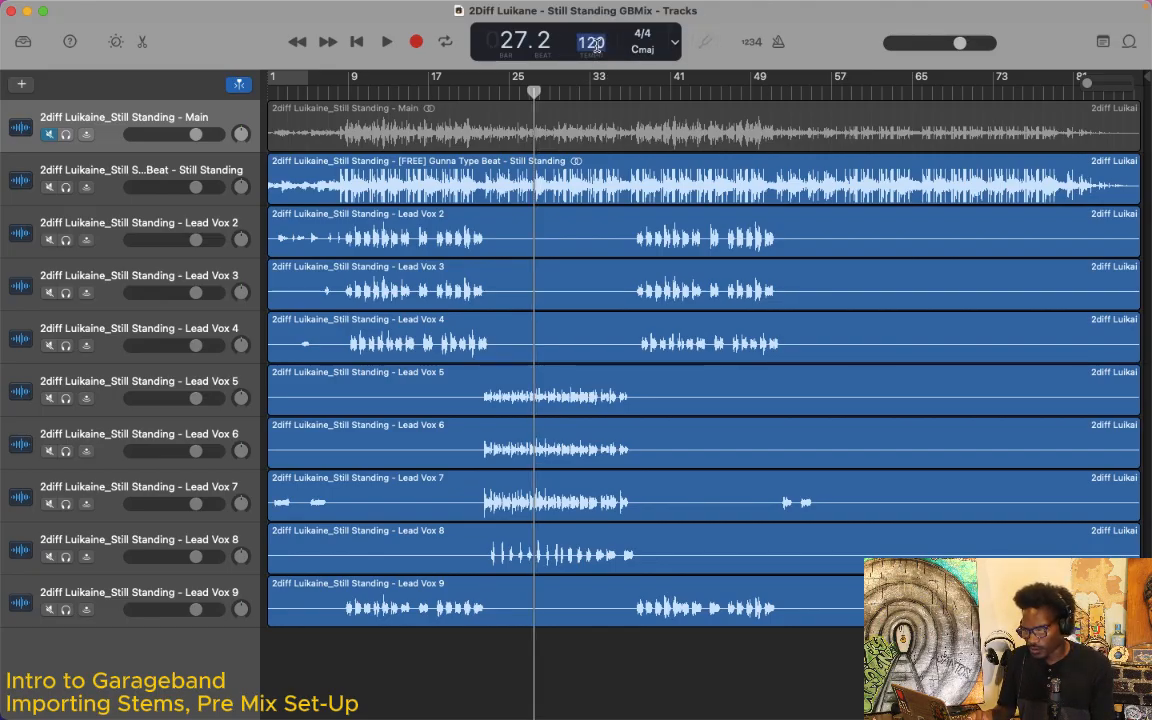
pyautogui.click(735, 40)
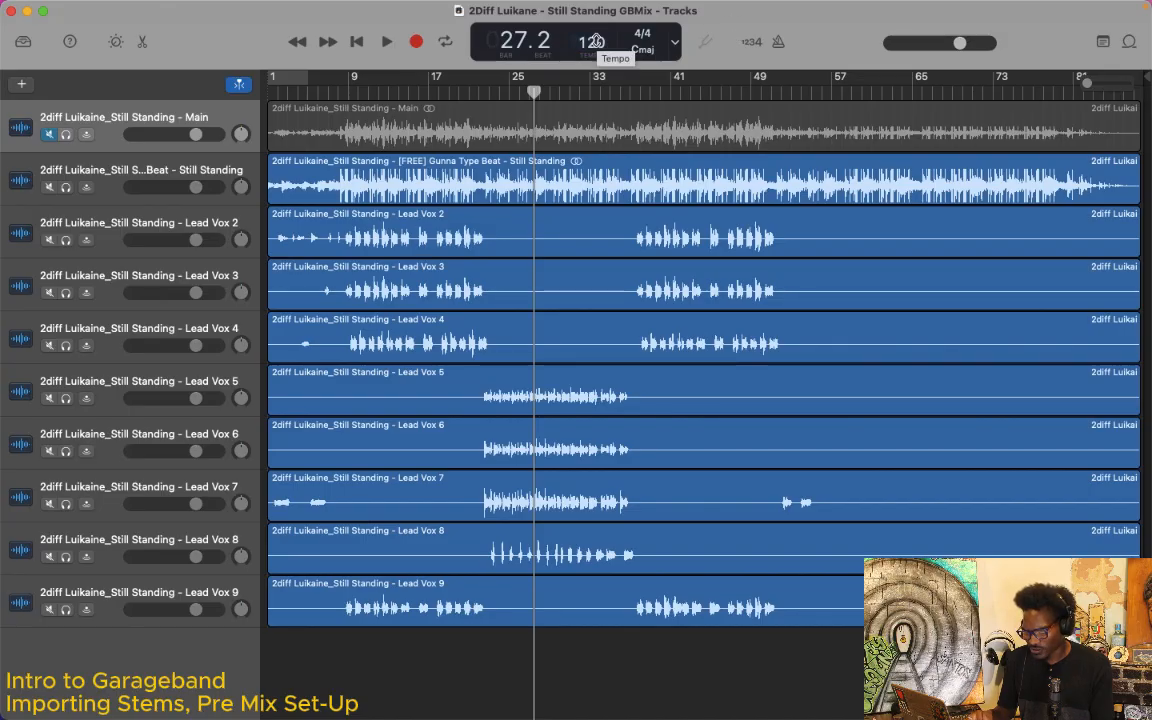
pyautogui.moveTo(597, 38); pyautogui.dragTo(594, 10)
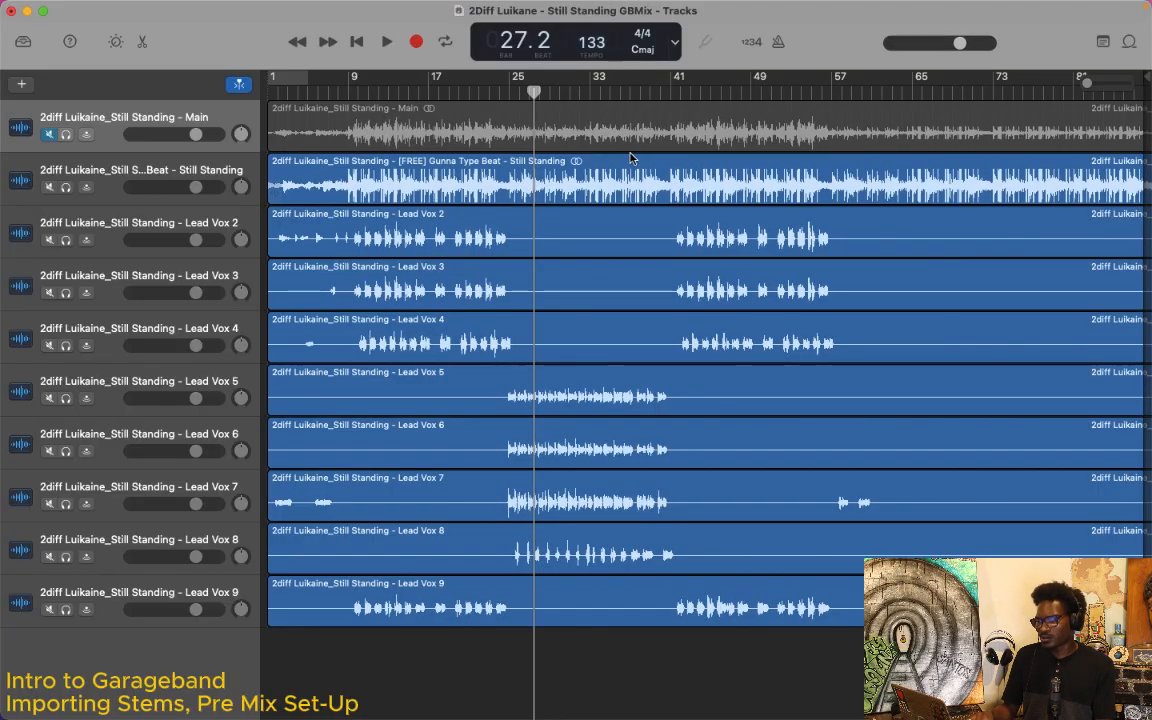
# Step: Play the stems at the new tempo, jump back to about bar 9 to listen, and stop playback
pyautogui.press('space')
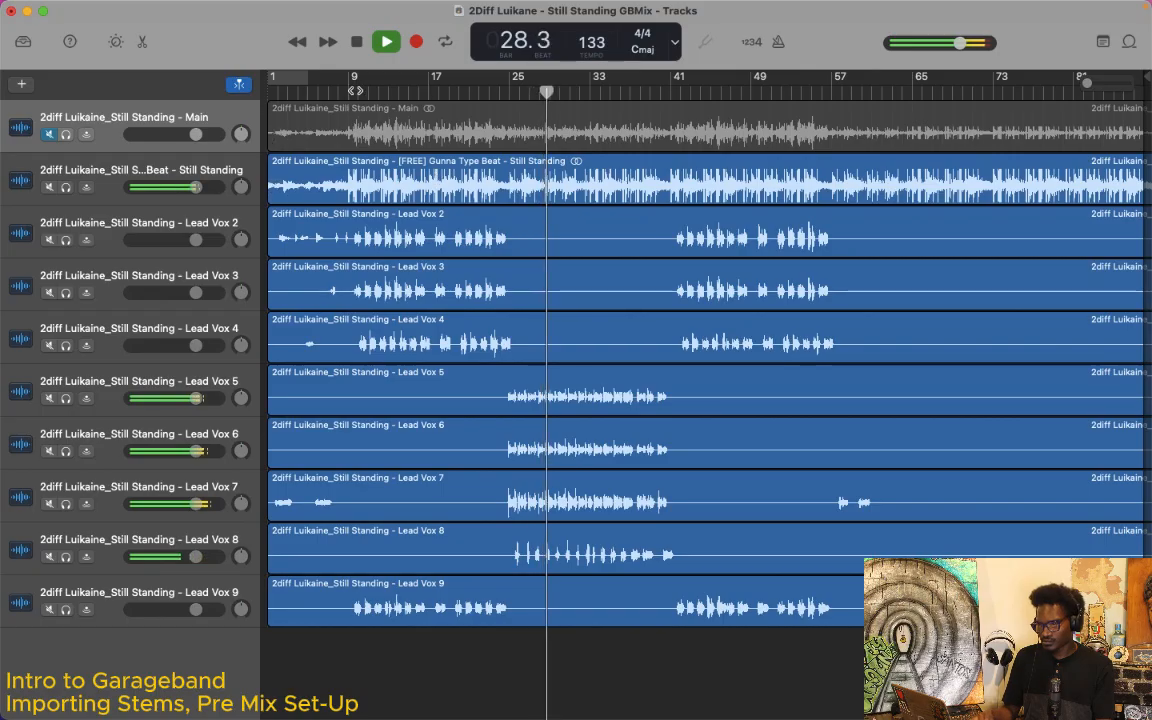
pyautogui.click(354, 90)
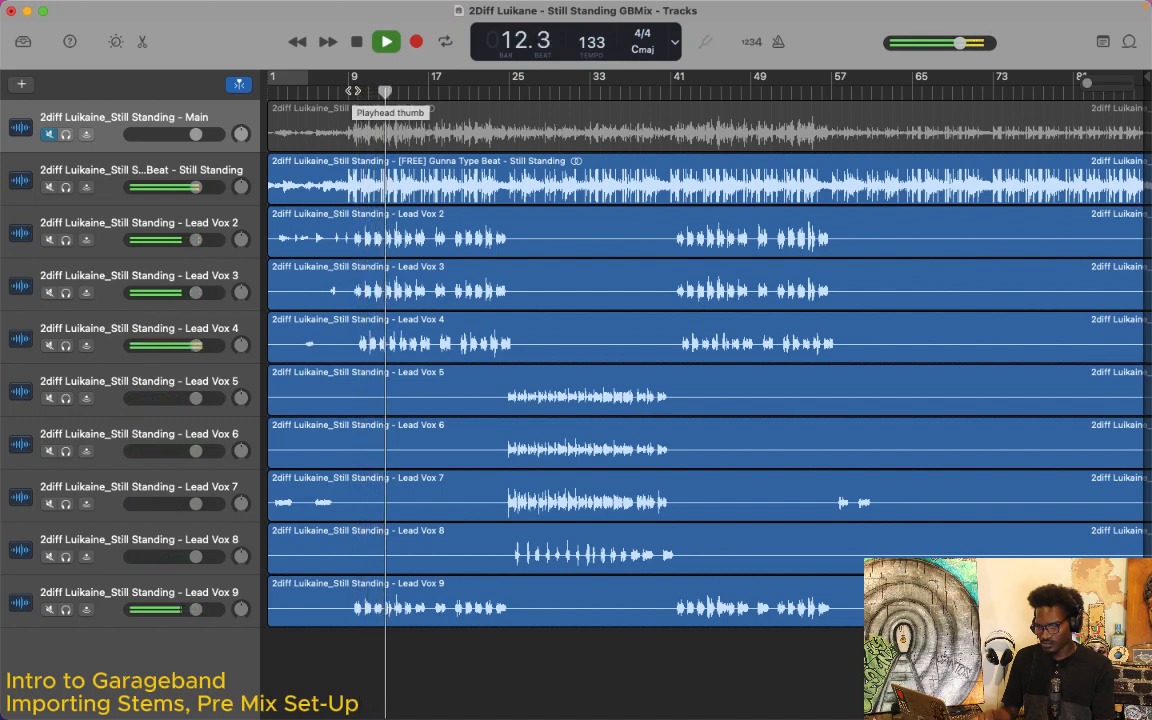
pyautogui.press('space')
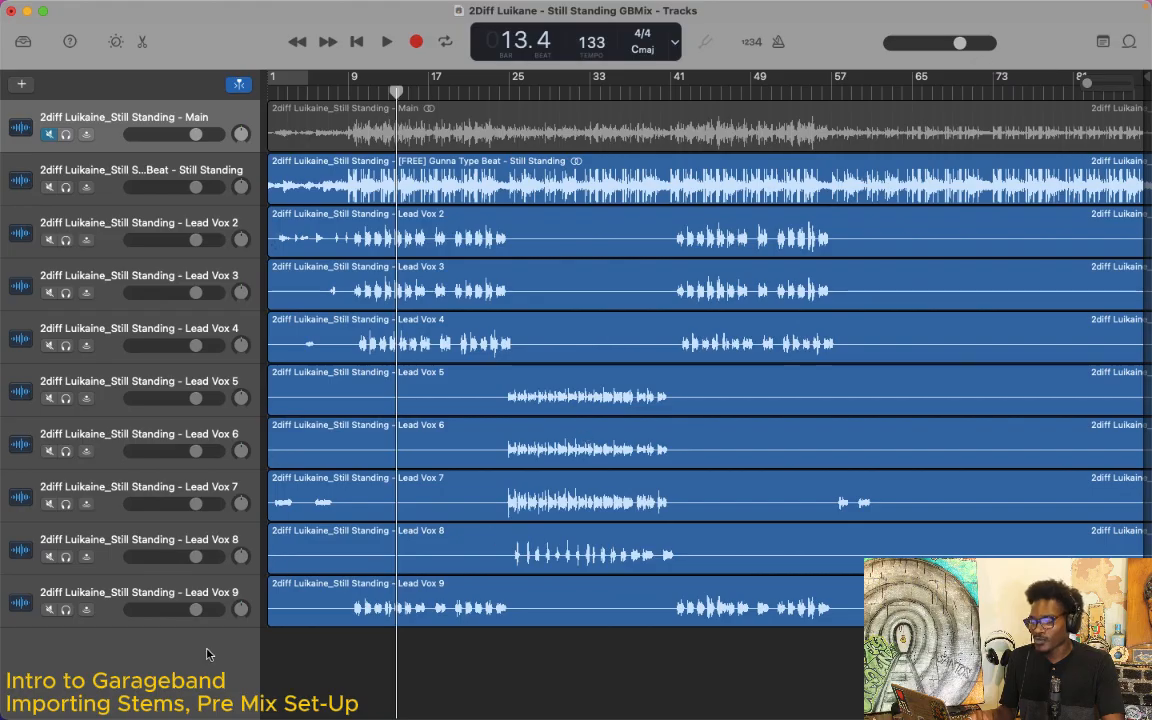
# Step: Show the sound Library beside the track list
pyautogui.moveTo(167, 3)
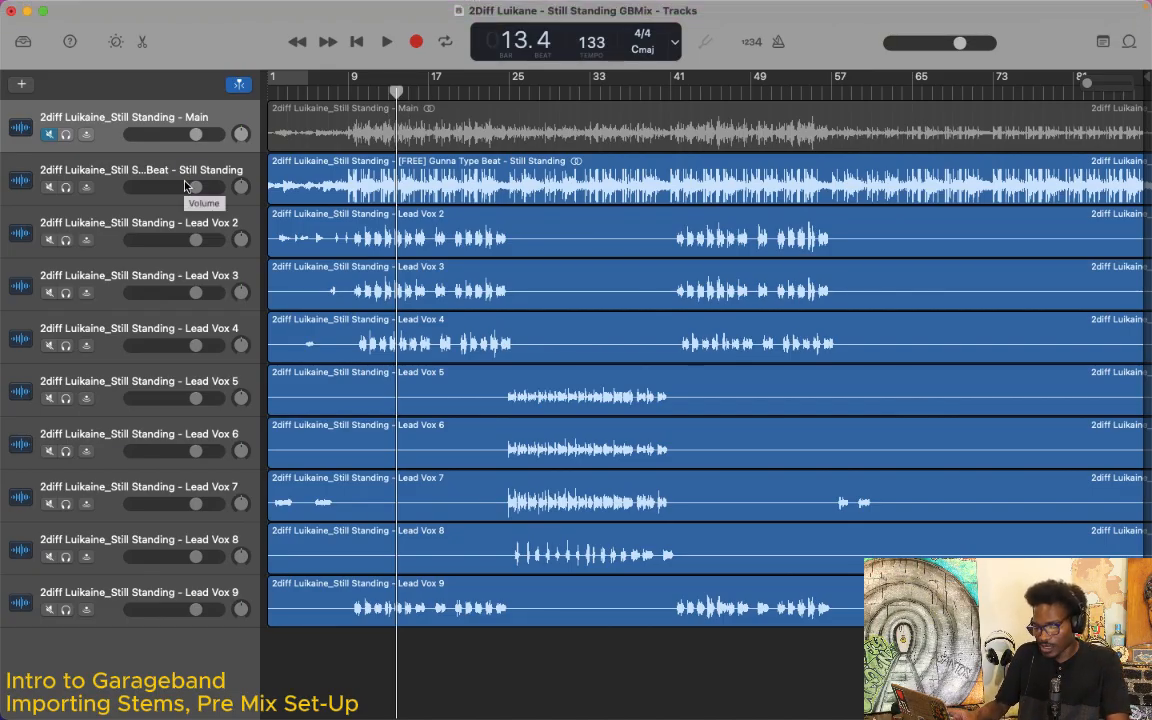
pyautogui.press('y')
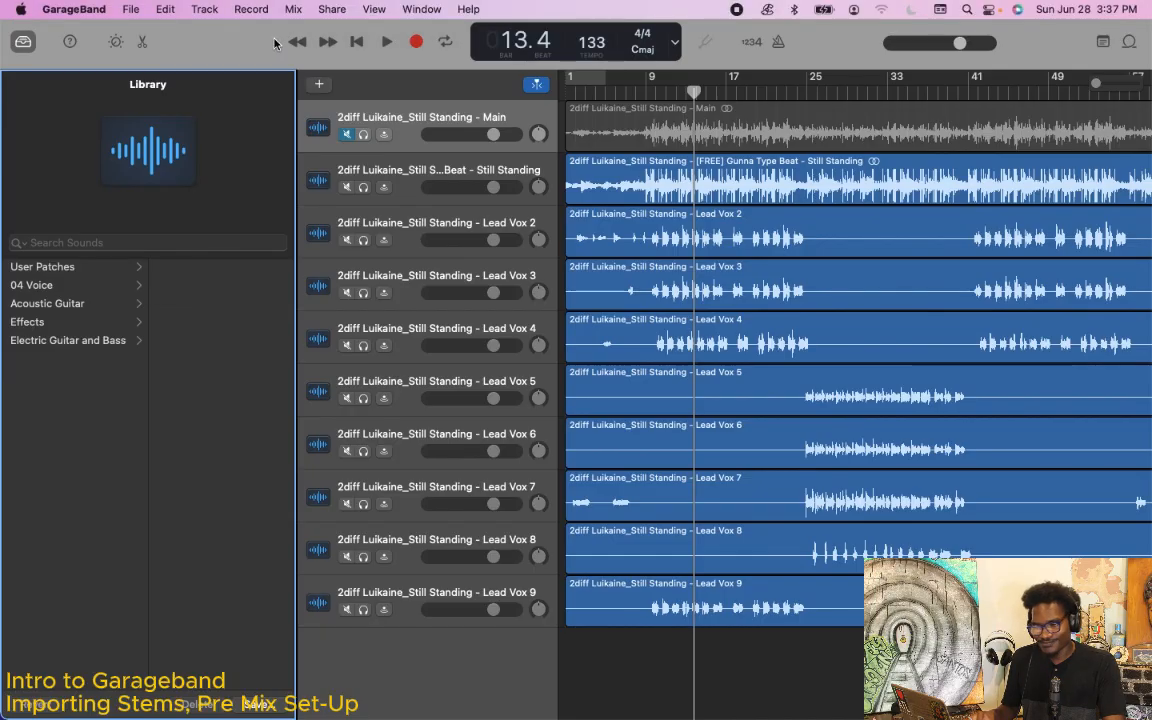
pyautogui.click(201, 8)
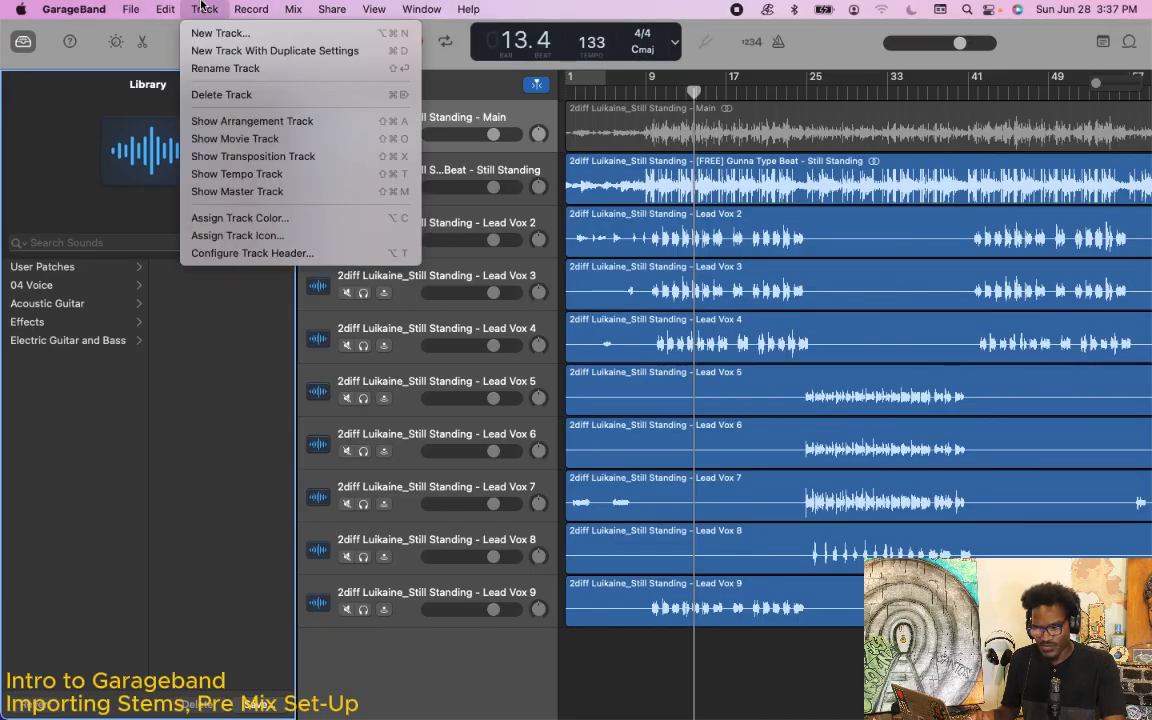
pyautogui.click(171, 309)
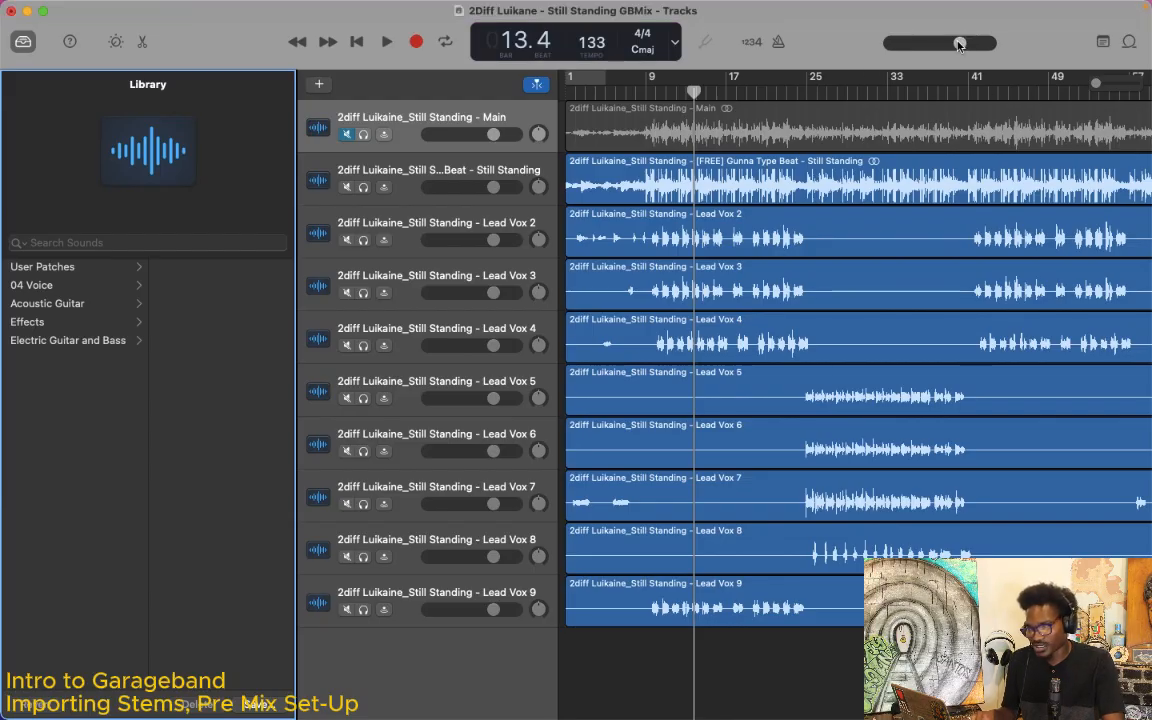
pyautogui.moveTo(959, 44); pyautogui.dragTo(960, 44)
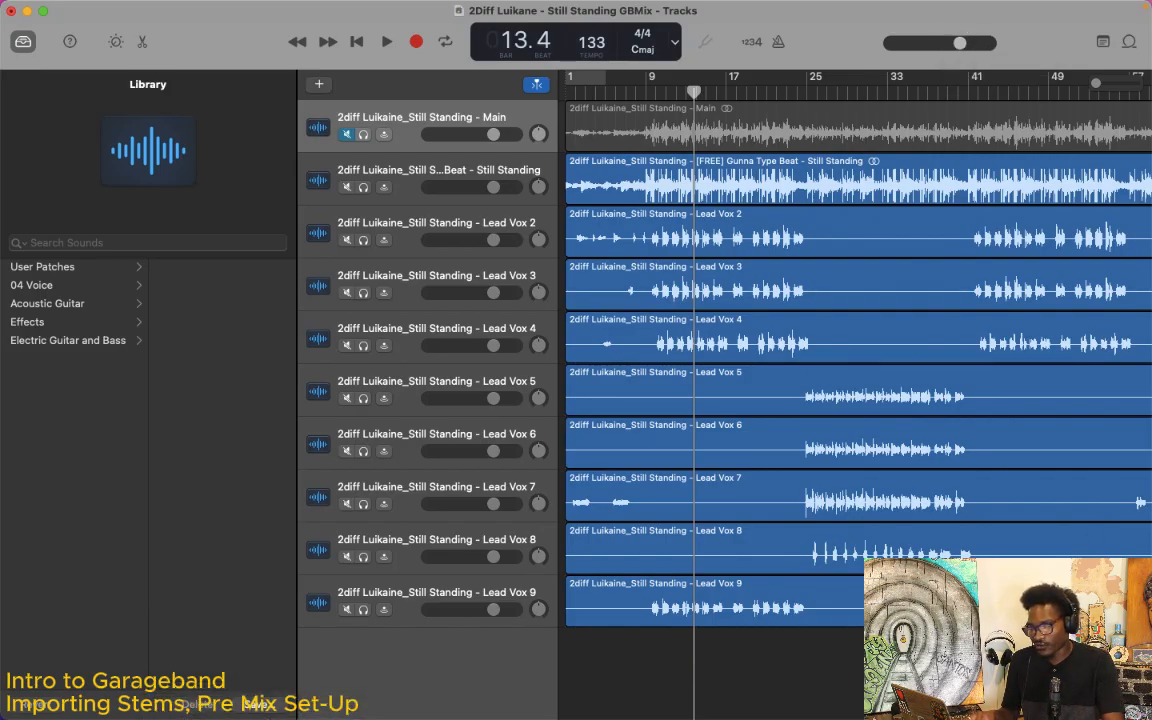
pyautogui.hotkey('ctrl', 'Up')
pyautogui.click(998, 502)
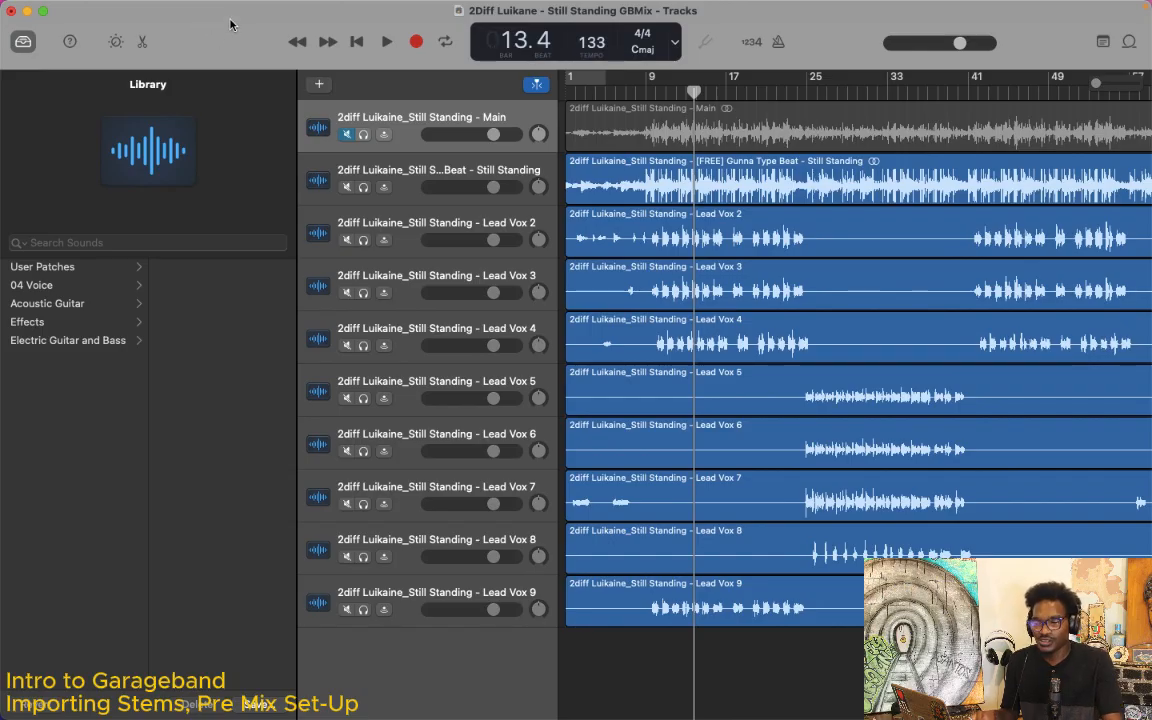
# Step: Show the master track below the imported stems and select it
pyautogui.moveTo(242, 8)
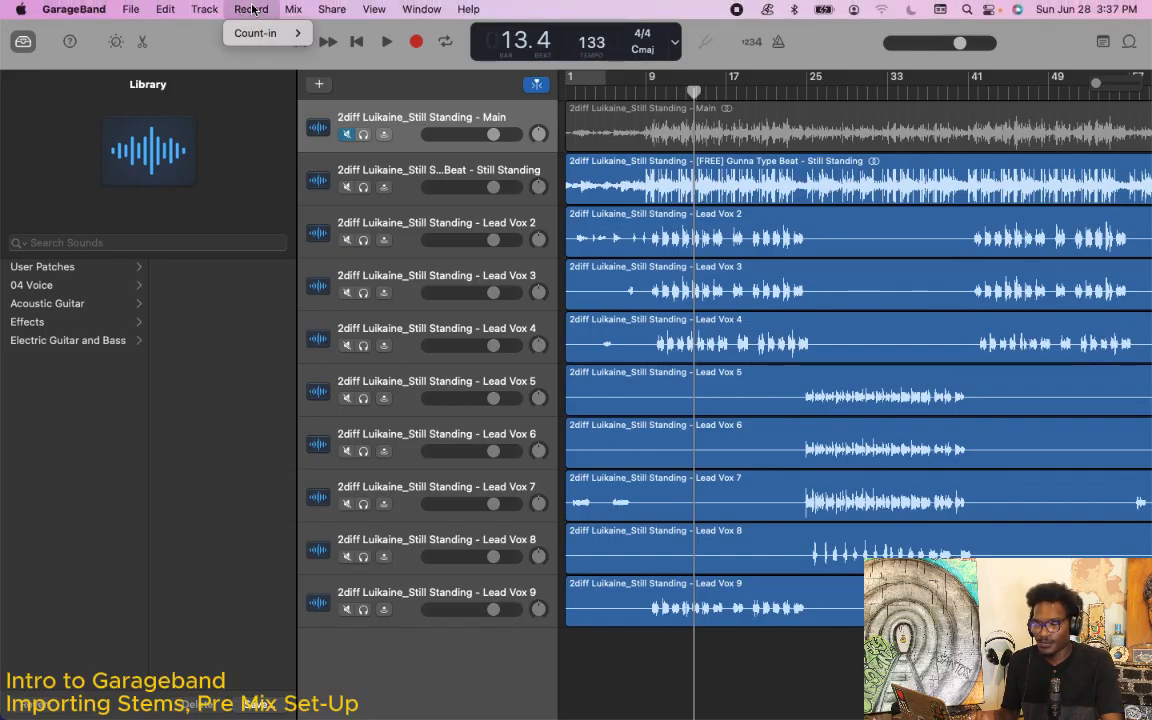
pyautogui.click(213, 9)
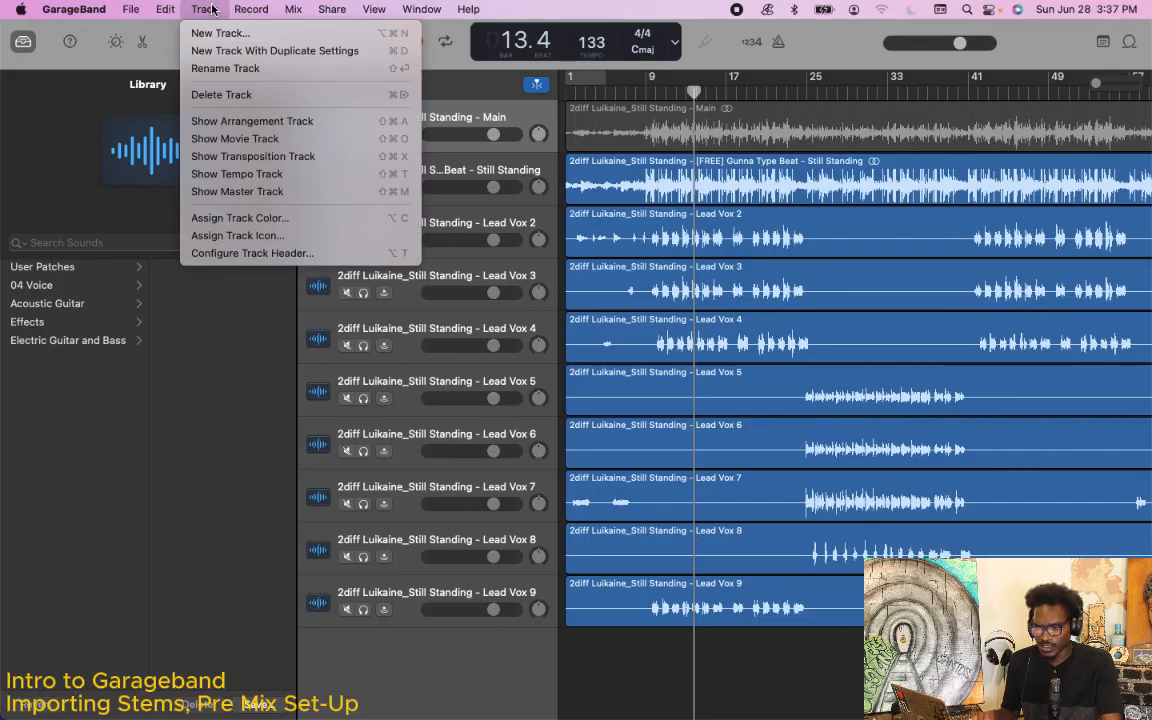
pyautogui.moveTo(238, 12)
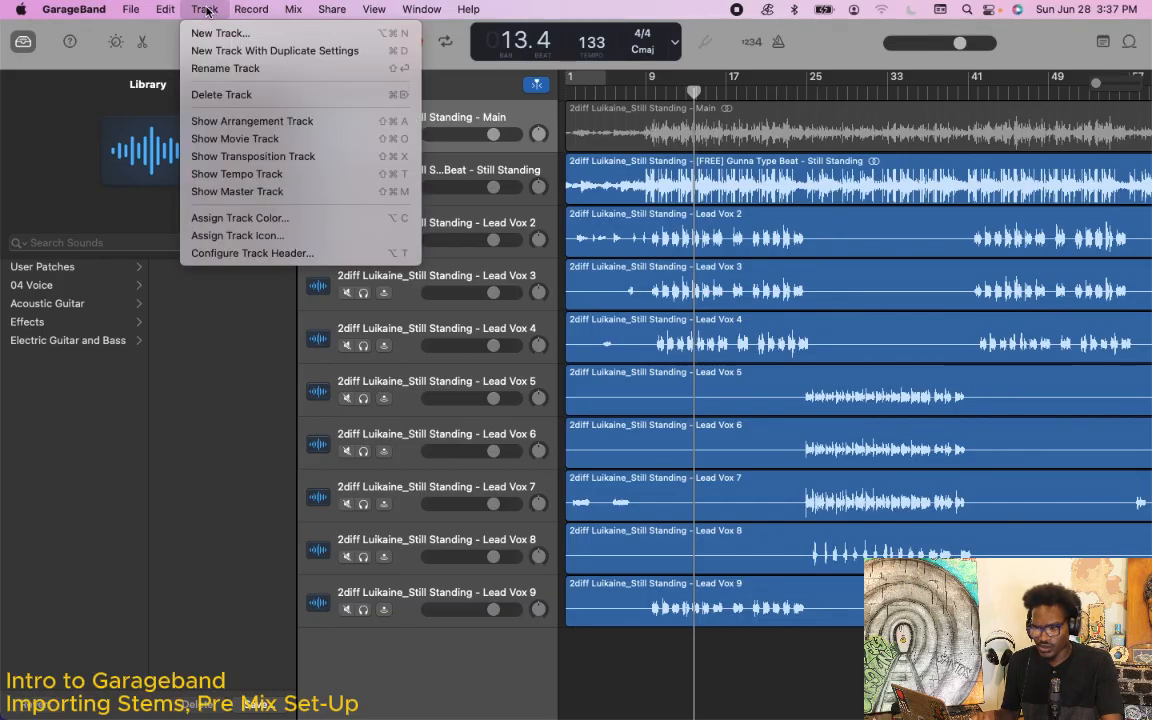
pyautogui.click(257, 193)
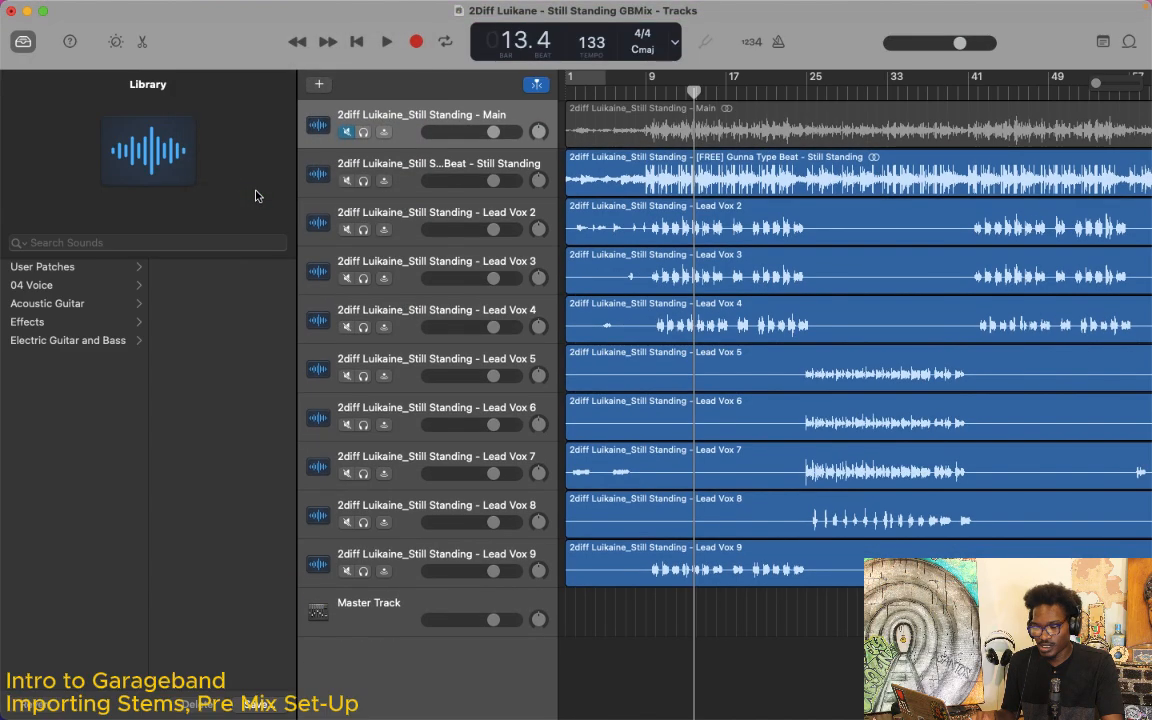
pyautogui.click(419, 609)
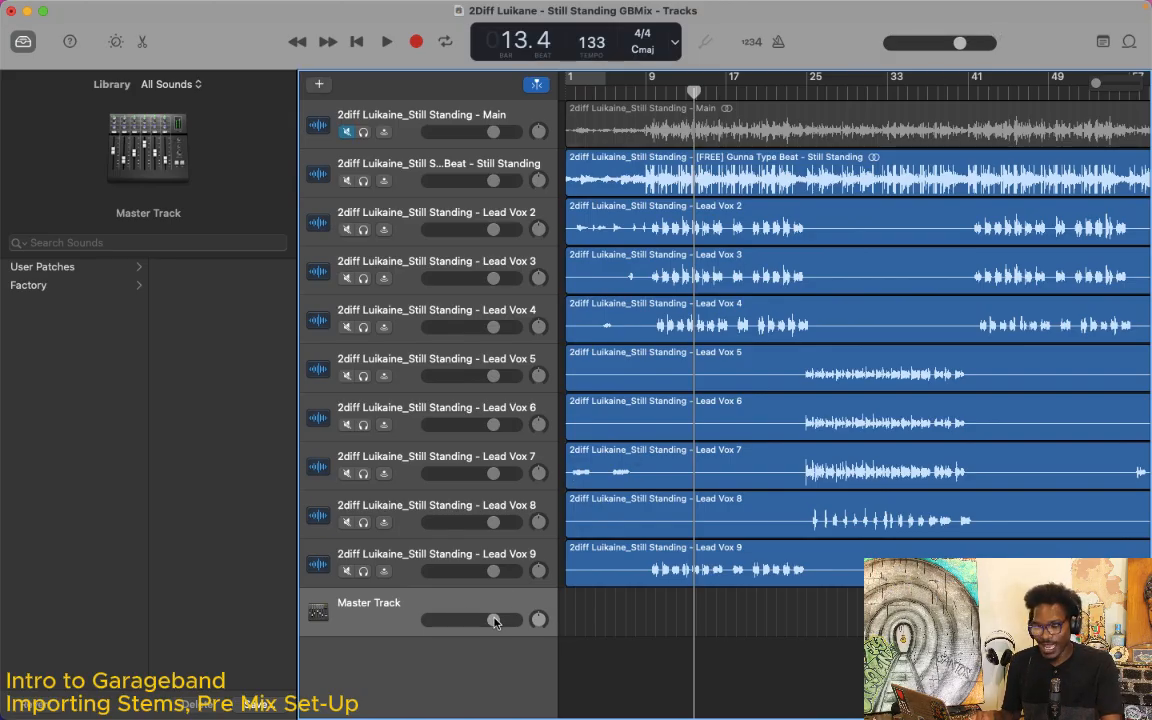
# Step: Set the project's master volume to +0.1 dB, keeping the master track selected
pyautogui.moveTo(494, 620)
pyautogui.mouseDown()
pyautogui.moveTo(432, 620)
pyautogui.moveTo(494, 620)
pyautogui.mouseUp()
pyautogui.moveTo(959, 43)
pyautogui.mouseDown()
pyautogui.moveTo(905, 42)
pyautogui.moveTo(961, 45)
pyautogui.mouseUp()
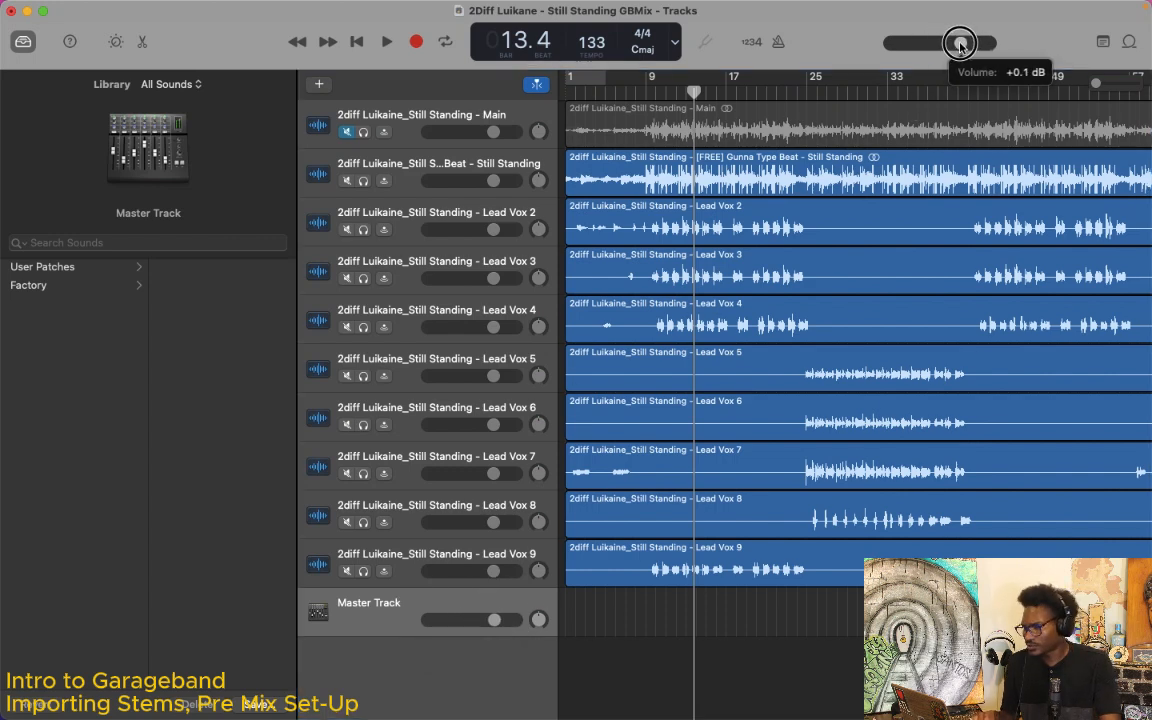
pyautogui.click(391, 679)
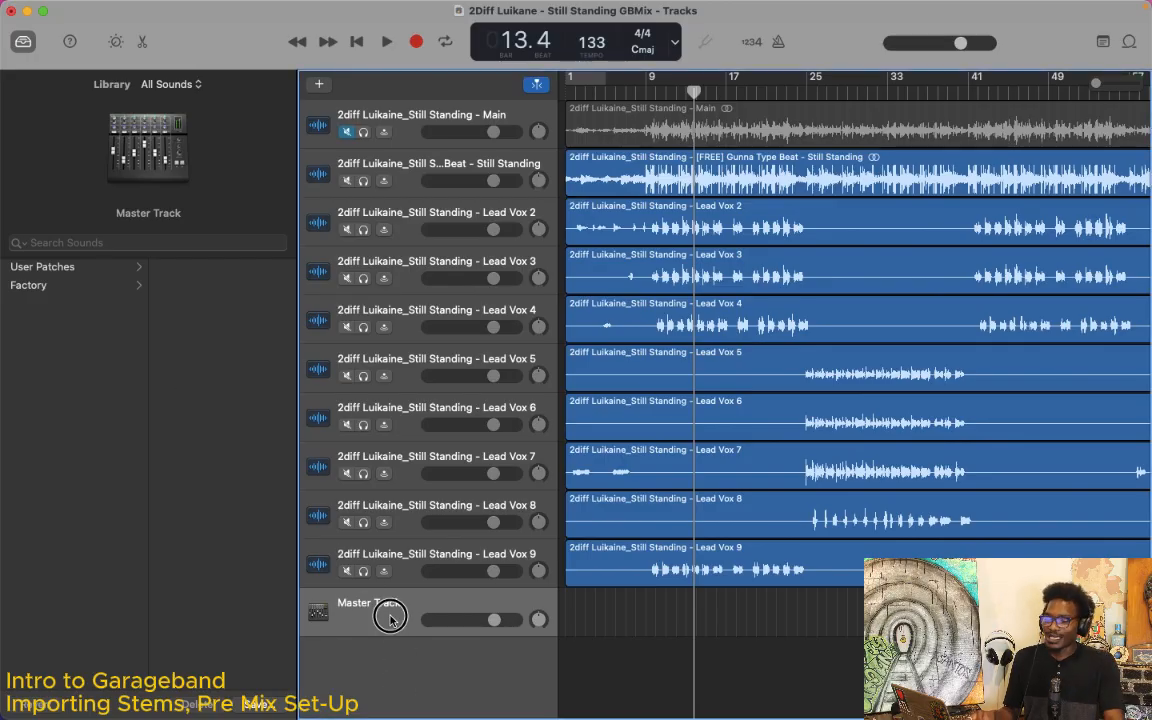
# Step: Try the Maestro Dos user patch from the Library on the master track
pyautogui.click(70, 267)
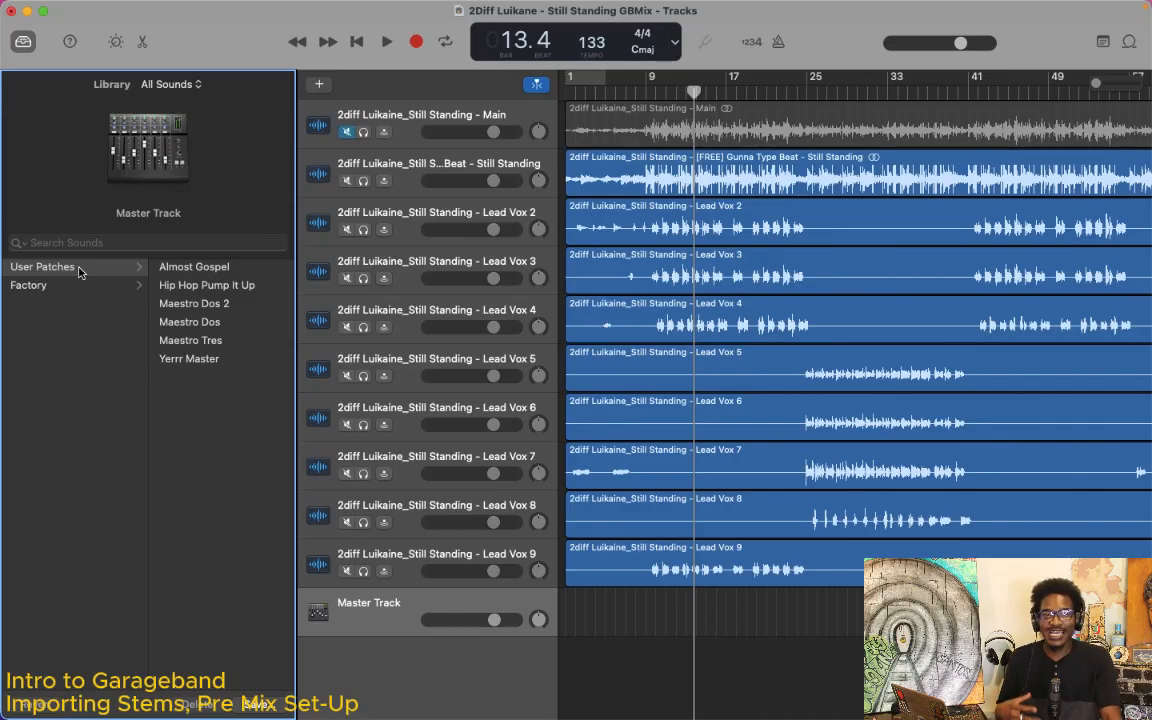
pyautogui.click(80, 268)
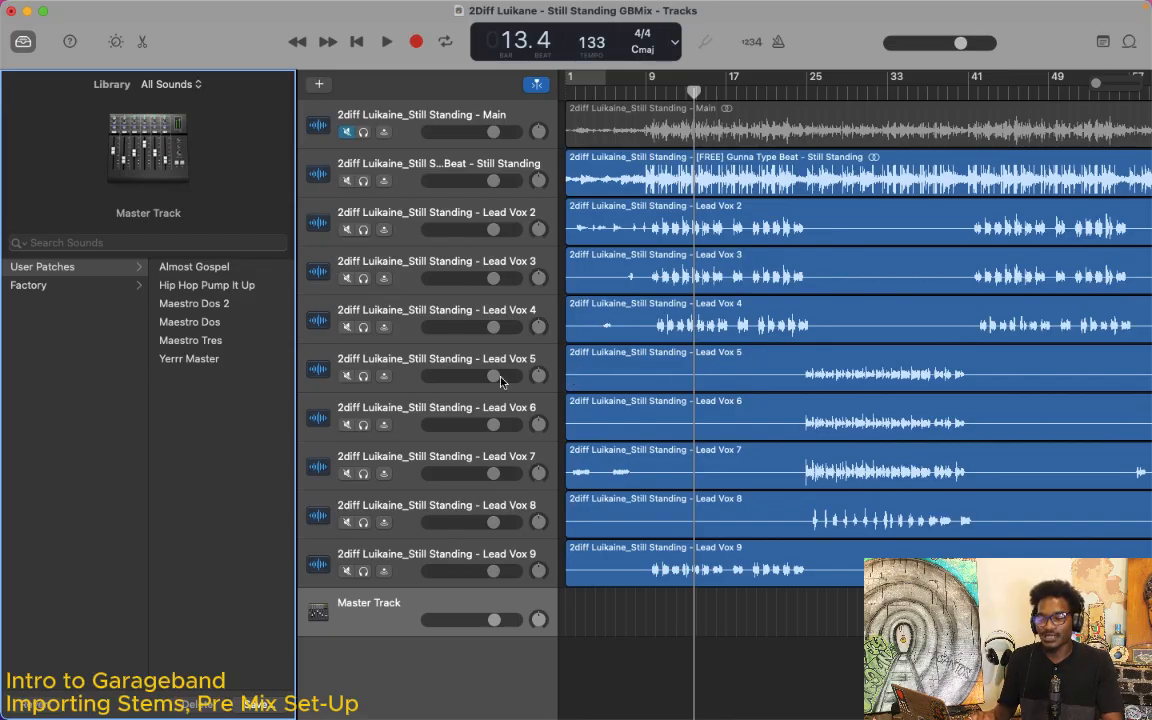
pyautogui.click(399, 681)
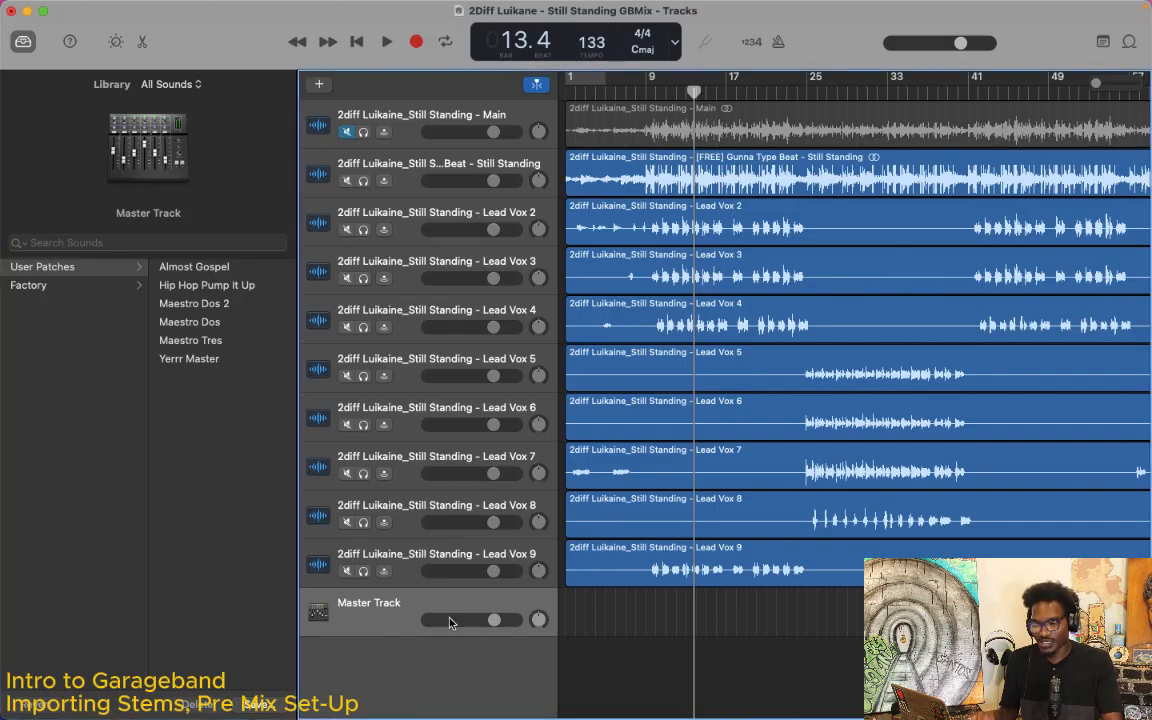
pyautogui.click(402, 613)
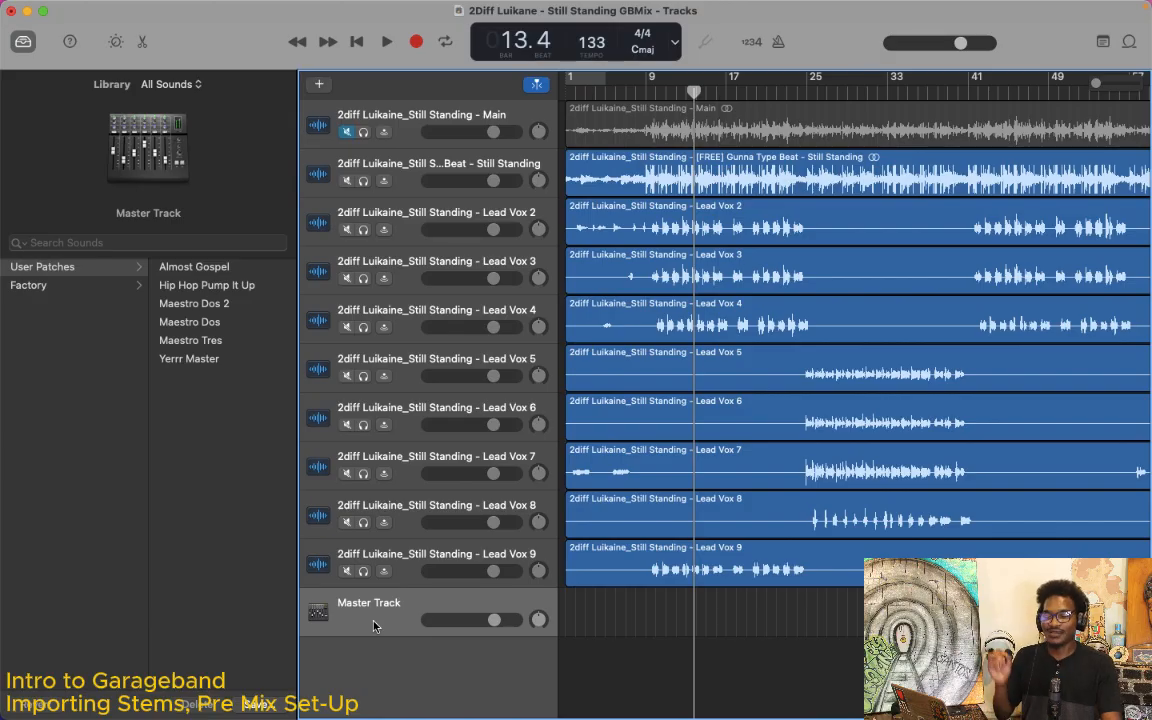
pyautogui.click(226, 329)
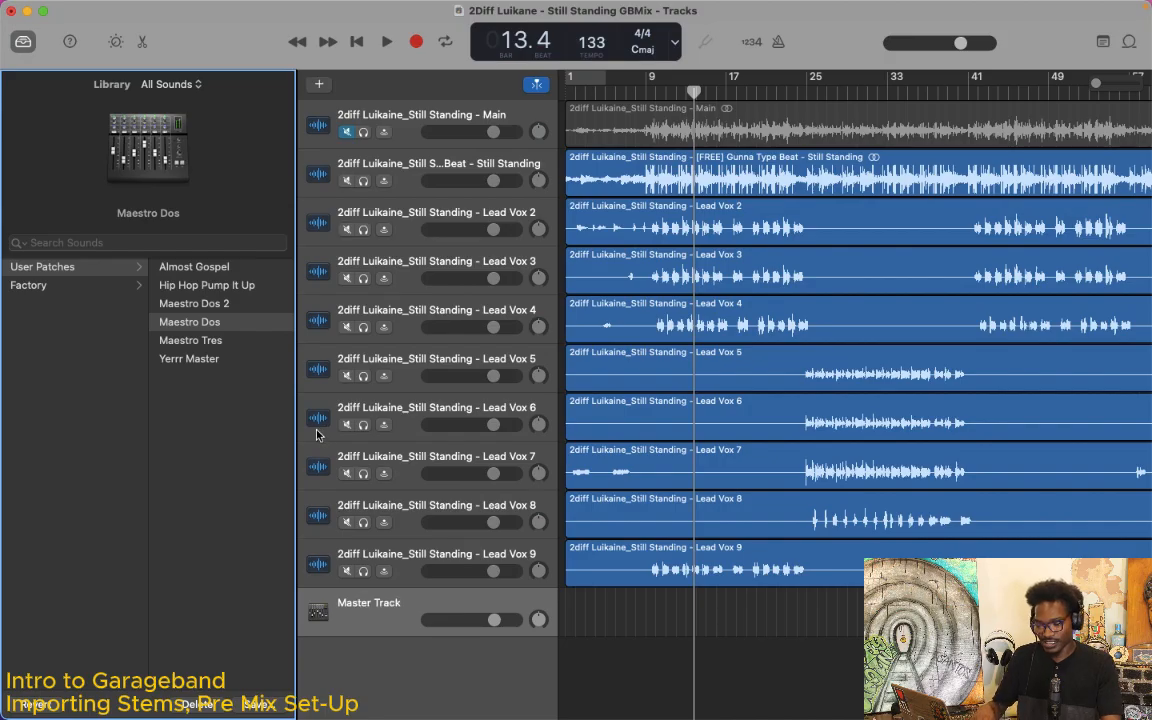
# Step: Play the stems through the unpatched master track, list its user patches, and stop playback
pyautogui.press('space')
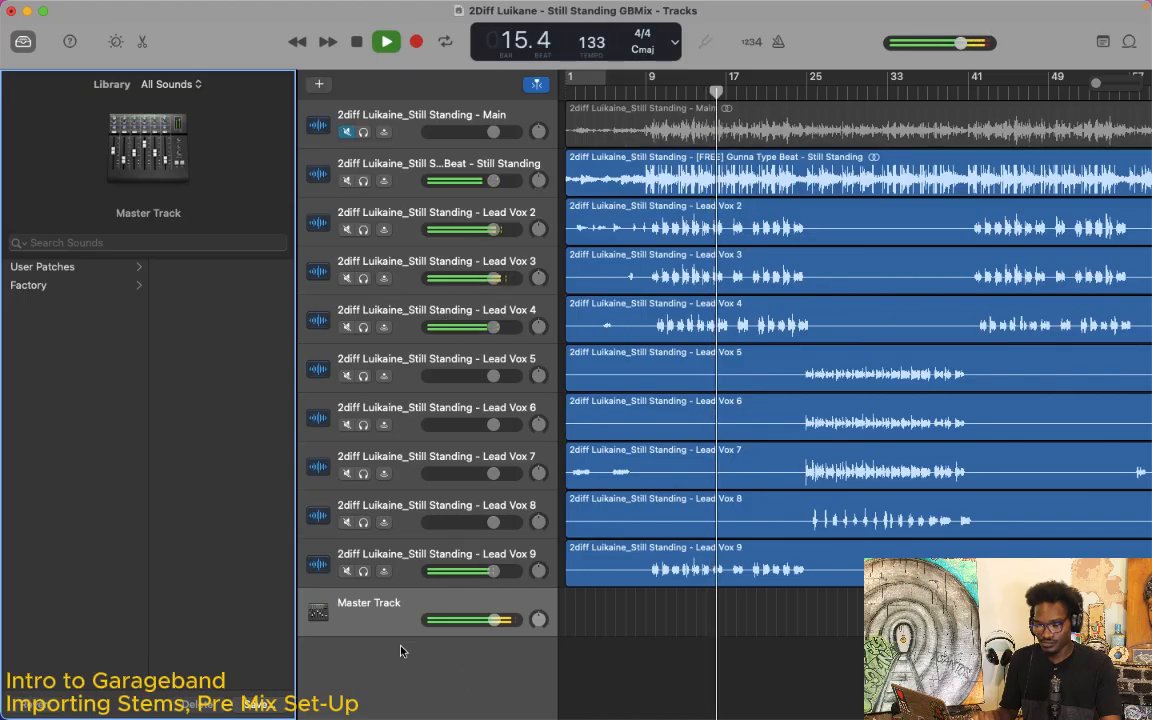
pyautogui.click(386, 613)
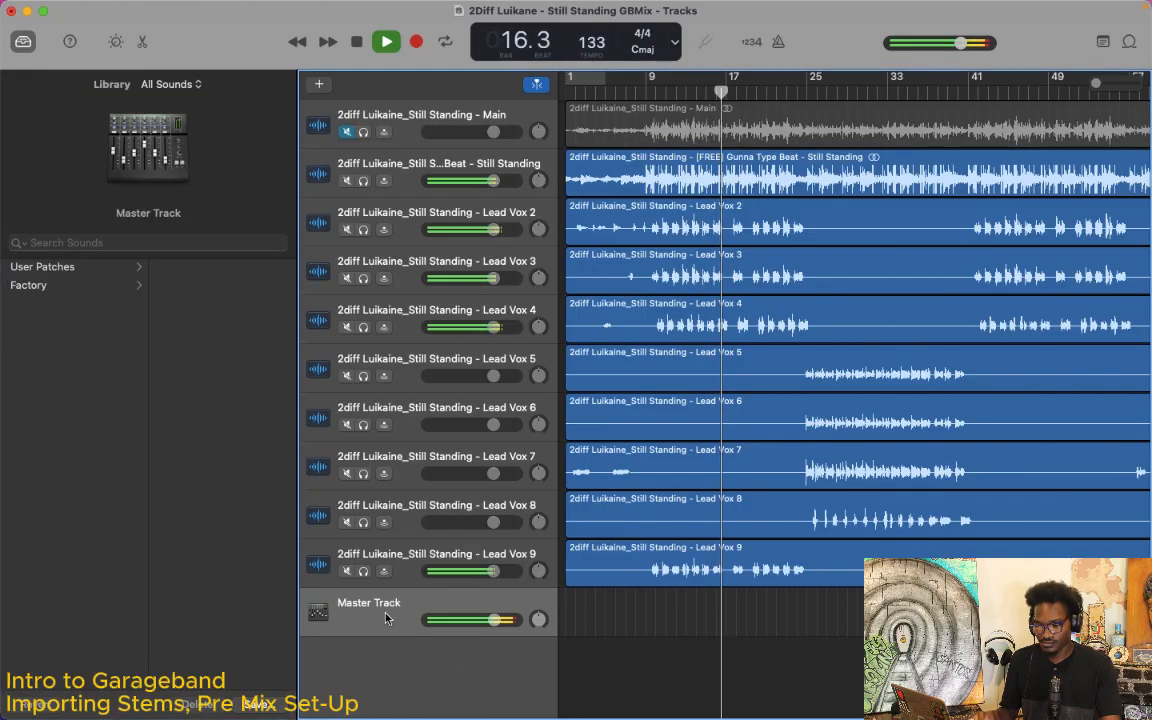
pyautogui.click(118, 272)
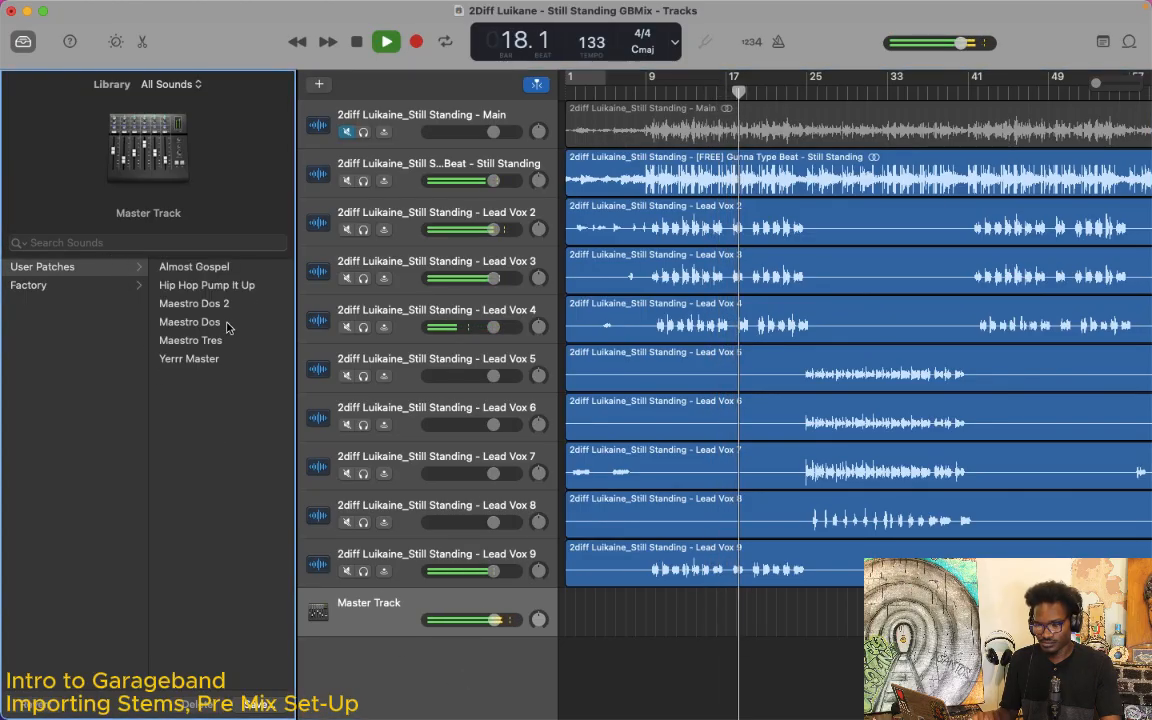
pyautogui.press('space')
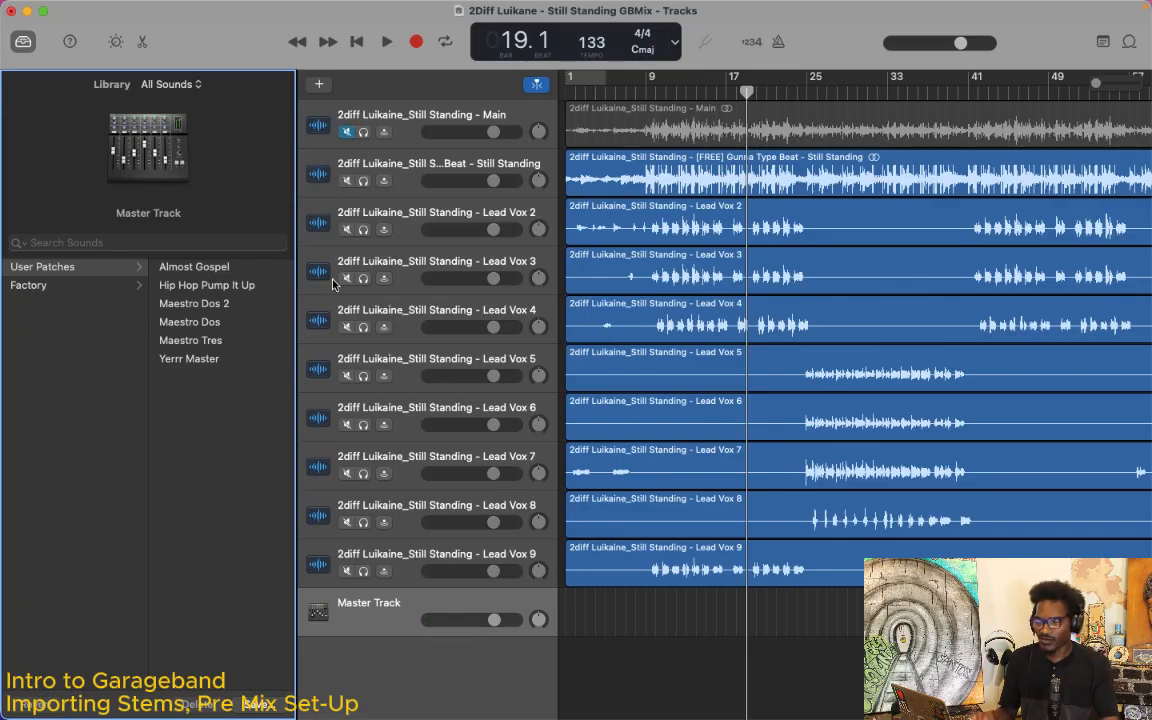
# Step: Move the playhead to bar 9, load the Maestro Dos user patch on the master track, and start playback
pyautogui.click(642, 90)
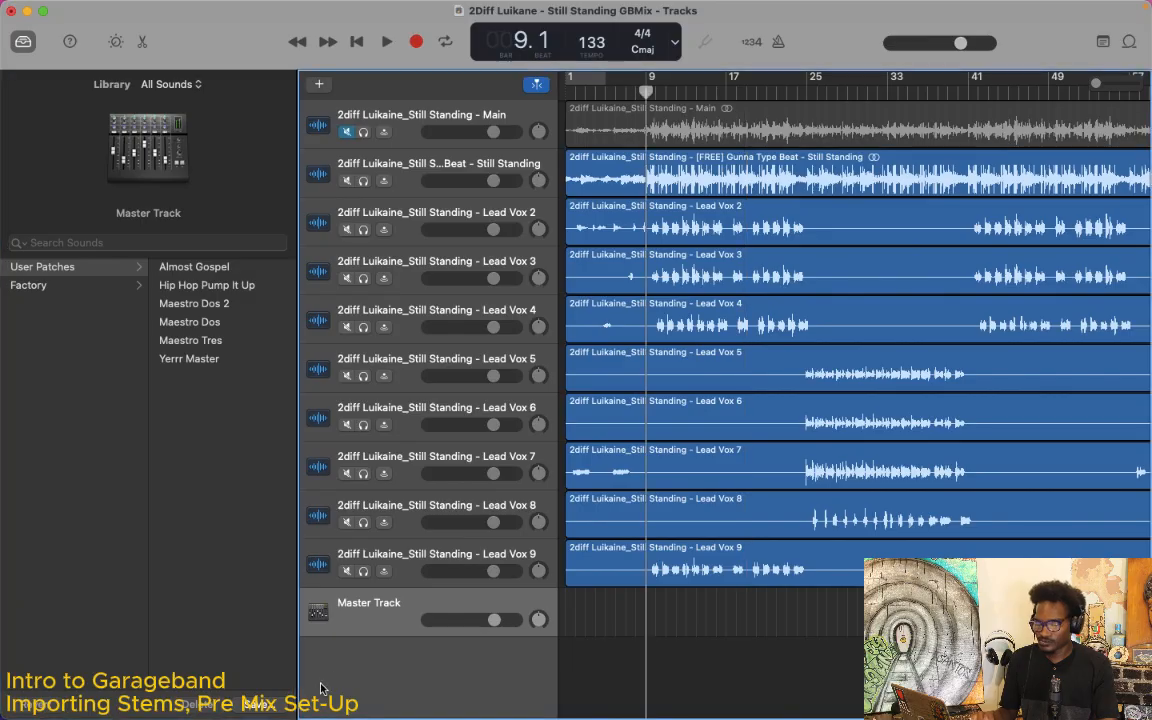
pyautogui.click(216, 331)
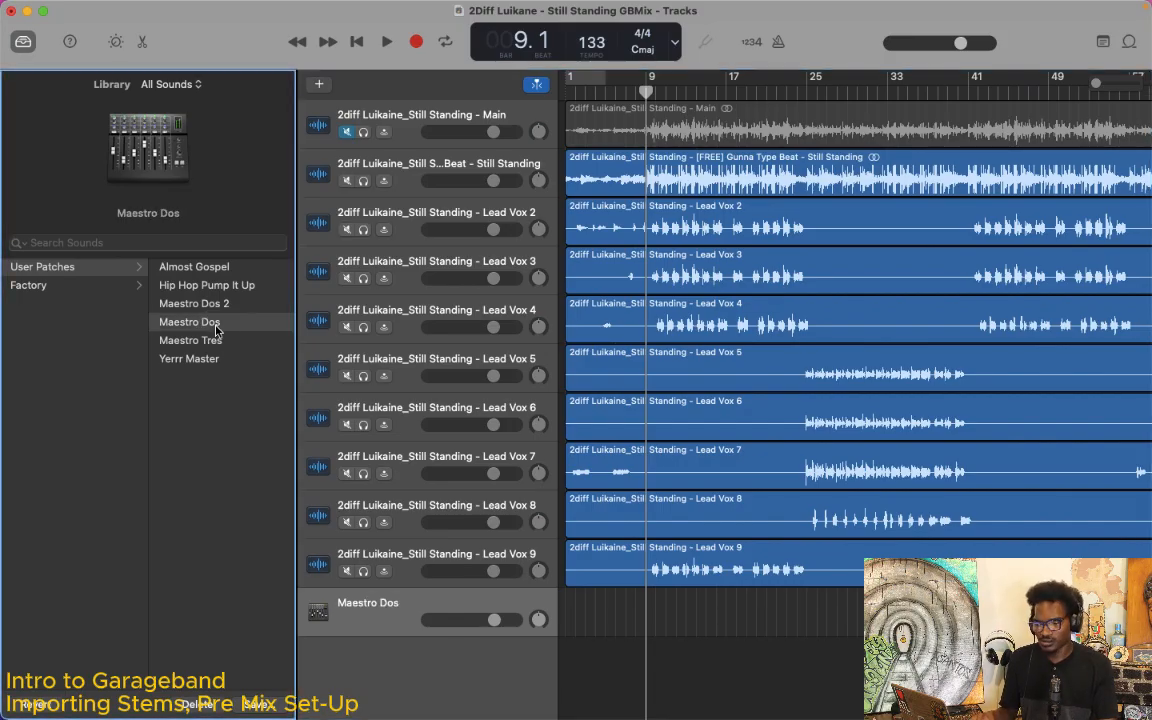
pyautogui.press('space')
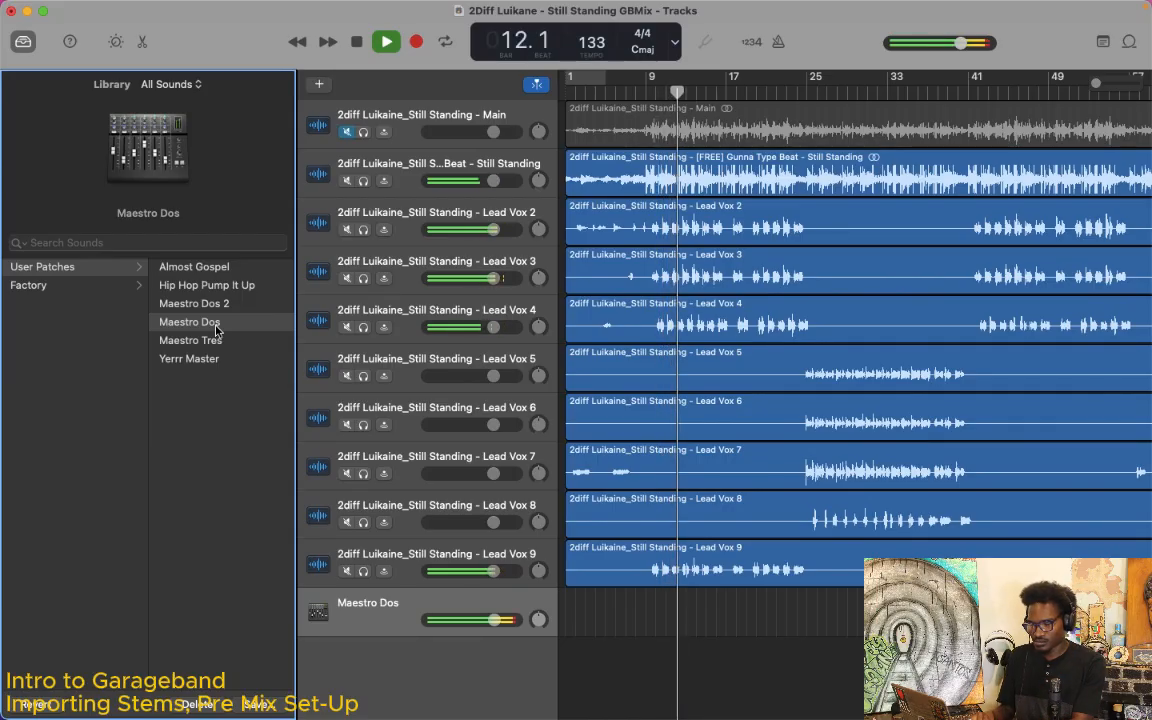
# Step: Undo the master patch during playback to compare the sound, reapply the Maestro Dos user patch, and stop playback
pyautogui.press('super+z')
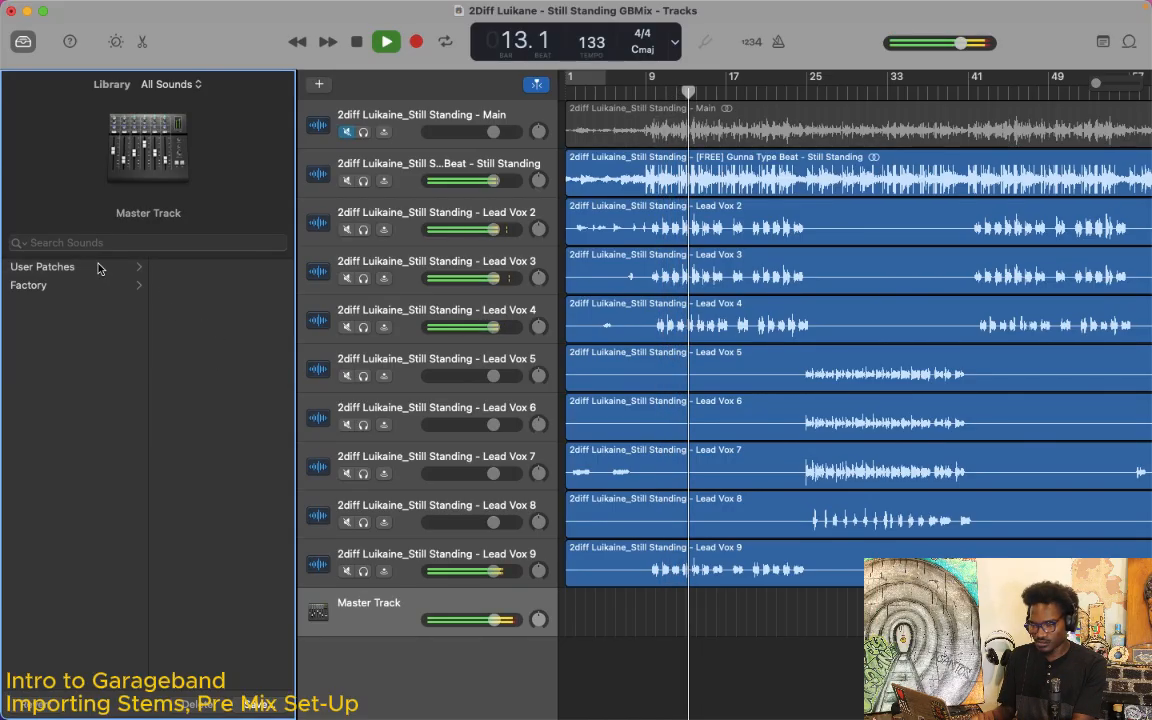
pyautogui.click(99, 267)
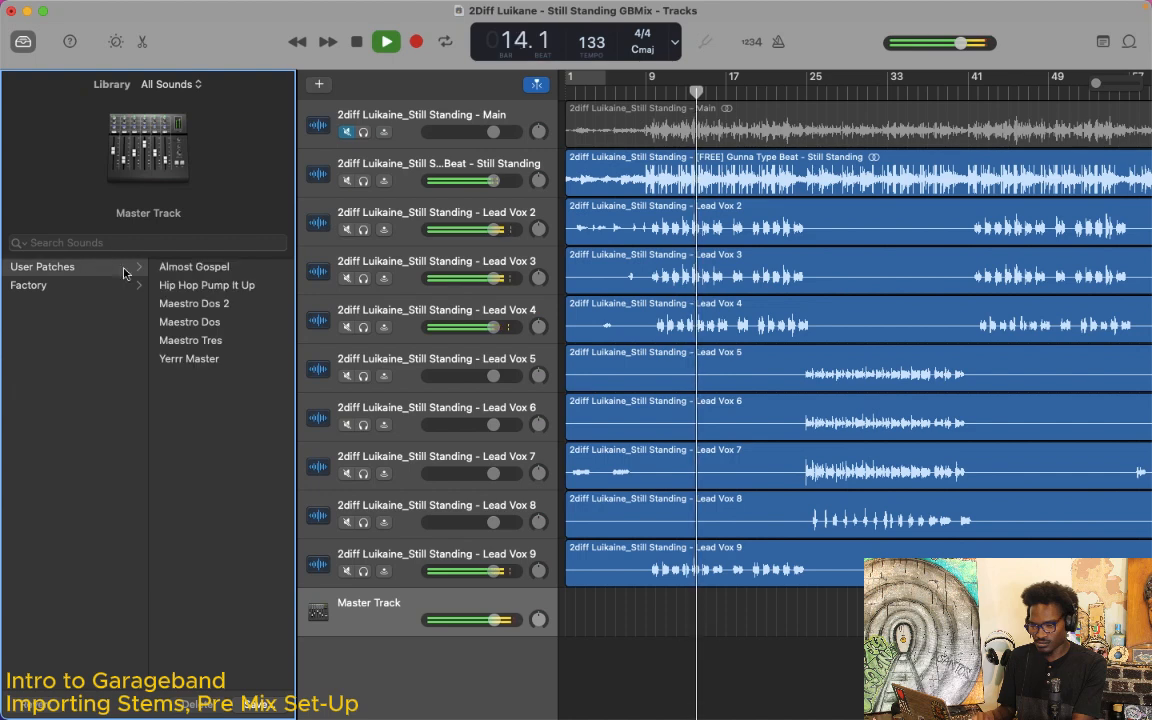
pyautogui.click(222, 323)
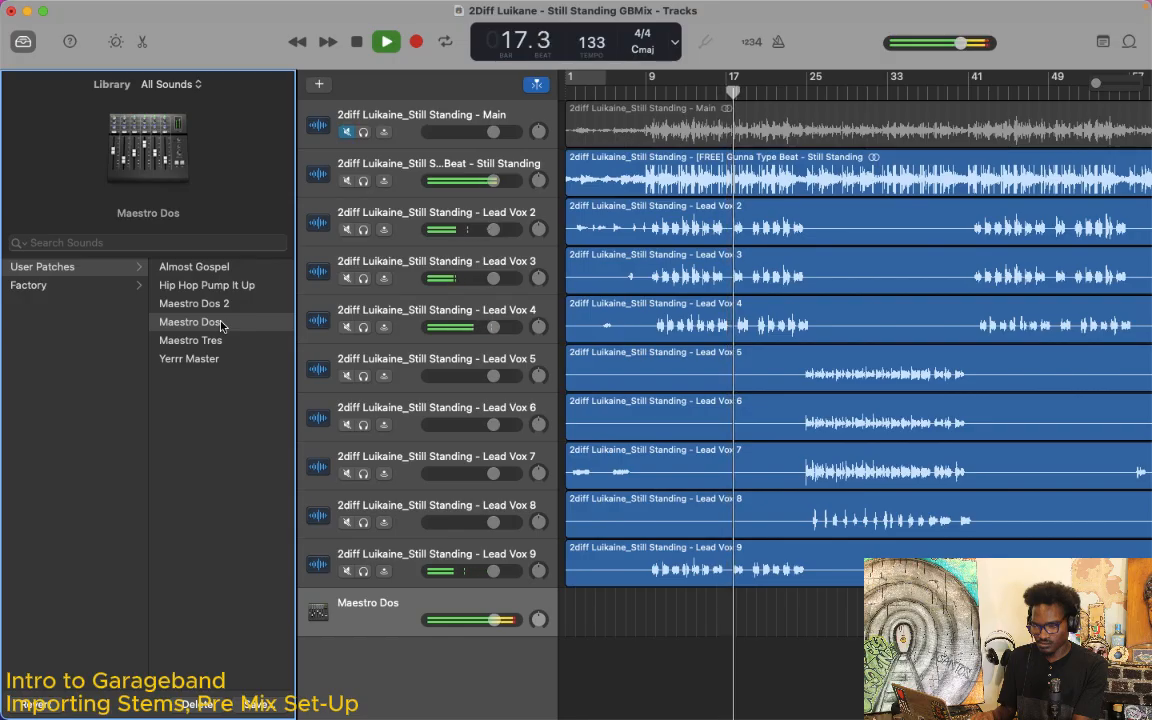
pyautogui.press('space')
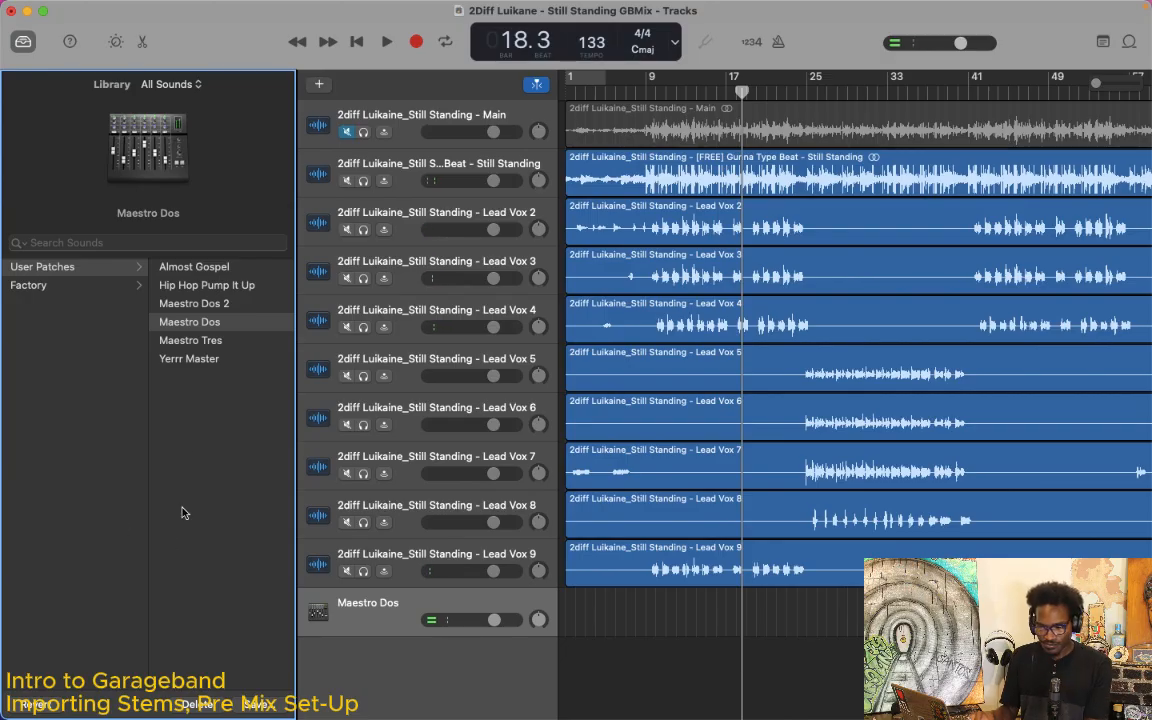
# Step: With the master track selected, toggle the Library off and back on
pyautogui.click(388, 628)
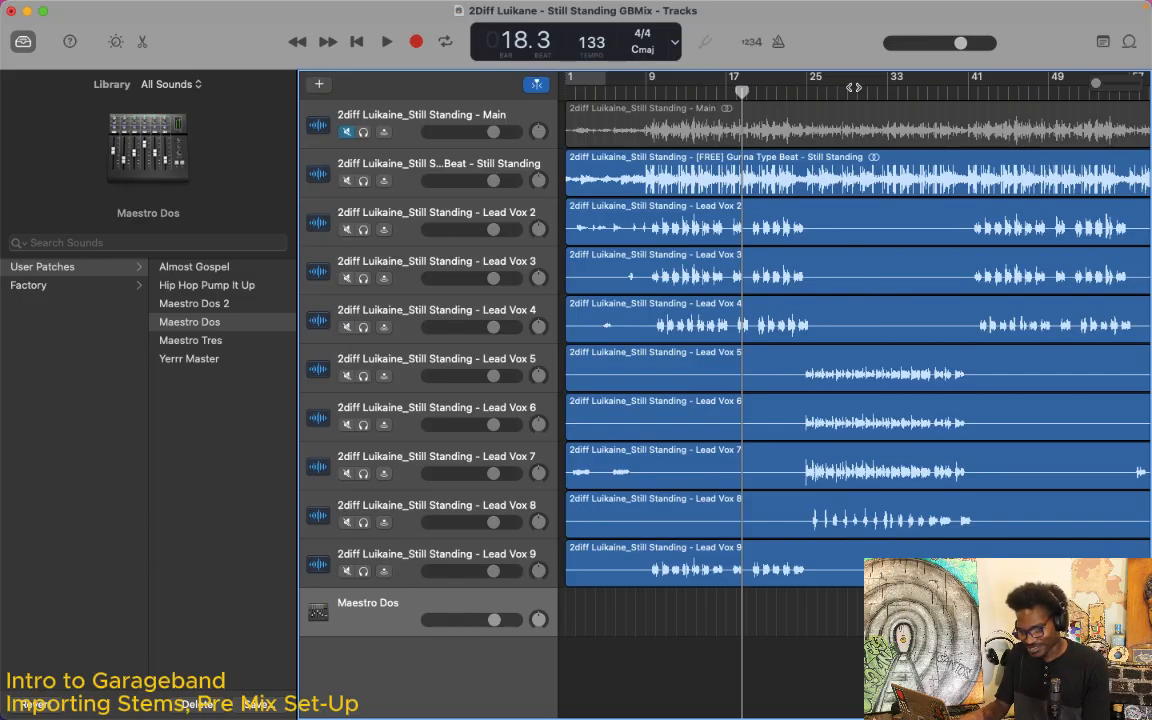
pyautogui.press('y')
pyautogui.press('y')
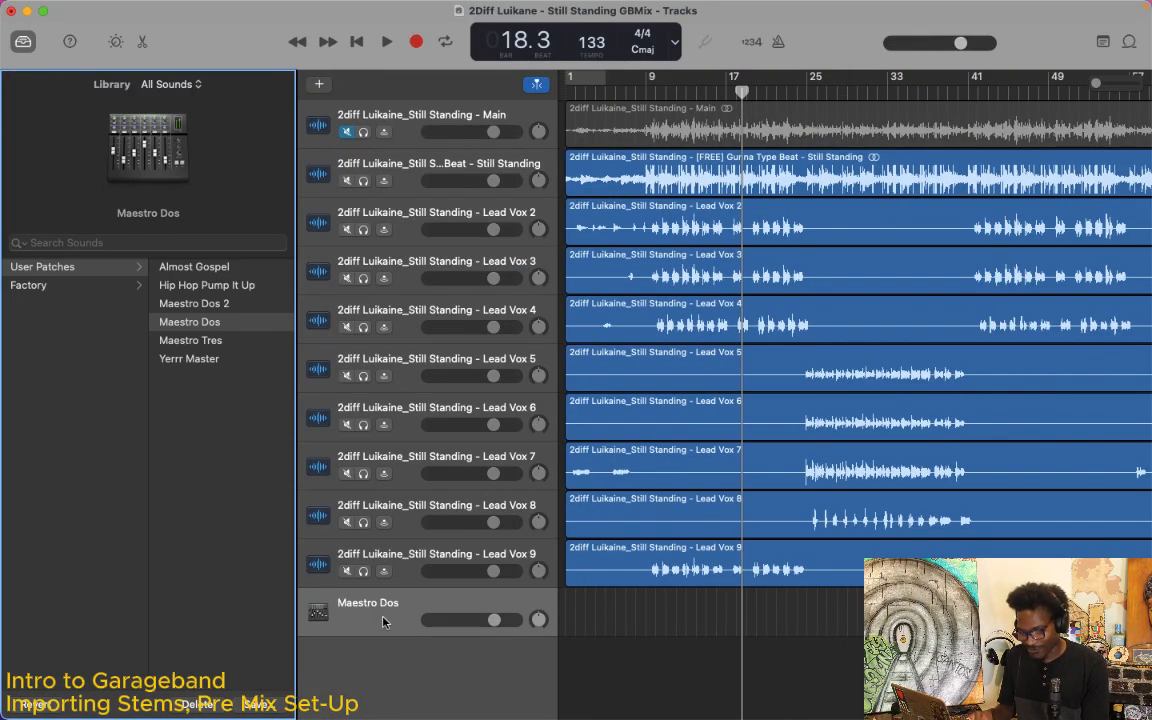
# Step: Toggle the master track's Smart Controls and leave them open on the output plug-ins
pyautogui.press('b')
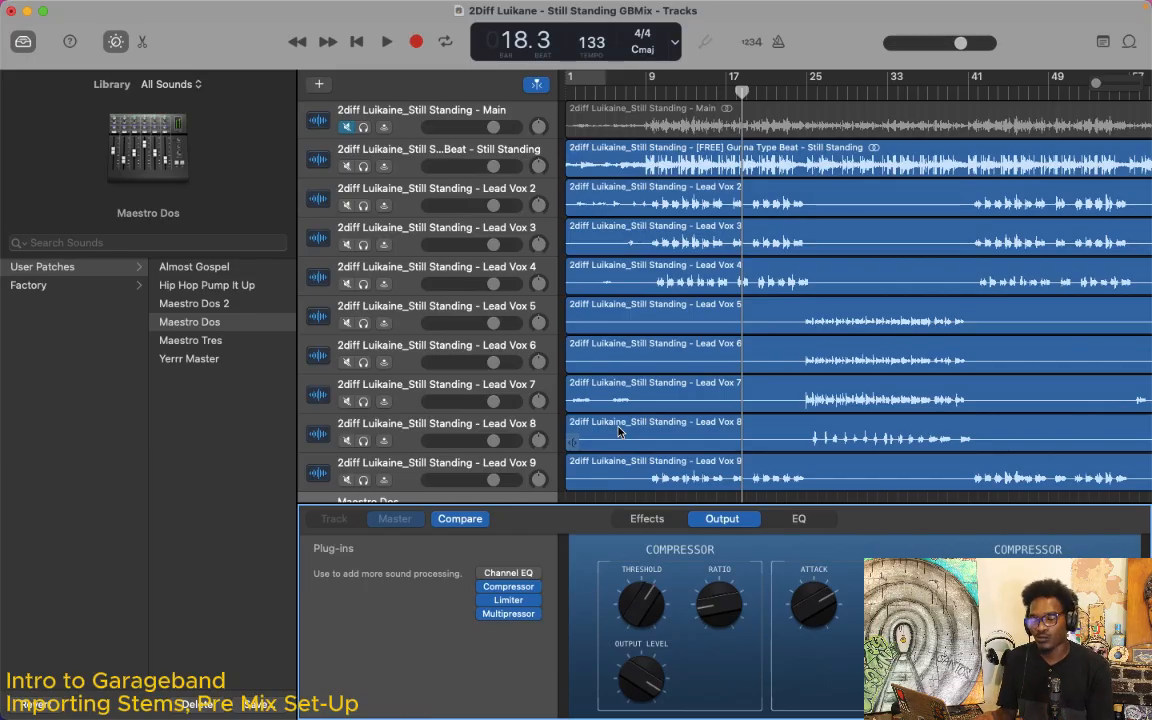
pyautogui.press('b')
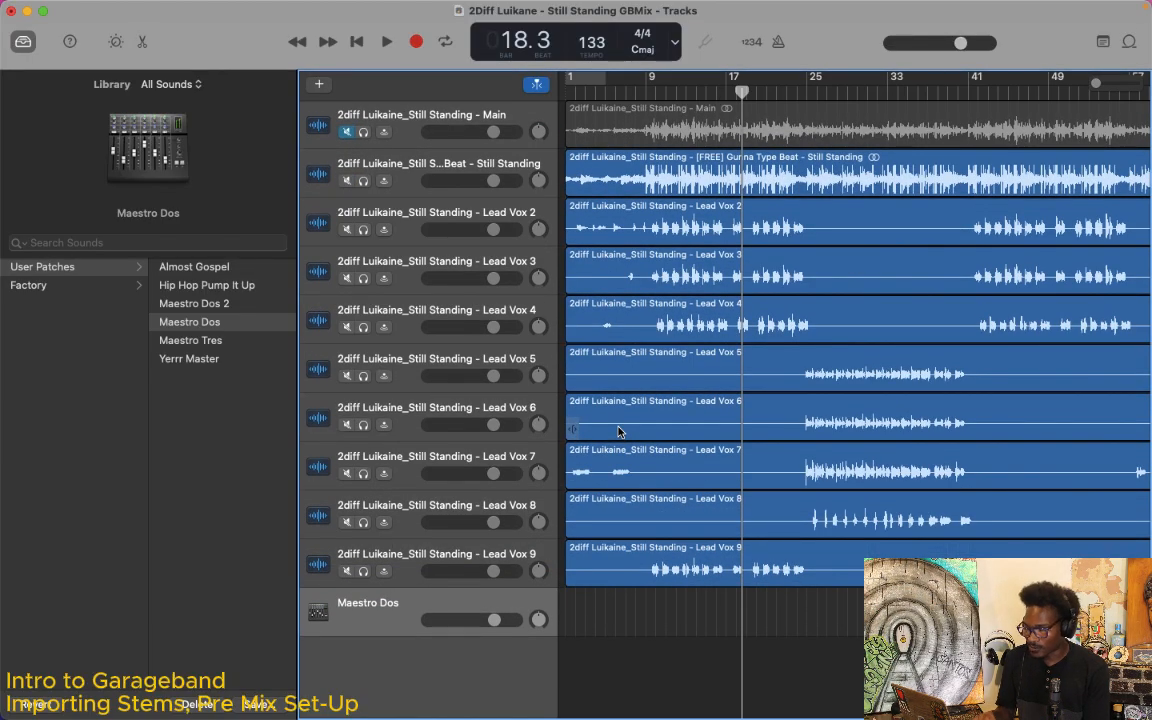
pyautogui.press('b')
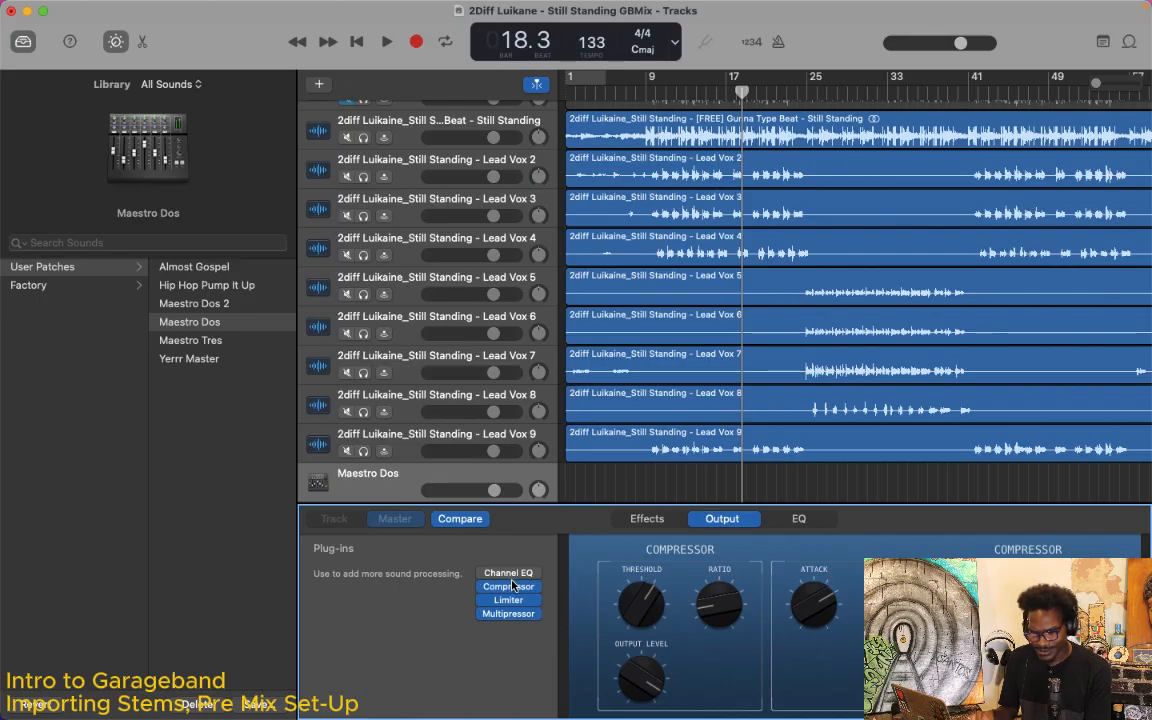
# Step: Examine the Channel EQ, Compressor and Limiter settings of the Maestro Dos master patch, closing each plug-in window
pyautogui.moveTo(520, 596)
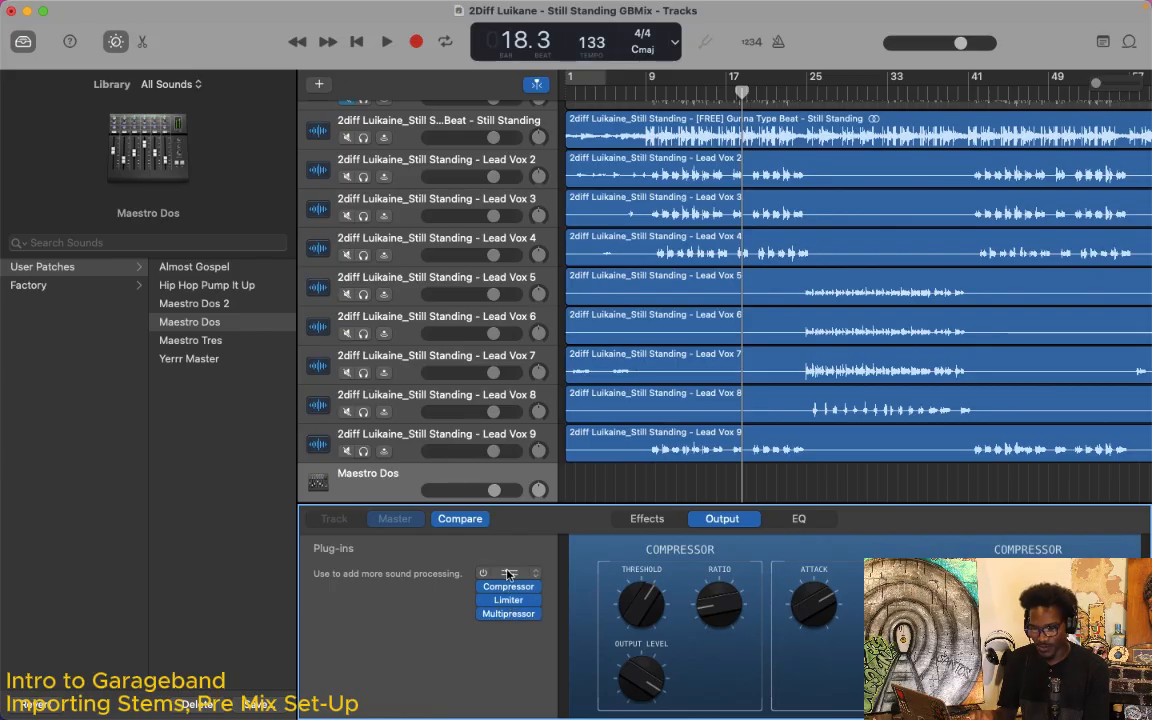
pyautogui.click(512, 574)
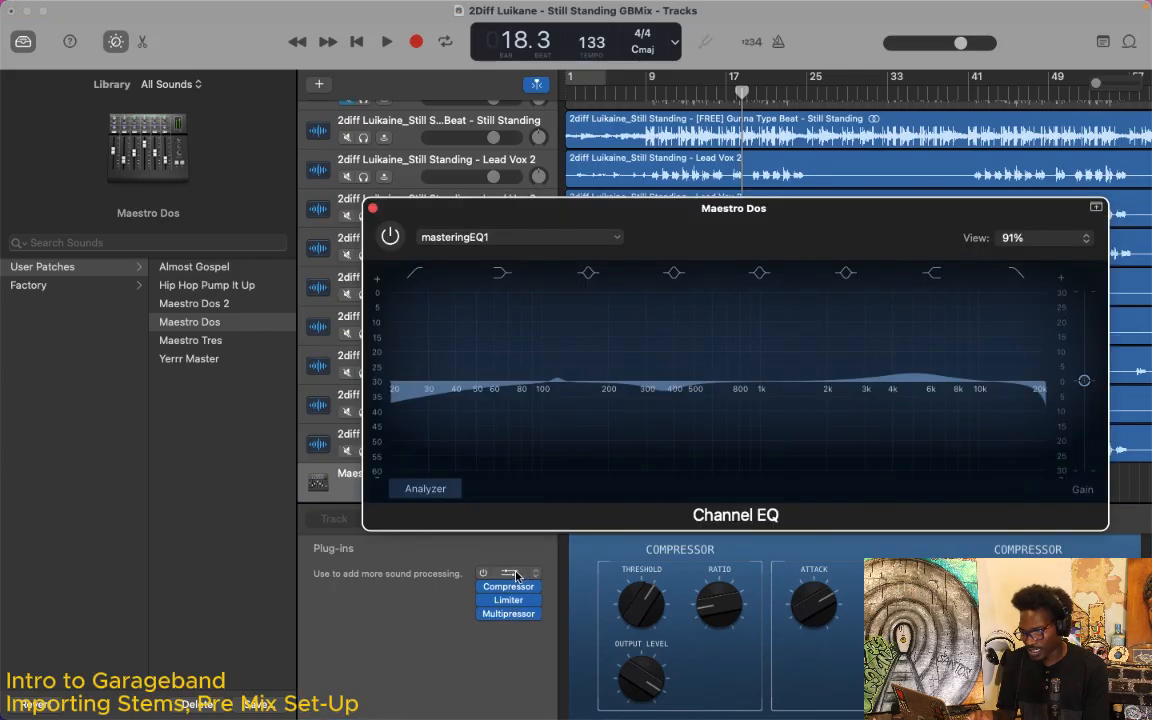
pyautogui.click(372, 208)
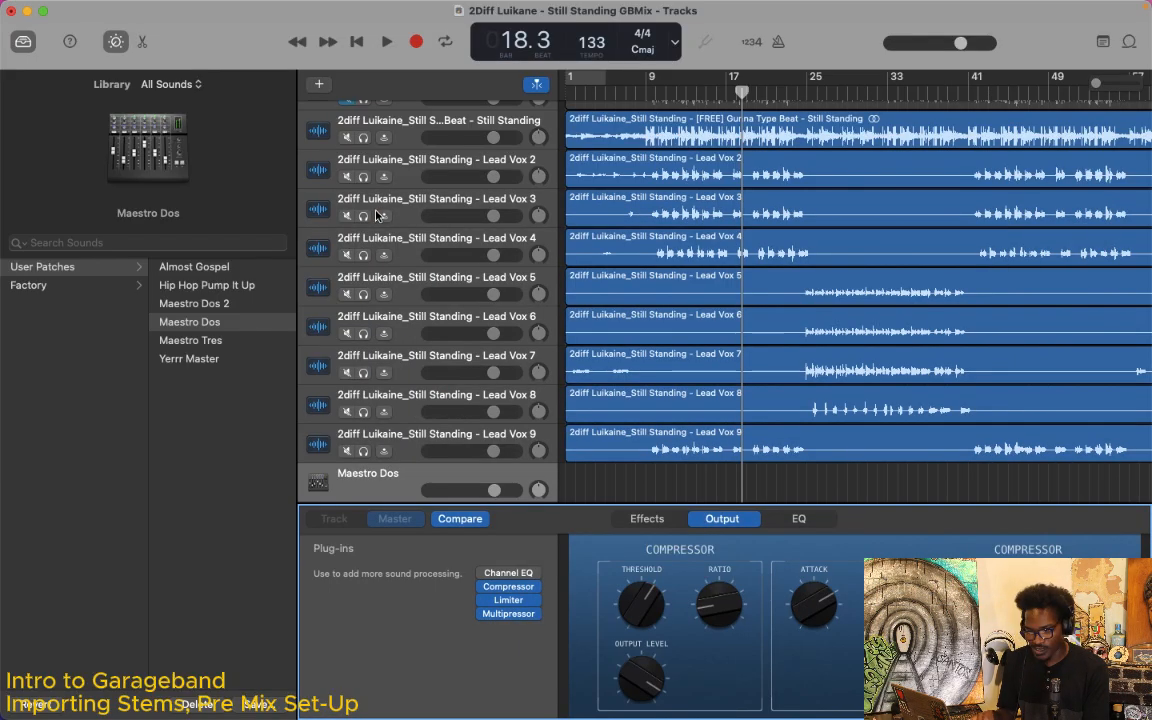
pyautogui.click(516, 589)
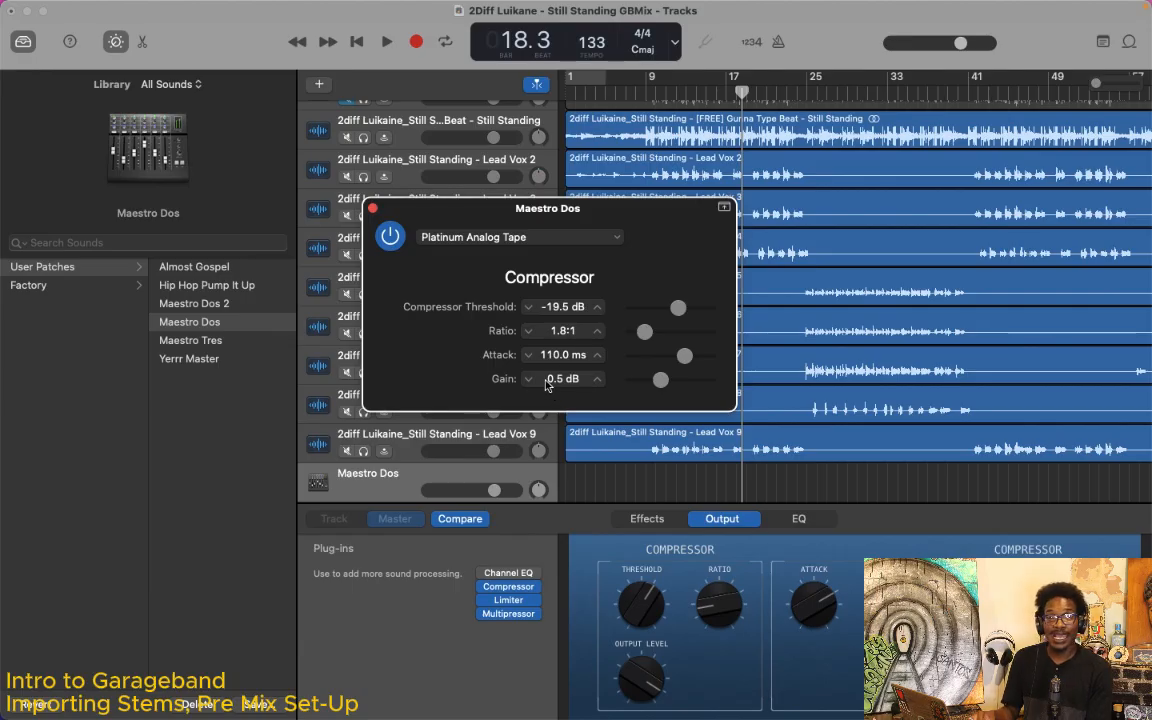
pyautogui.click(373, 211)
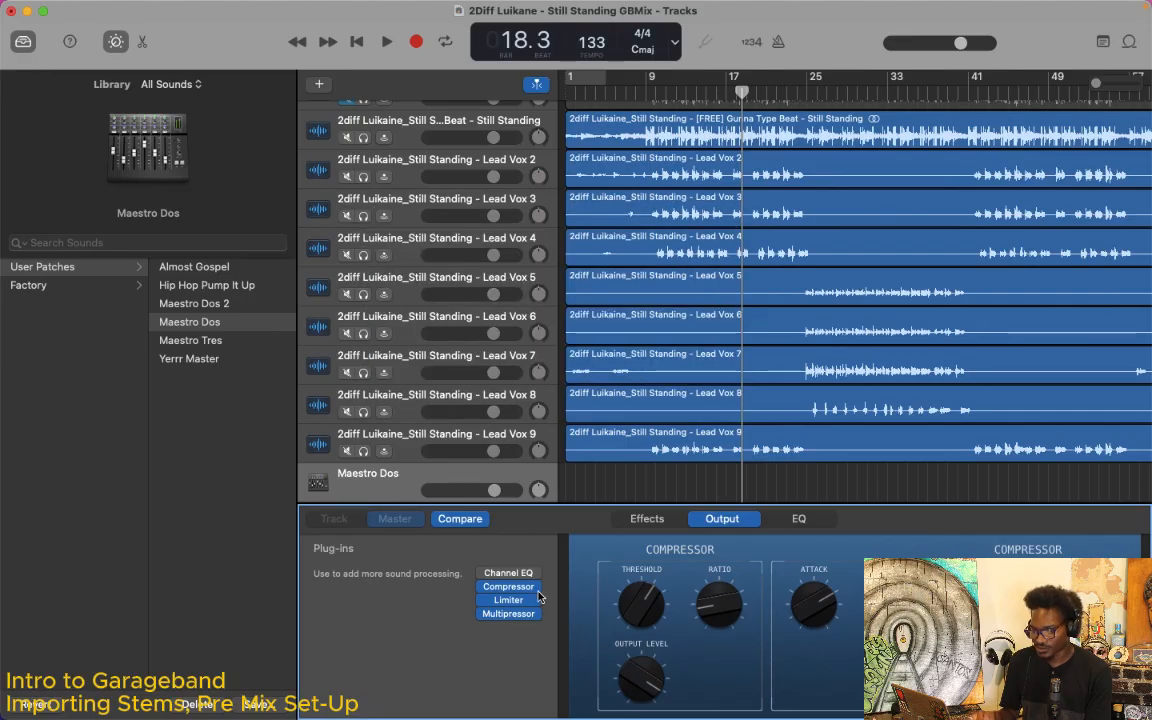
pyautogui.click(509, 601)
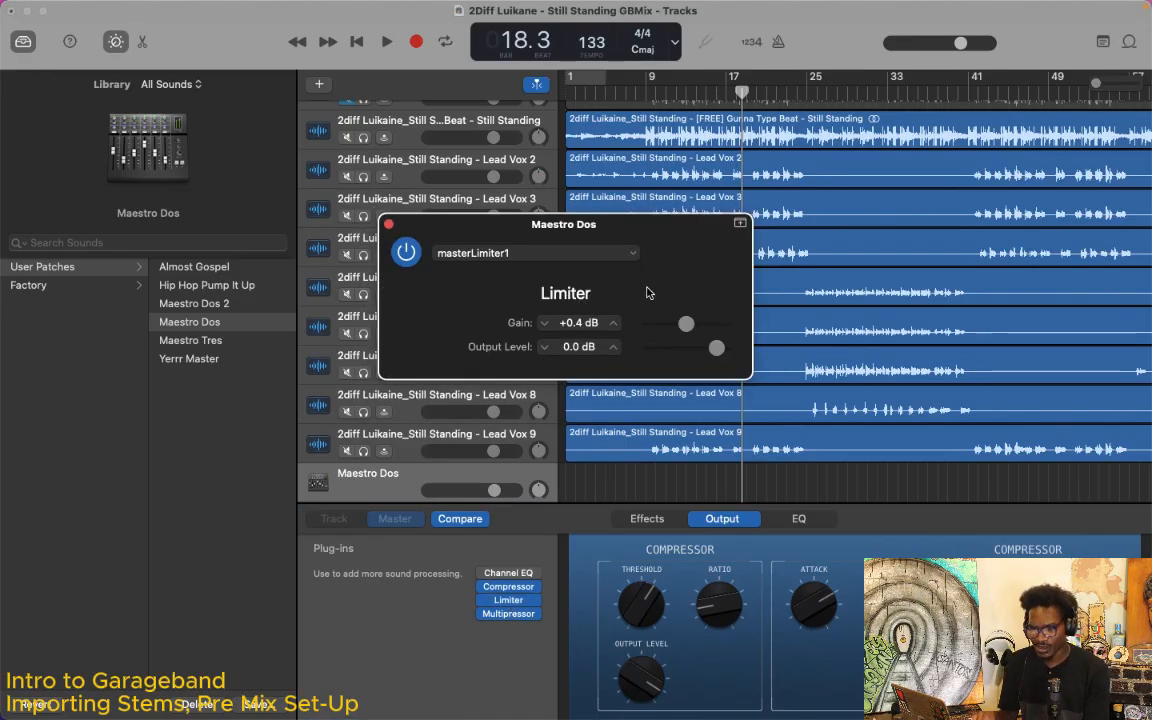
pyautogui.click(388, 225)
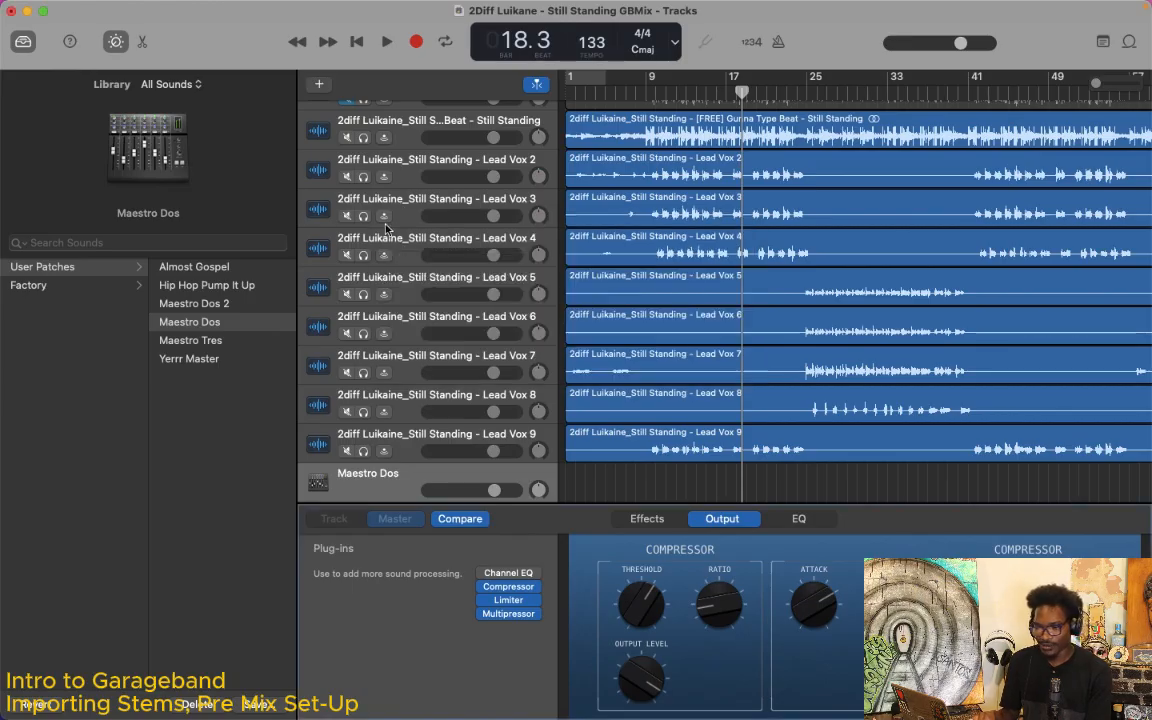
# Step: Examine the Multipressor plug-in of the Maestro Dos master patch and its factory presets, then close its window
pyautogui.click(510, 614)
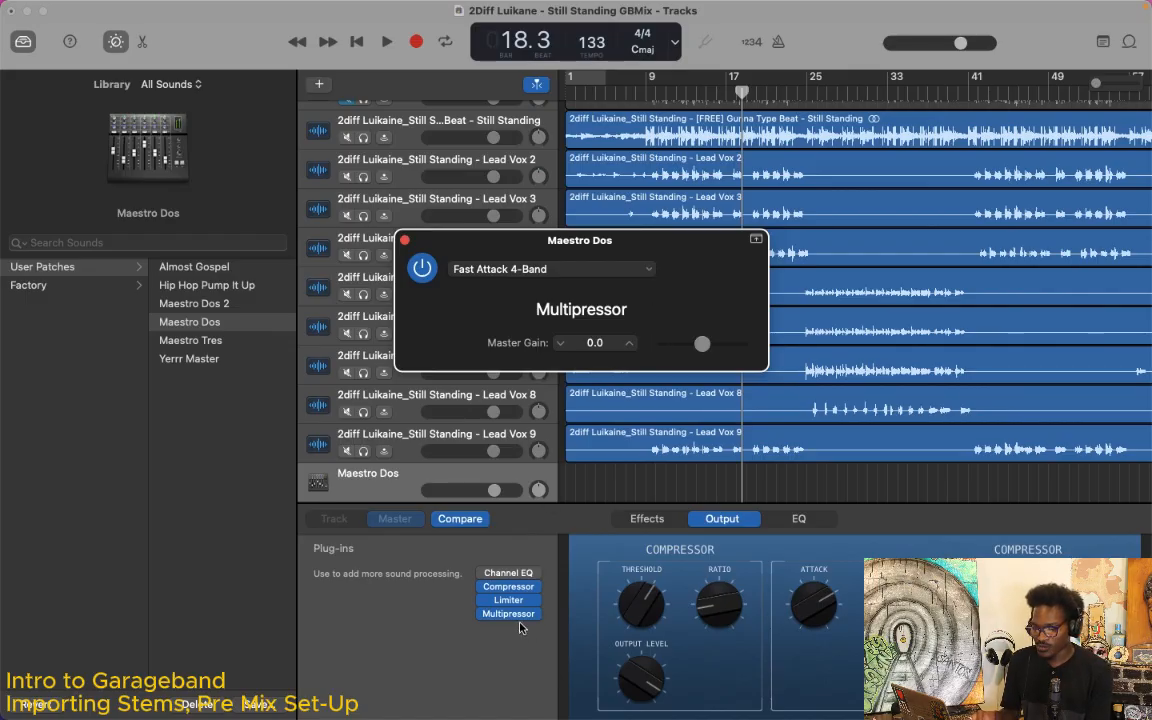
pyautogui.click(649, 268)
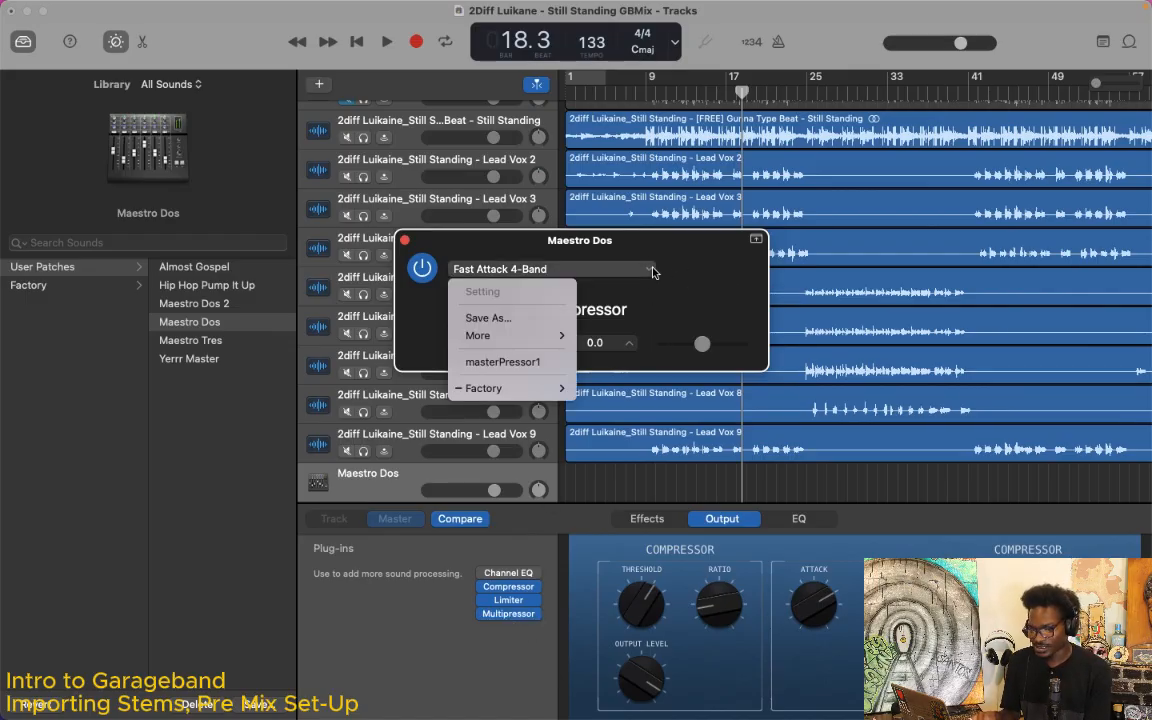
pyautogui.moveTo(548, 392)
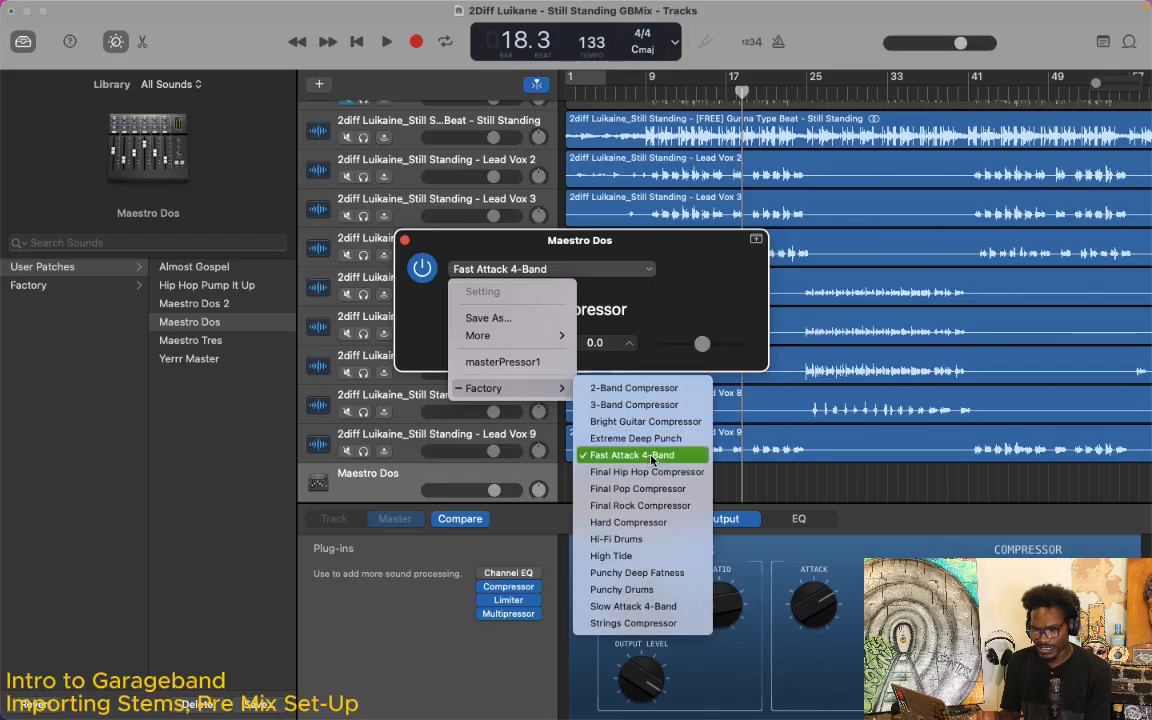
pyautogui.click(593, 281)
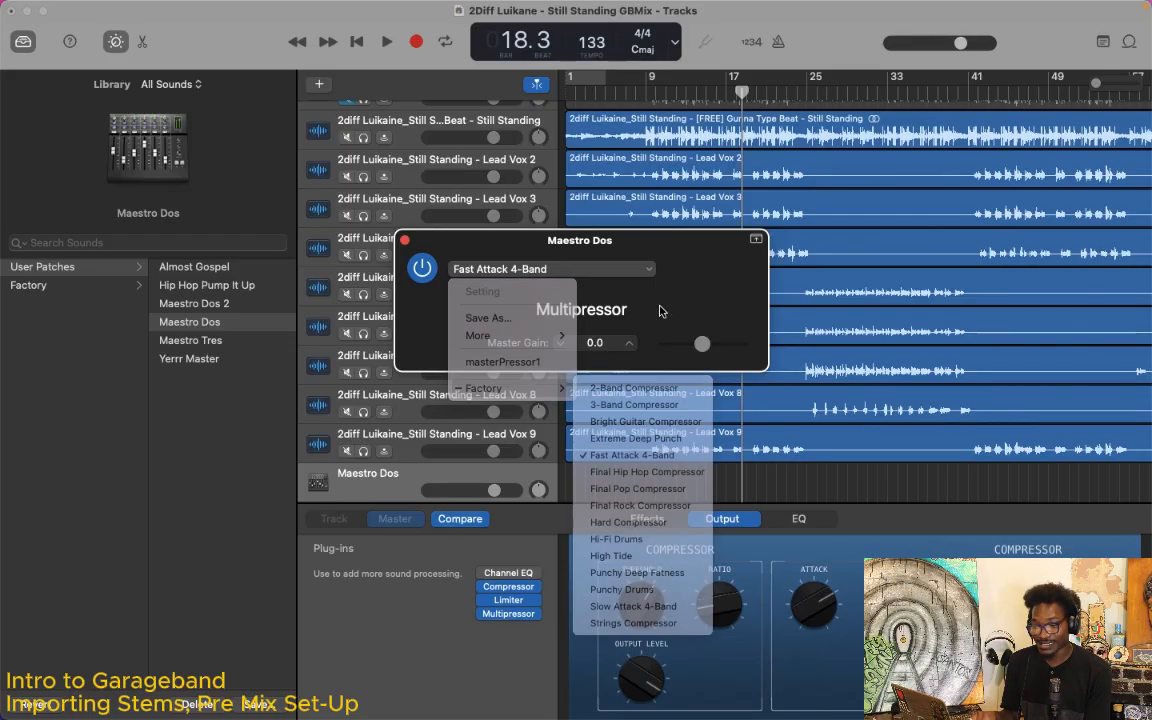
pyautogui.click(403, 240)
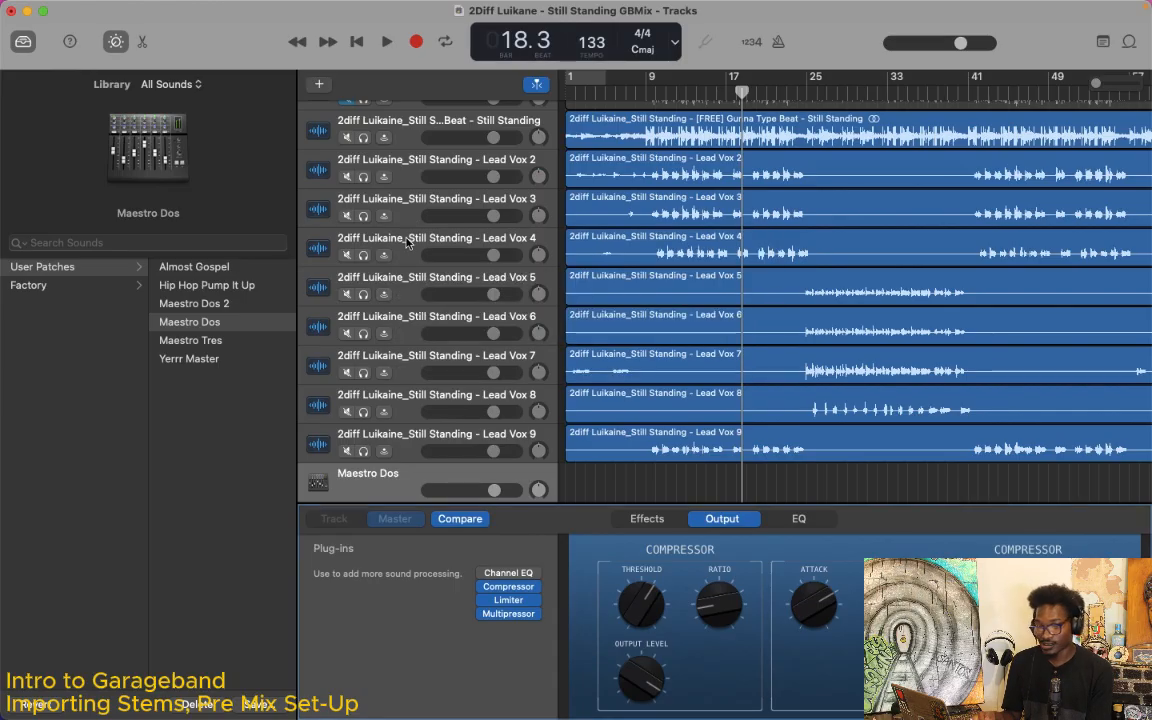
# Step: Hide the Smart Controls so the full track list has room
pyautogui.scroll(-1, 912, 226)
pyautogui.scroll(-3, 912, 226)
pyautogui.press('b')
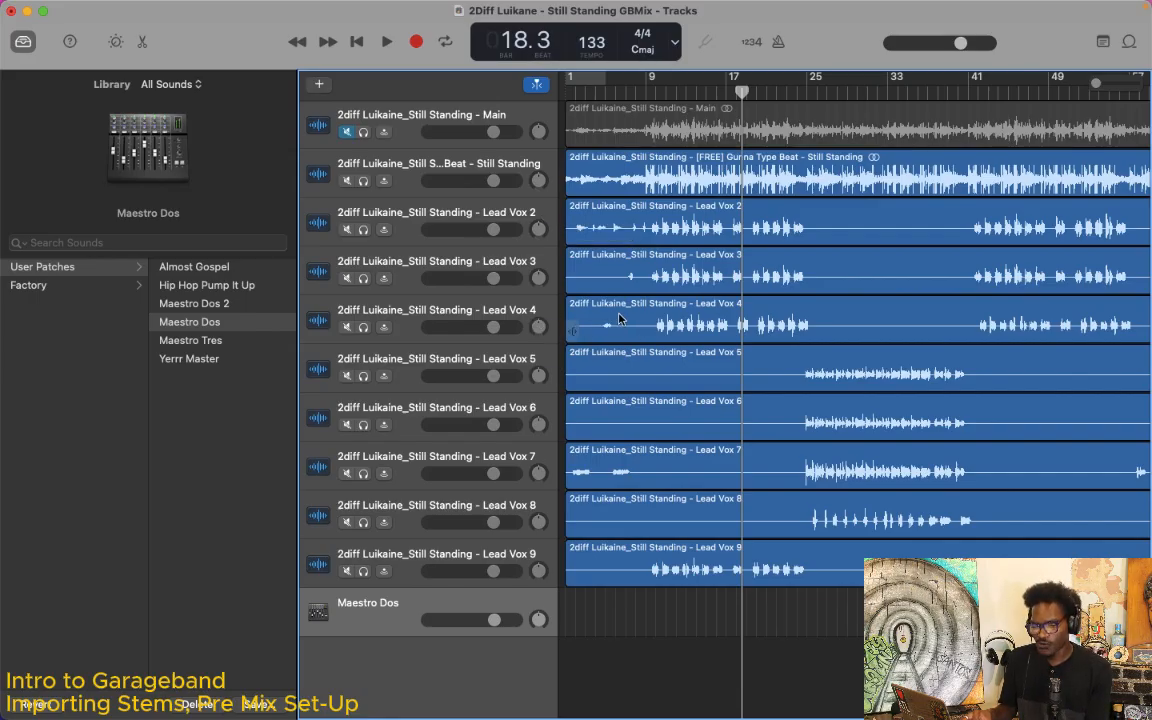
# Step: Move the Lead Vox 7 track up to sit directly above Lead Vox 5
pyautogui.click(521, 219)
pyautogui.click(463, 305)
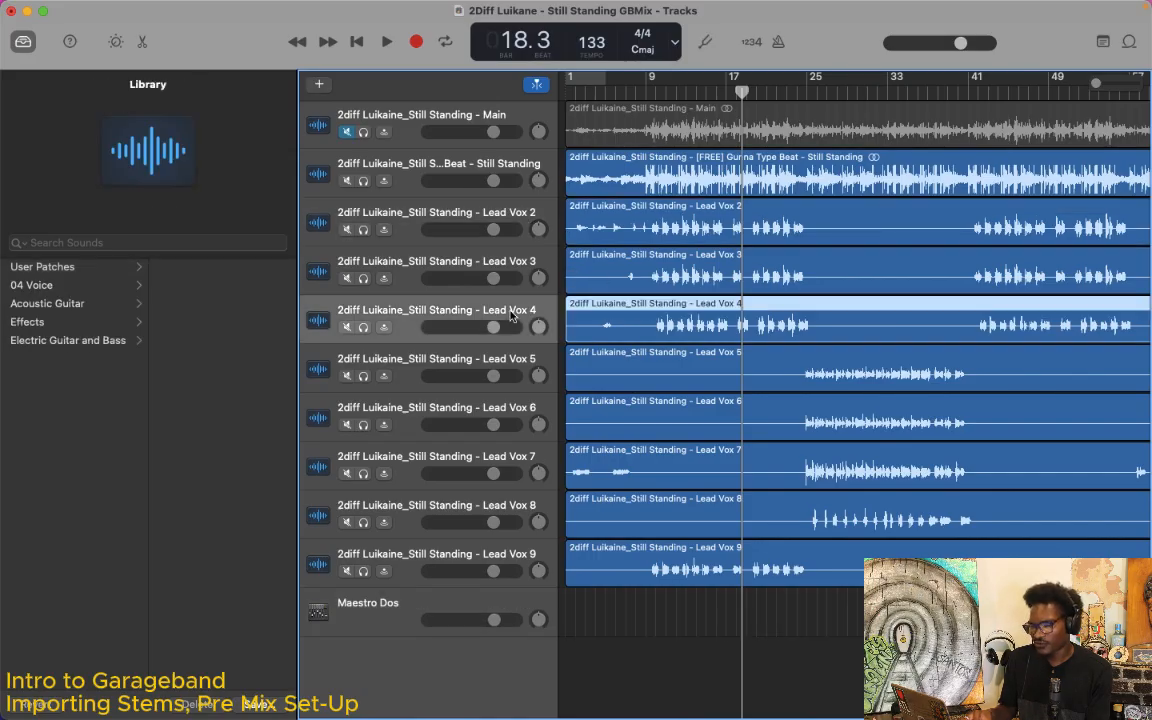
pyautogui.click(503, 366)
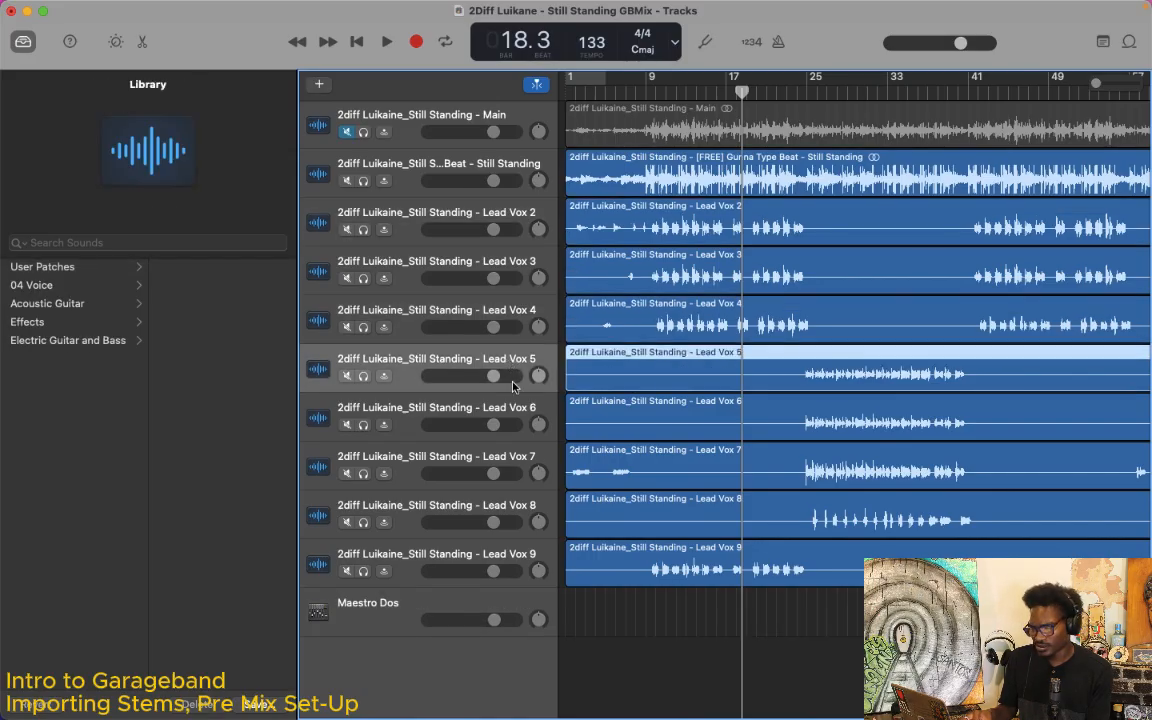
pyautogui.click(511, 462)
pyautogui.doubleClick(511, 458)
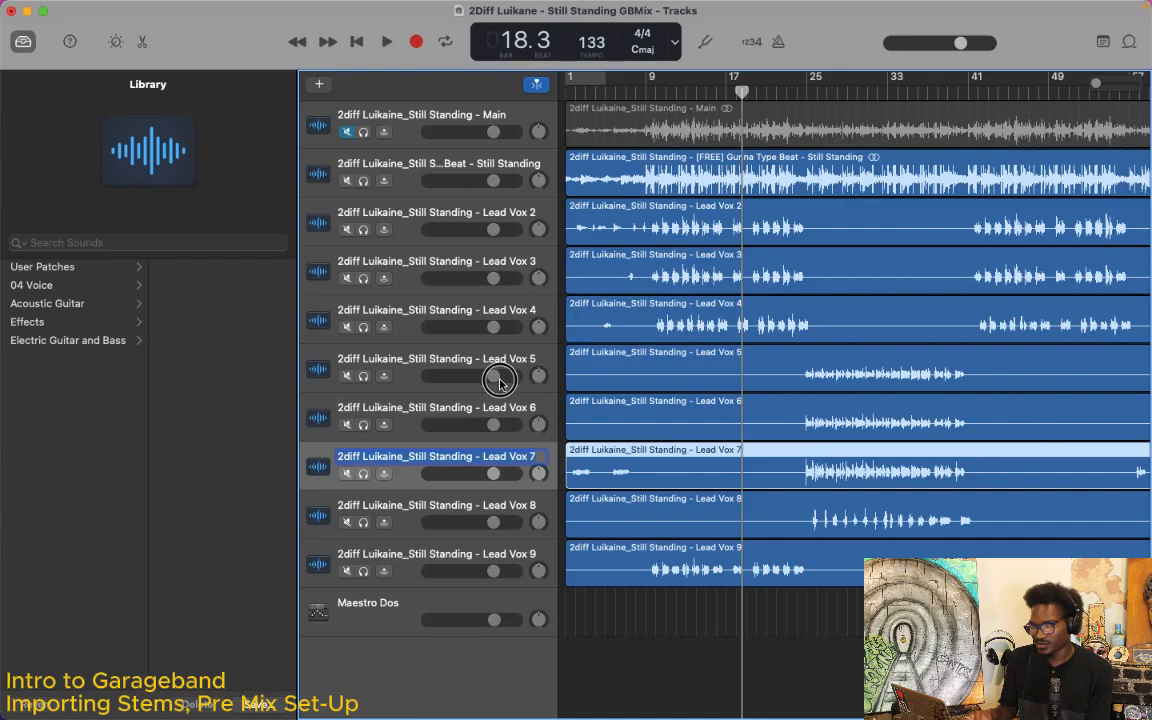
pyautogui.click(610, 635)
pyautogui.click(418, 455)
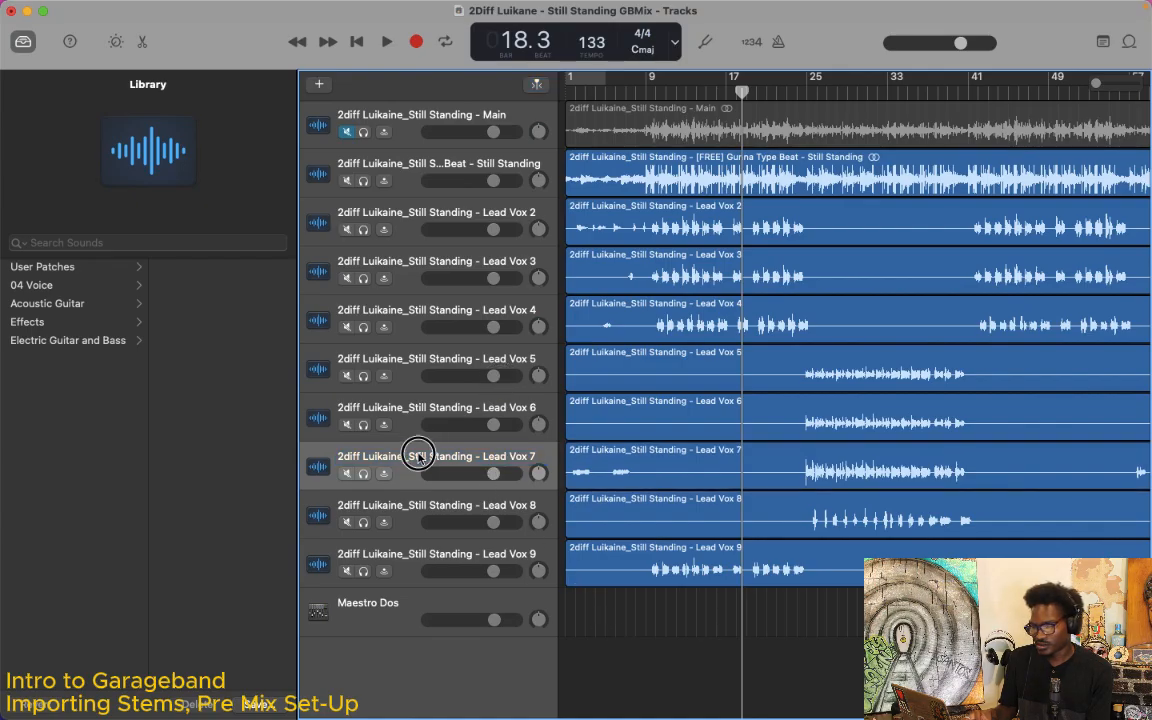
pyautogui.moveTo(400, 461); pyautogui.dragTo(390, 368)
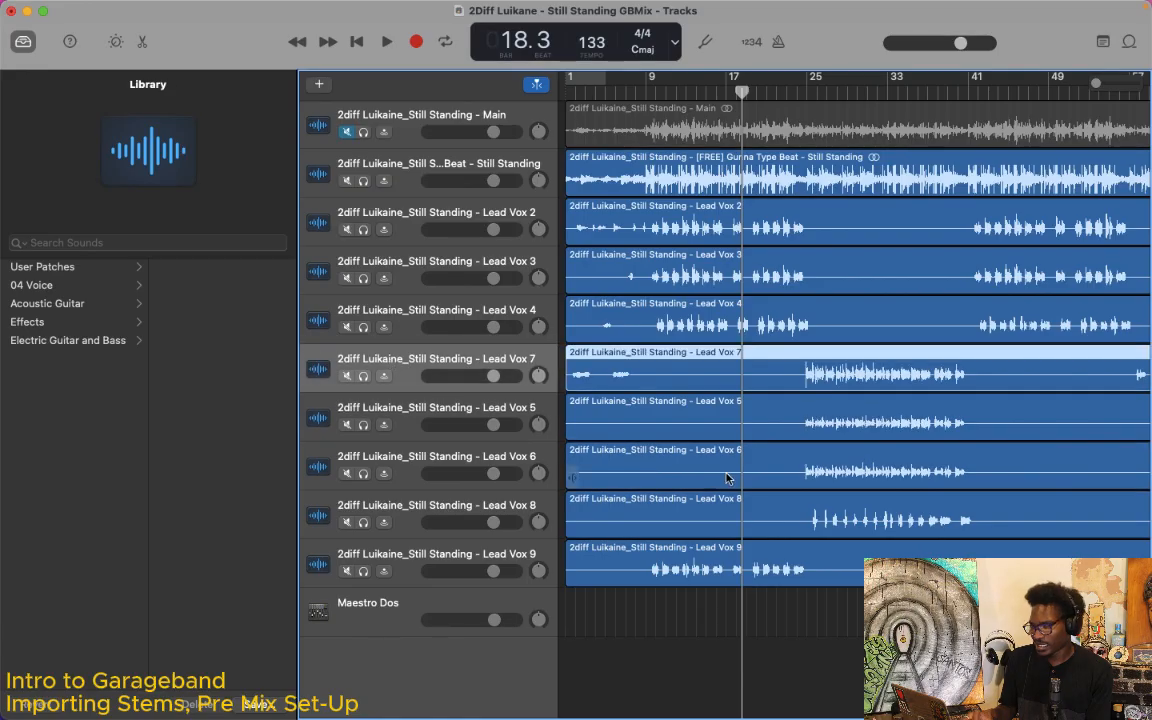
# Step: Split the Lead Vox 7 region at bar 24 and trim the end of its first part back to about bar 9
pyautogui.click(796, 95)
pyautogui.moveTo(796, 95); pyautogui.dragTo(817, 107)
pyautogui.click(797, 93)
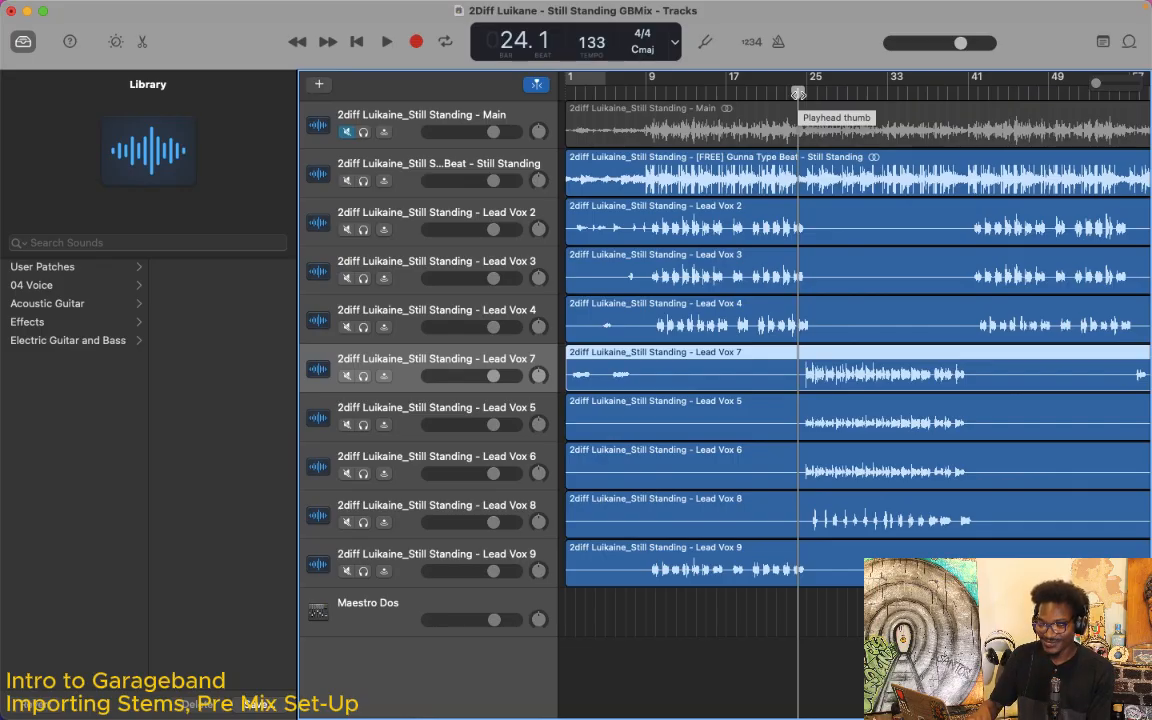
pyautogui.press('super+t')
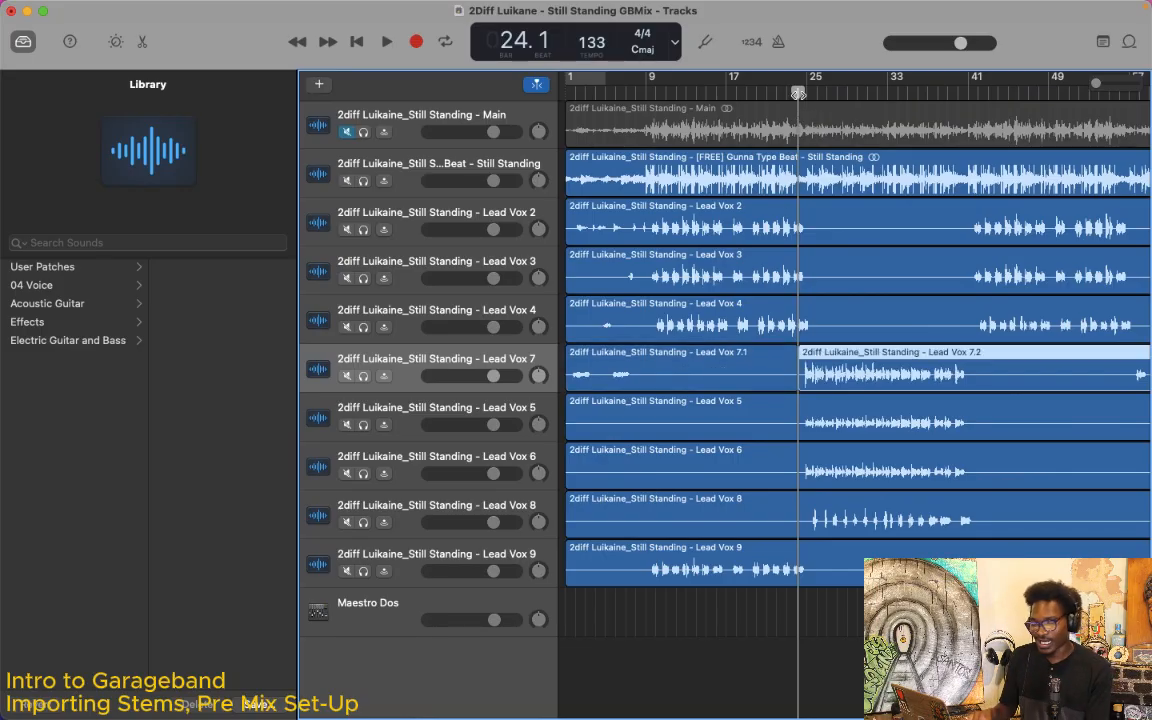
pyautogui.click(789, 386)
pyautogui.moveTo(789, 386); pyautogui.dragTo(637, 386)
pyautogui.click(835, 427)
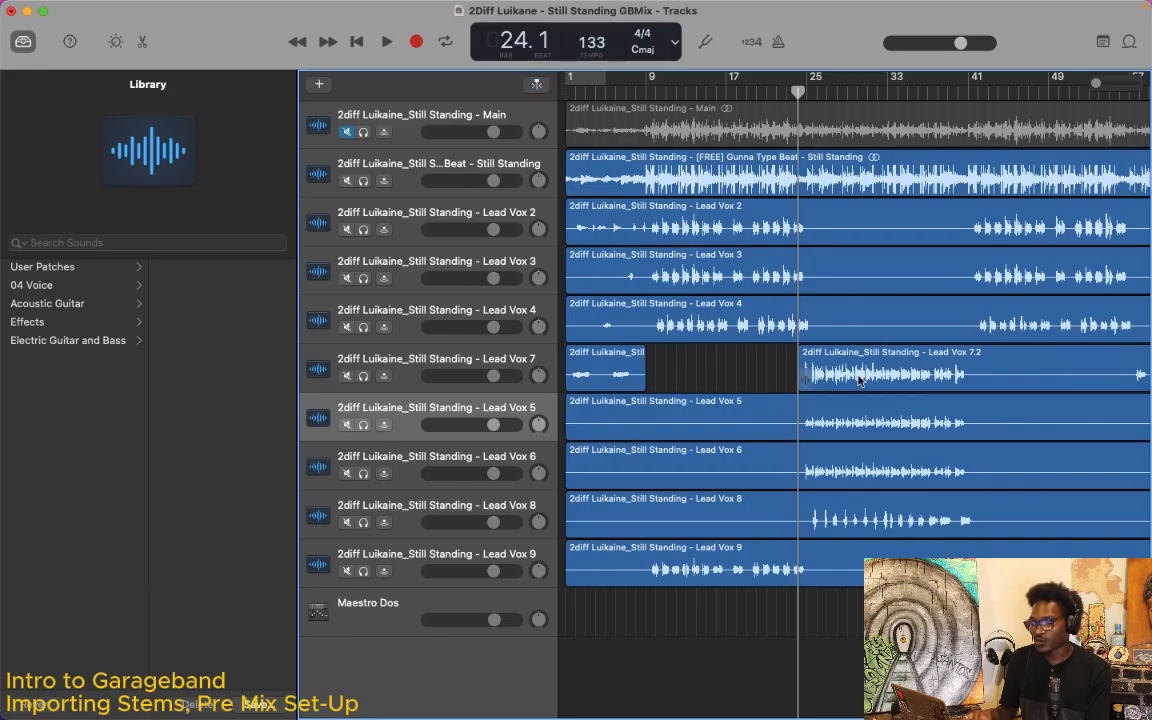
pyautogui.click(853, 380)
# Step: Split the Lead Vox 2 region at bar 25 and trim the start of its second part to bar 41
pyautogui.click(972, 224)
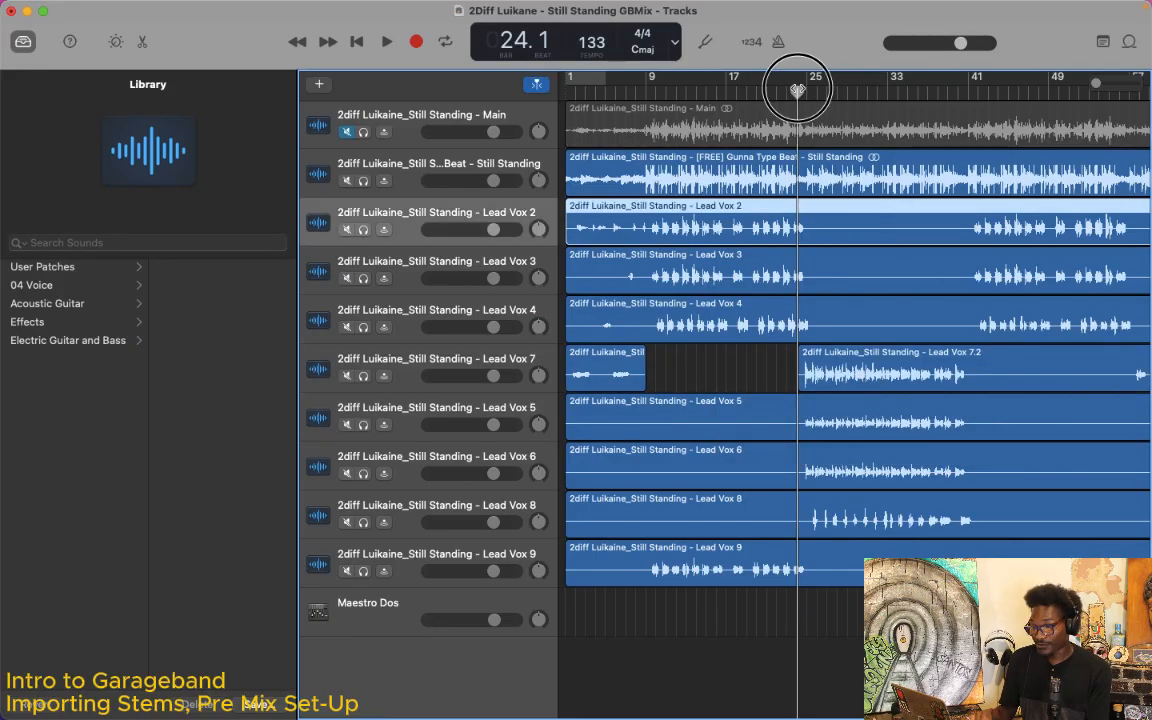
pyautogui.moveTo(797, 91); pyautogui.dragTo(807, 93)
pyautogui.press('super+t')
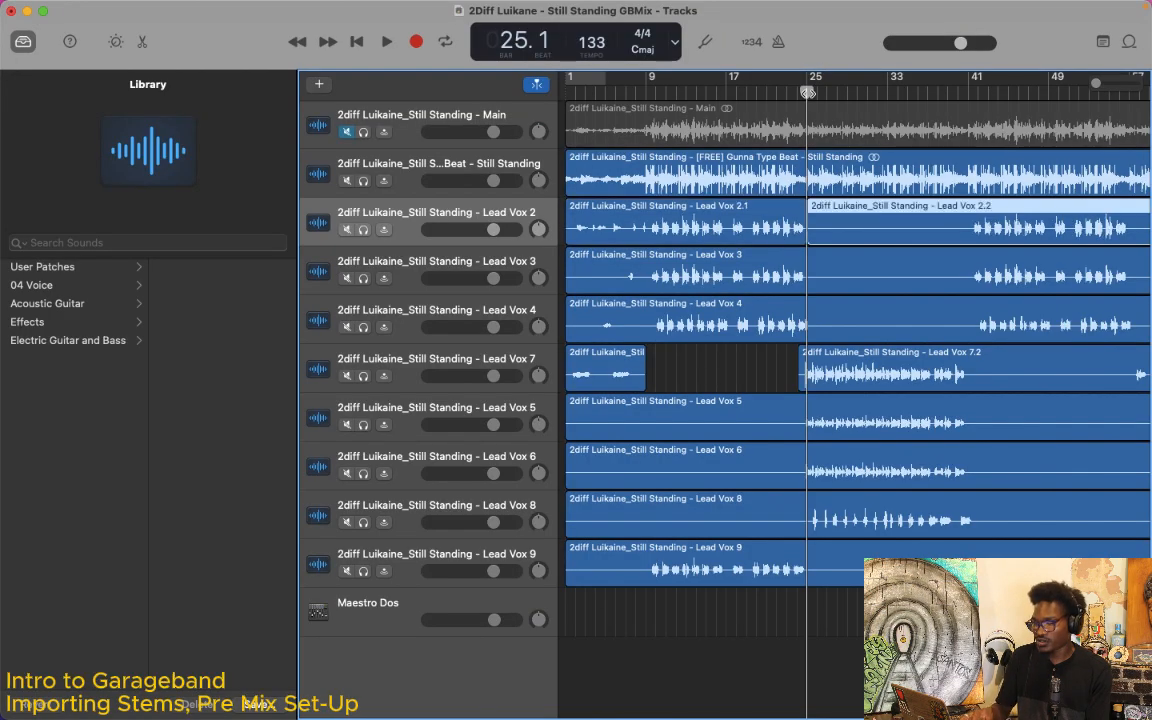
pyautogui.moveTo(804, 233); pyautogui.dragTo(970, 250)
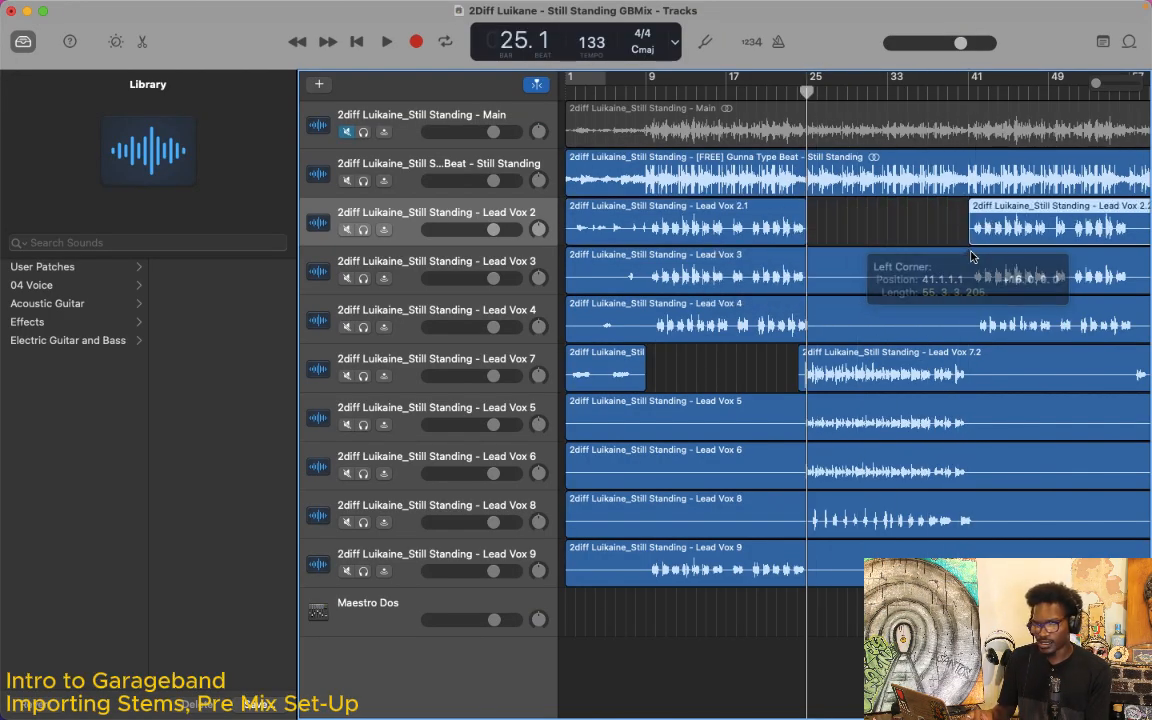
# Step: Move the Lead Vox 9 track up to sit directly below Lead Vox 4
pyautogui.hscroll(3, 876, 481)
pyautogui.hscroll(-3, 876, 481)
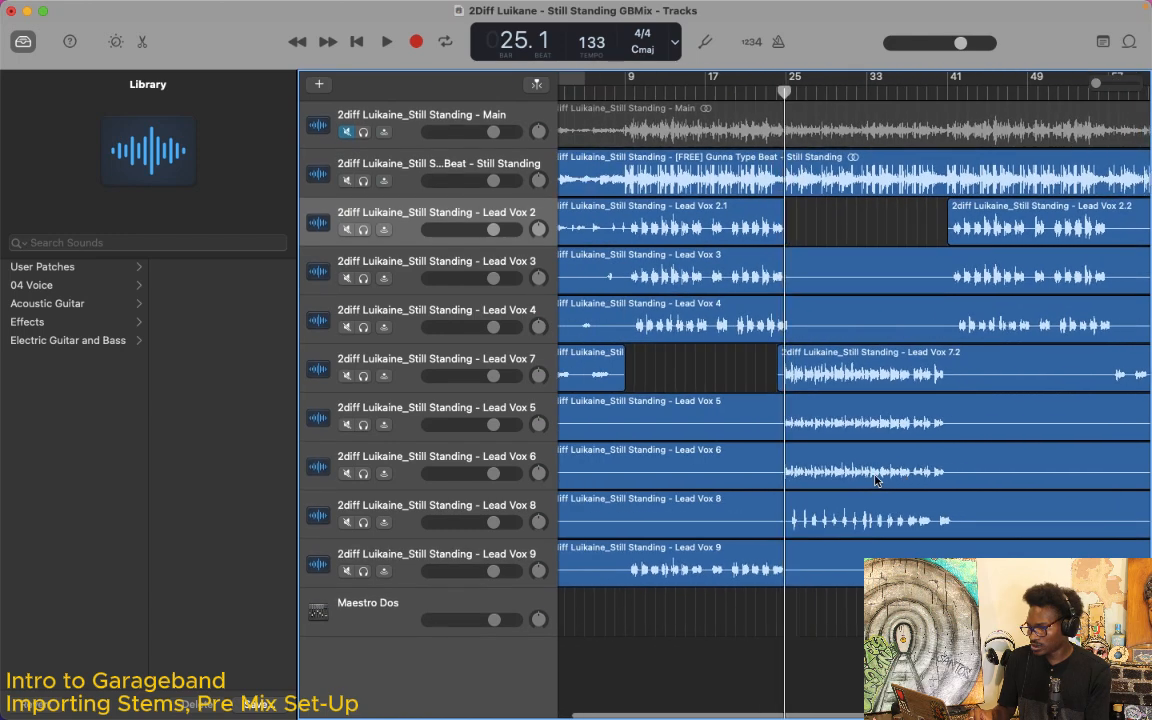
pyautogui.hscroll(4, 849, 556)
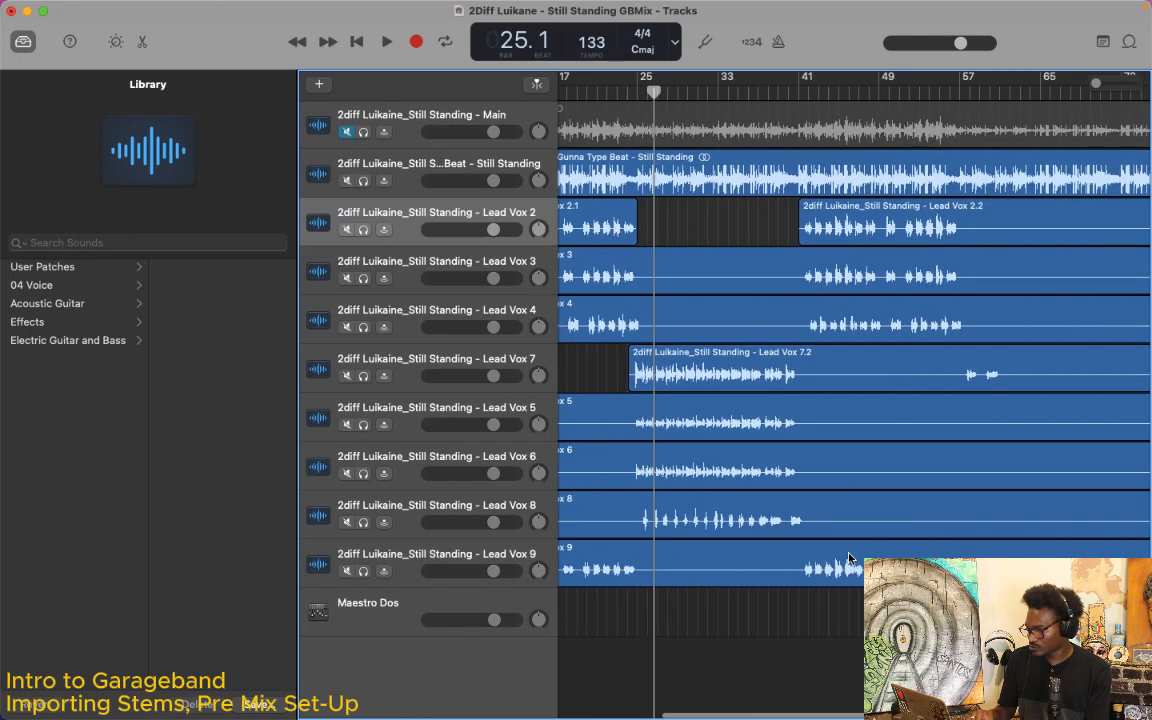
pyautogui.hscroll(-5, 849, 557)
pyautogui.hscroll(1, 849, 557)
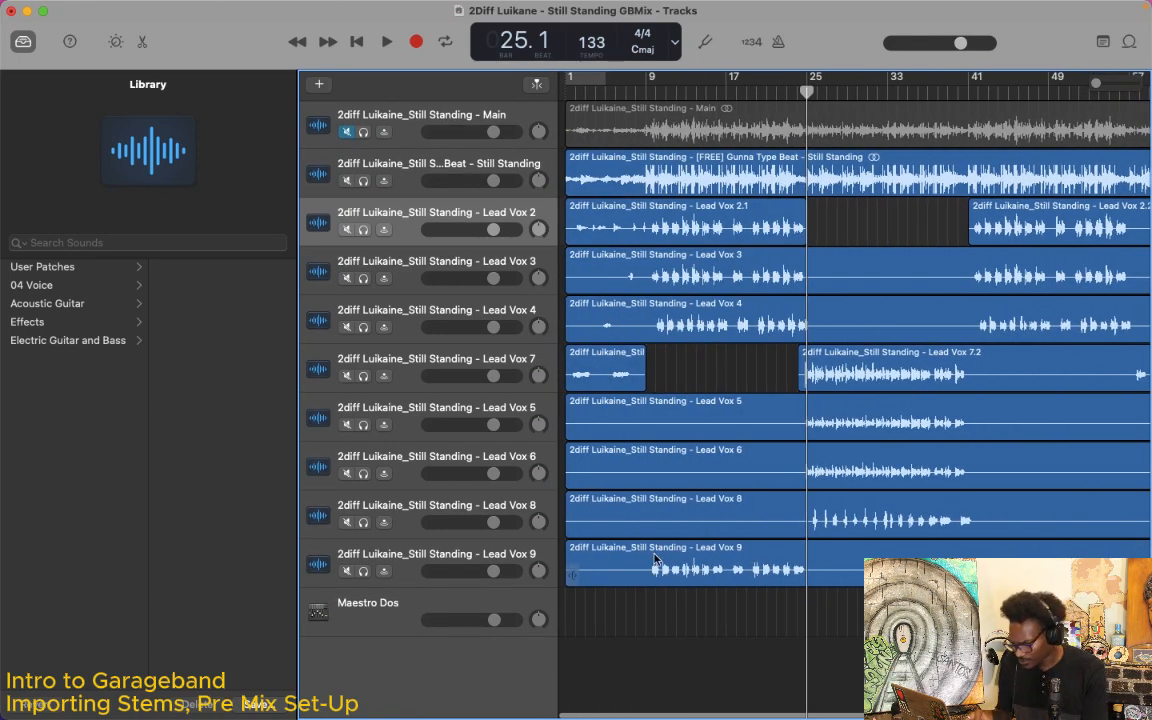
pyautogui.moveTo(420, 560); pyautogui.dragTo(413, 330)
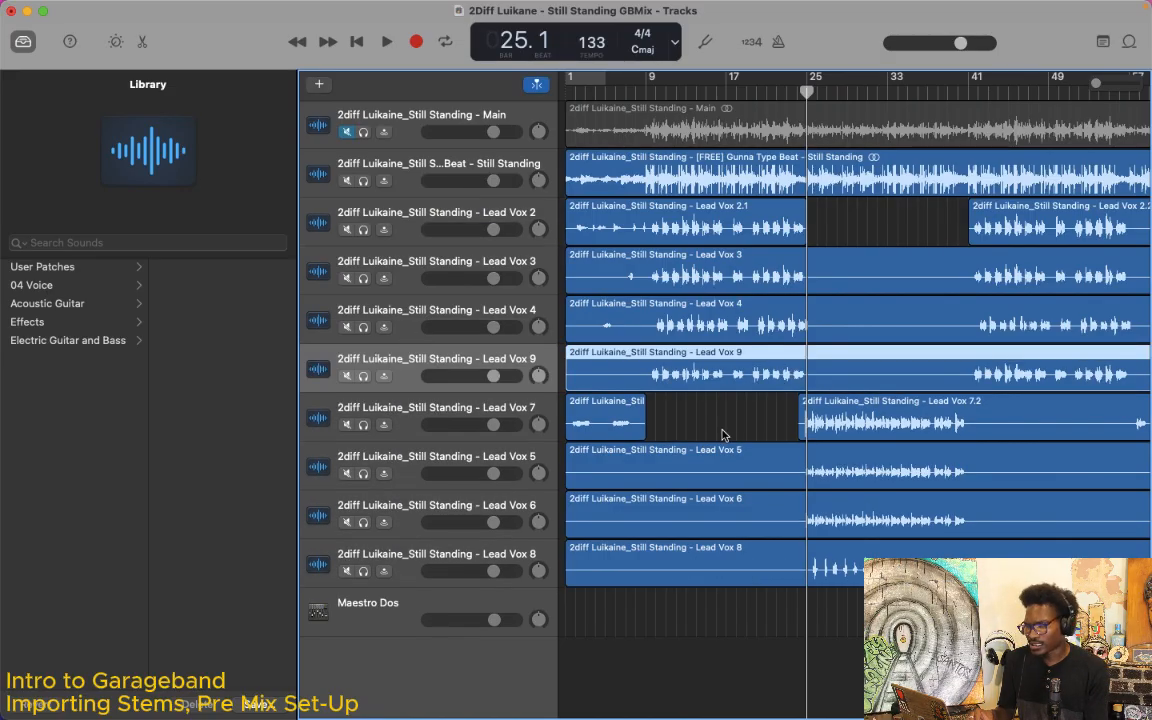
# Step: Move the Lead Vox 4 track down one place, below Lead Vox 9
pyautogui.hscroll(5, 724, 435)
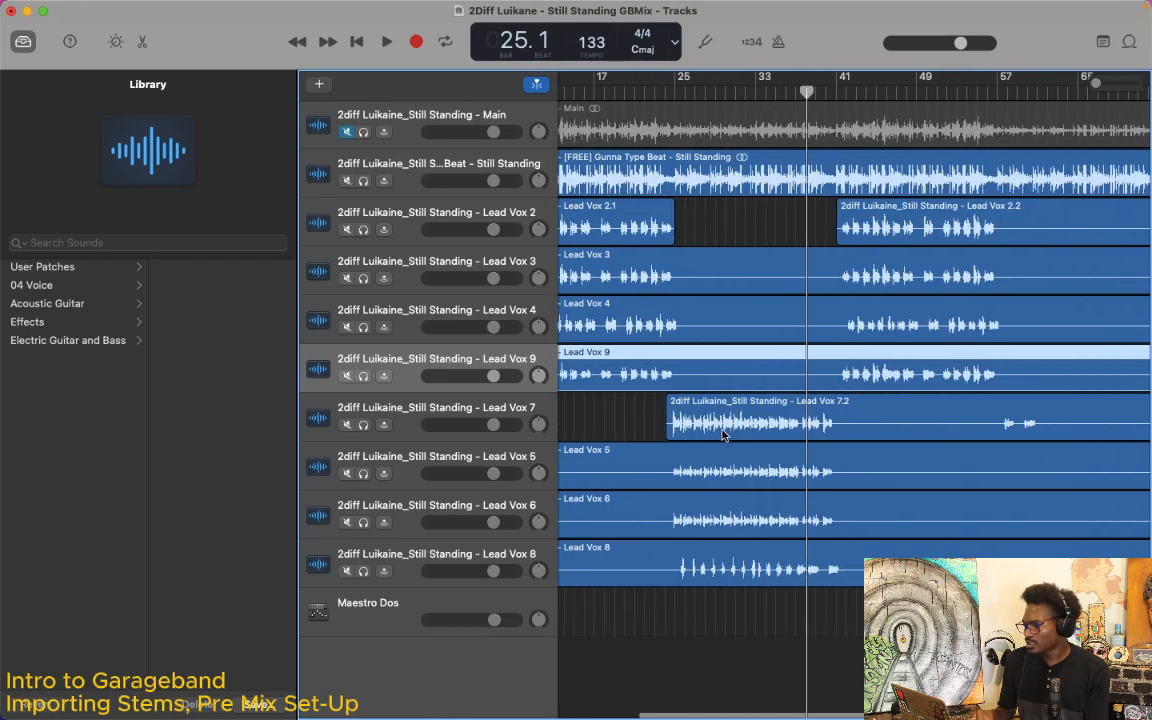
pyautogui.hscroll(-5, 724, 435)
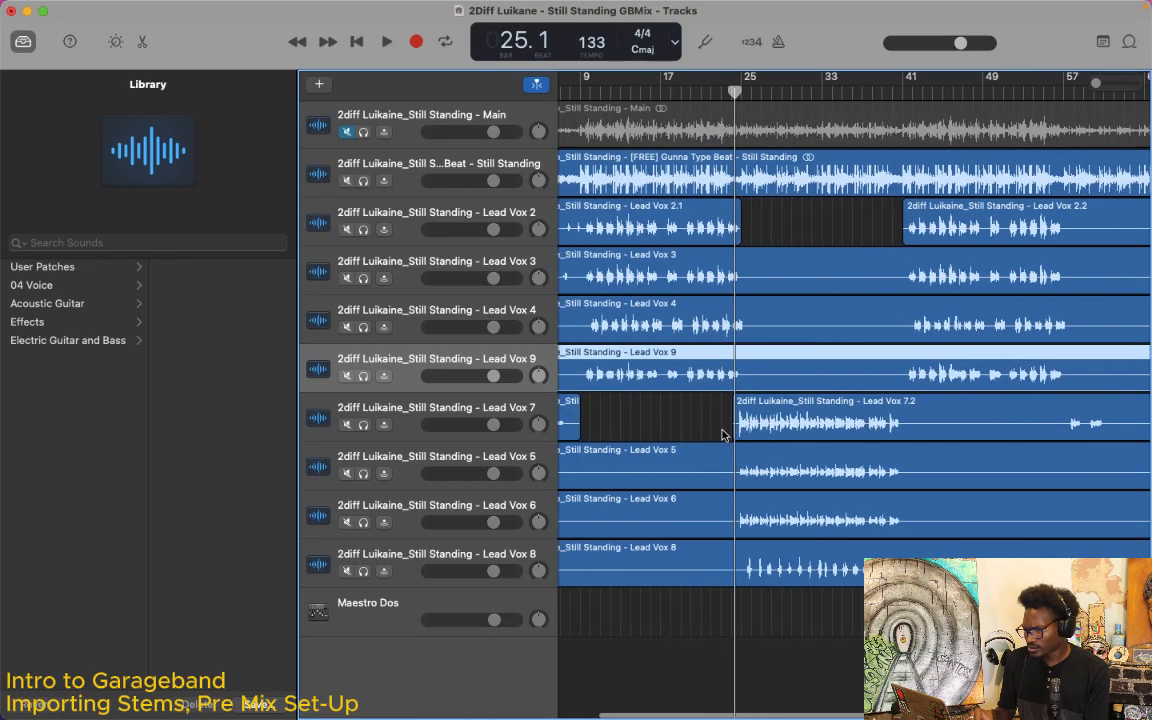
pyautogui.moveTo(502, 302); pyautogui.dragTo(496, 378)
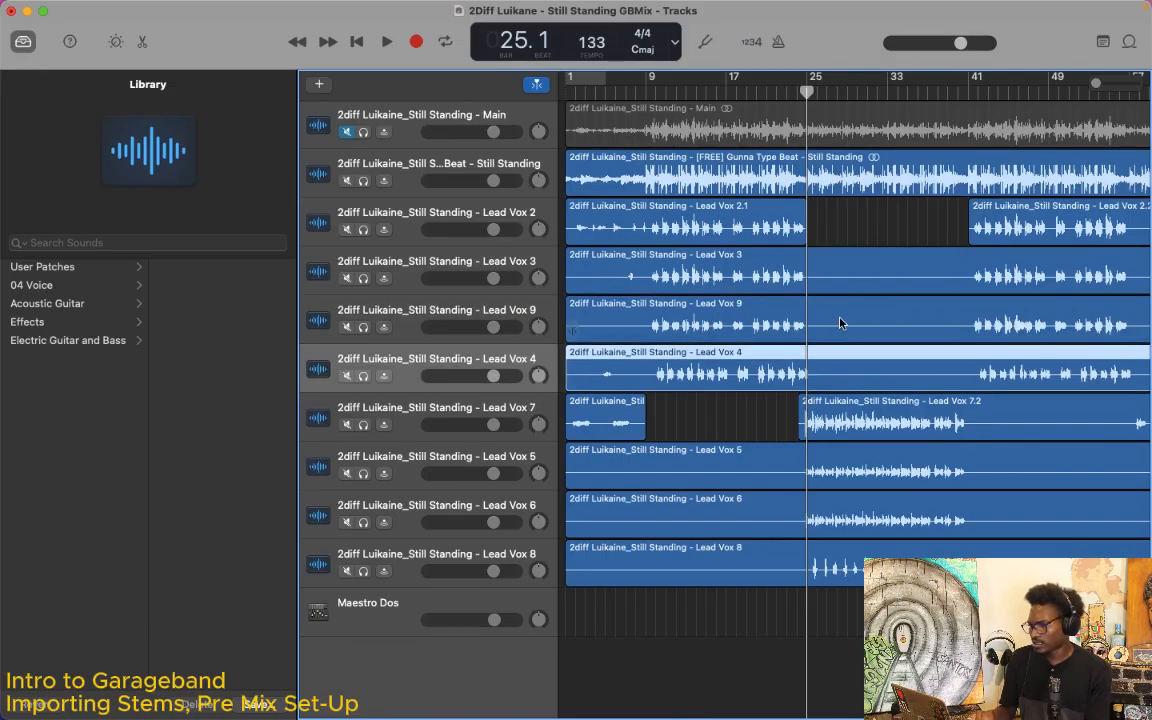
# Step: Toggle the Smart Controls on and off and hide the Library to widen the tracks area
pyautogui.hscroll(2, 859, 336)
pyautogui.hscroll(2, 859, 336)
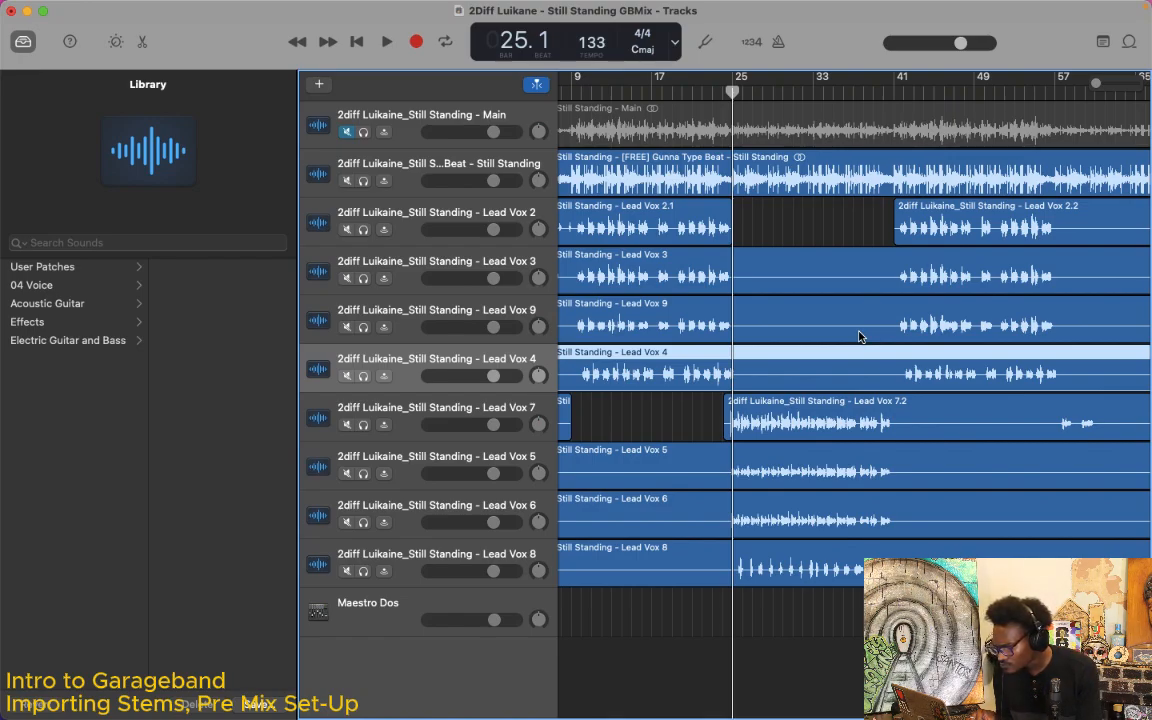
pyautogui.hscroll(-2, 859, 336)
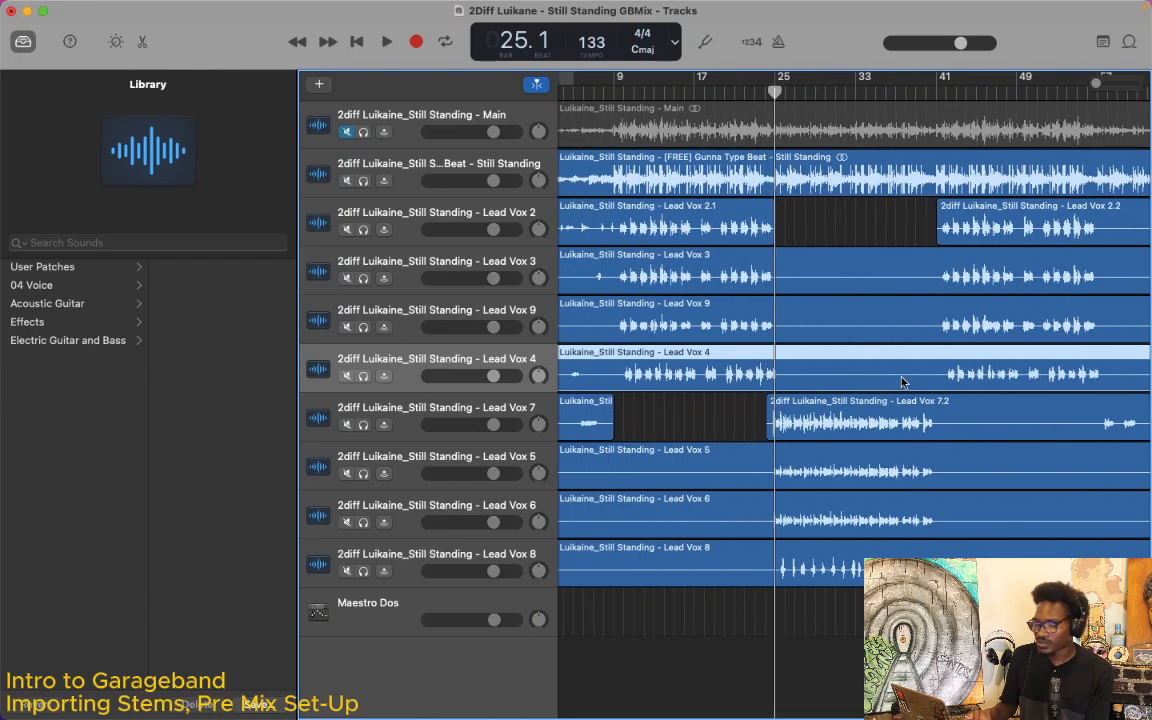
pyautogui.press('b')
pyautogui.press('b')
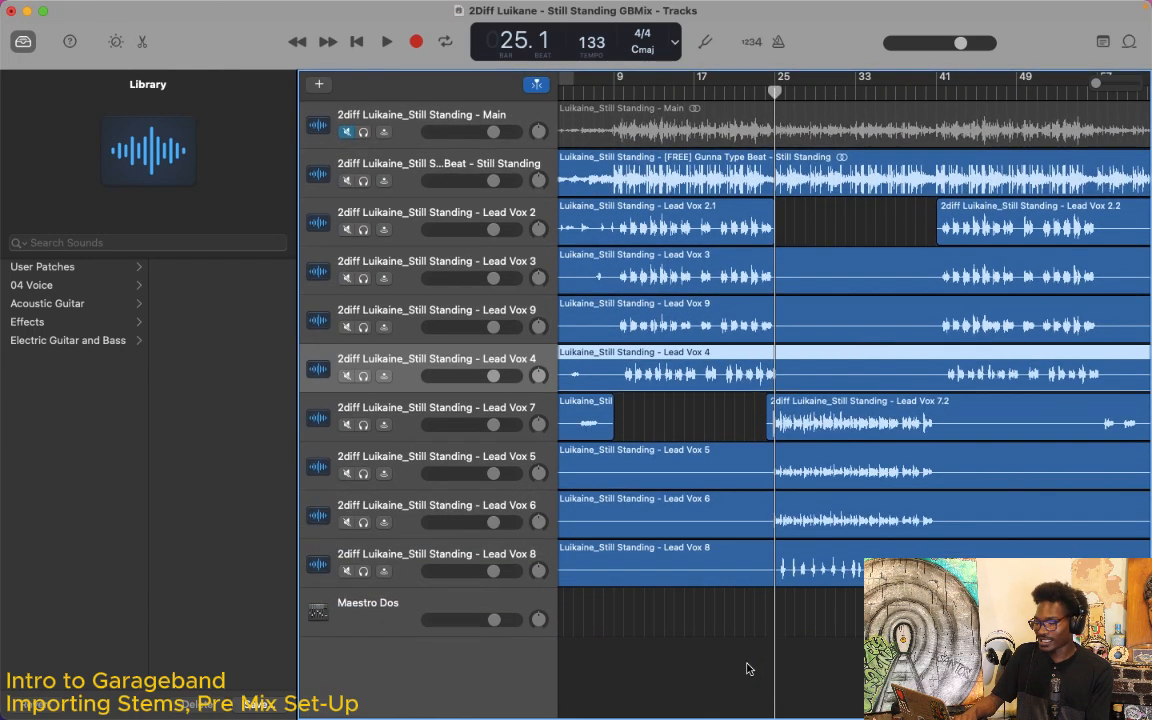
pyautogui.press('y')
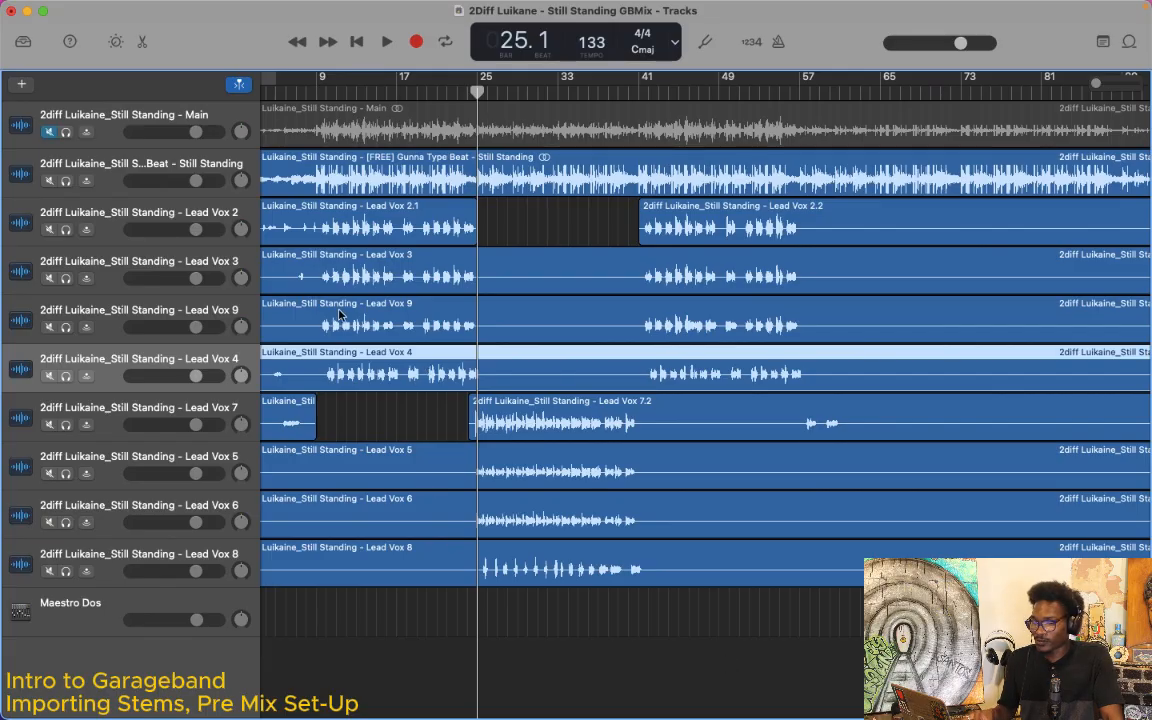
# Step: Select the Lead Vox 2 track, toggle solo on and off for Lead Vox 3, and toggle solo and mute on and off for Lead Vox 7
pyautogui.click(185, 207)
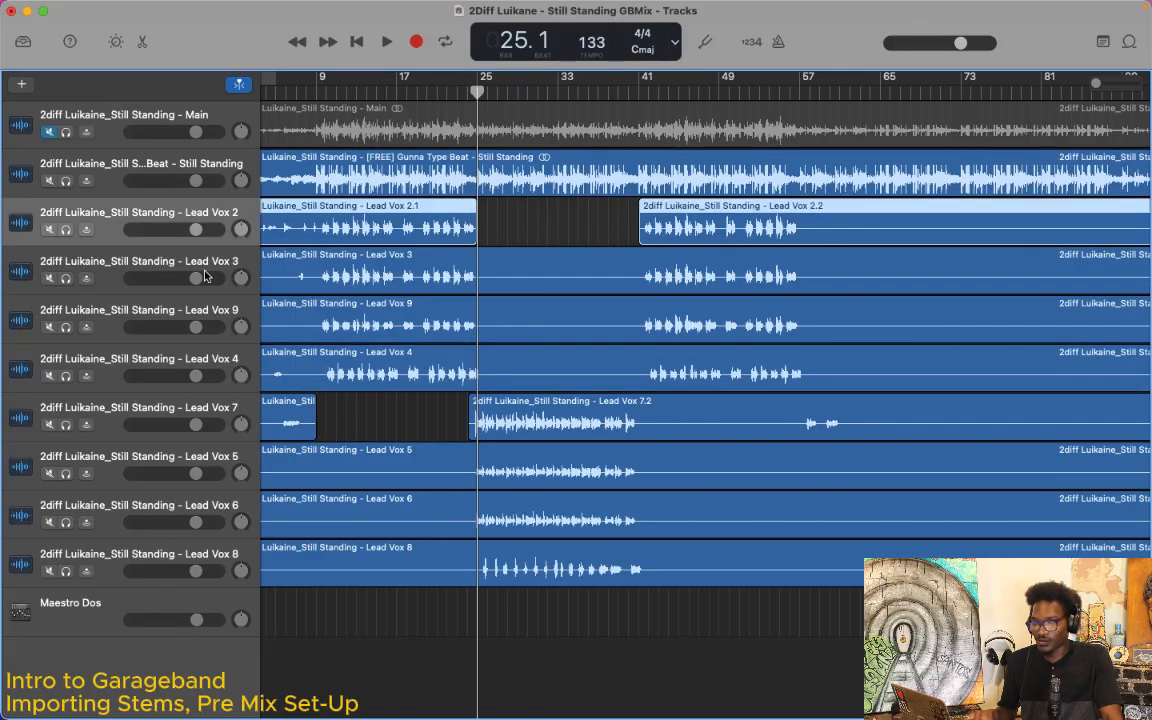
pyautogui.click(65, 278)
pyautogui.click(63, 278)
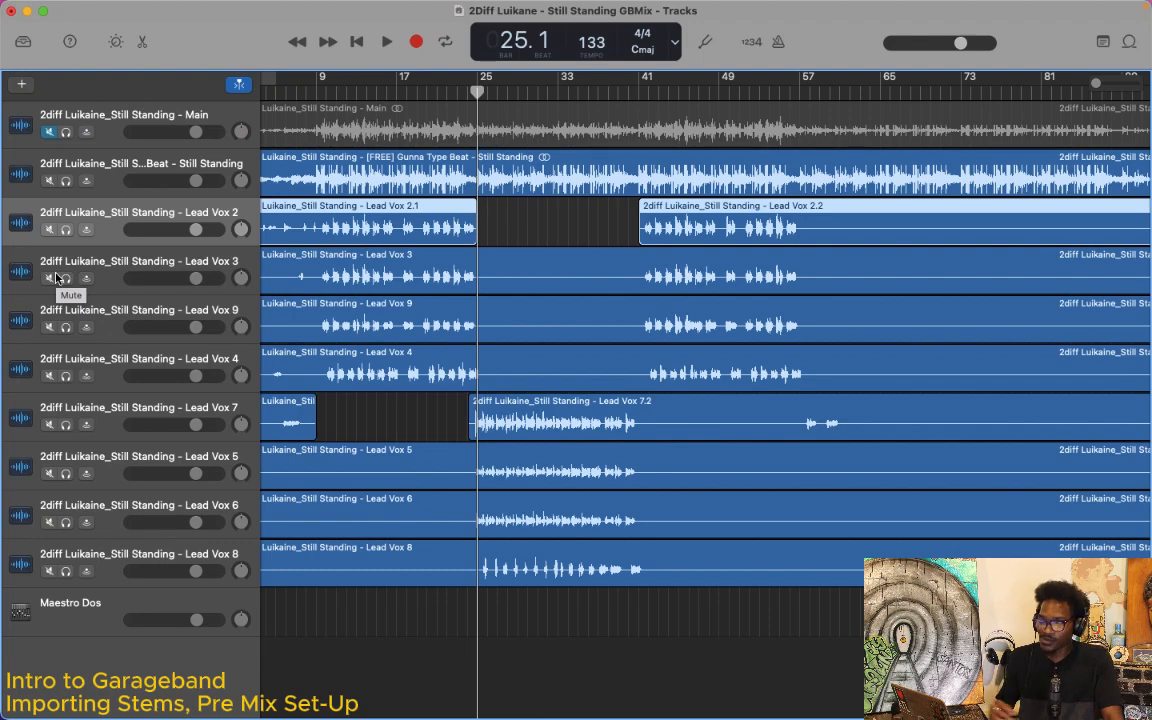
pyautogui.click(66, 425)
pyautogui.click(66, 425)
pyautogui.click(49, 426)
pyautogui.click(49, 426)
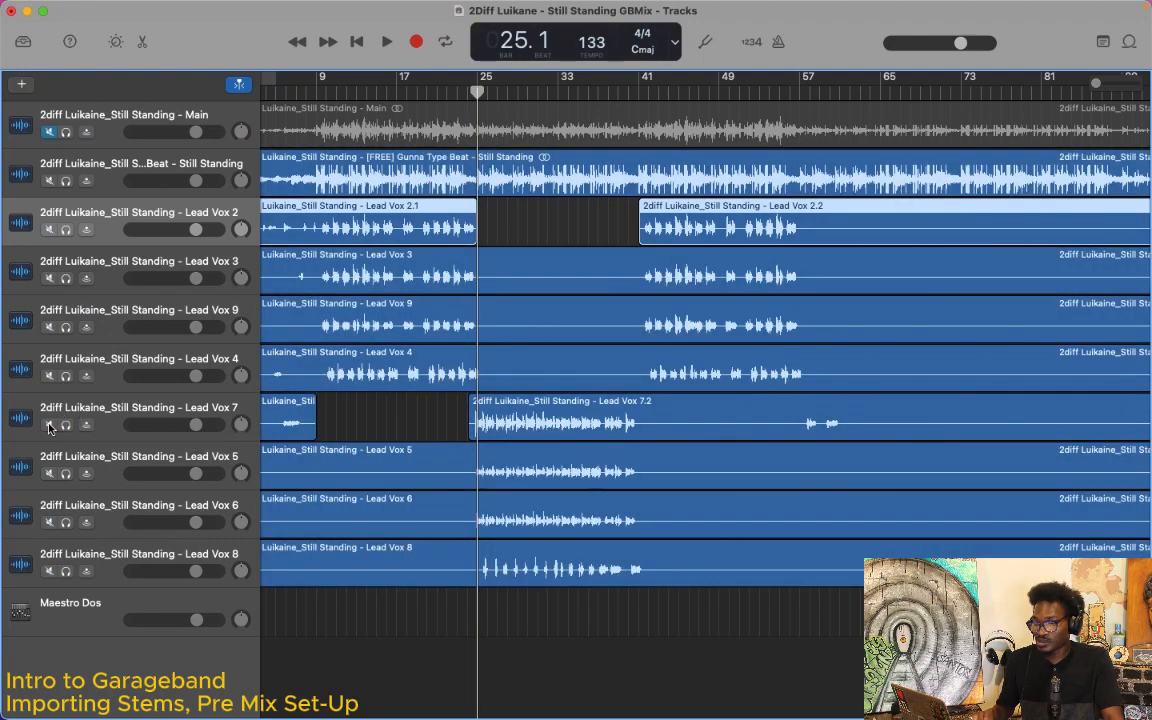
# Step: Mute the Lead Vox 3, 9, 4, 5, 6 and 8 tracks, leaving Lead Vox 2 and 7 unmuted
pyautogui.click(49, 278)
pyautogui.click(49, 327)
pyautogui.click(49, 375)
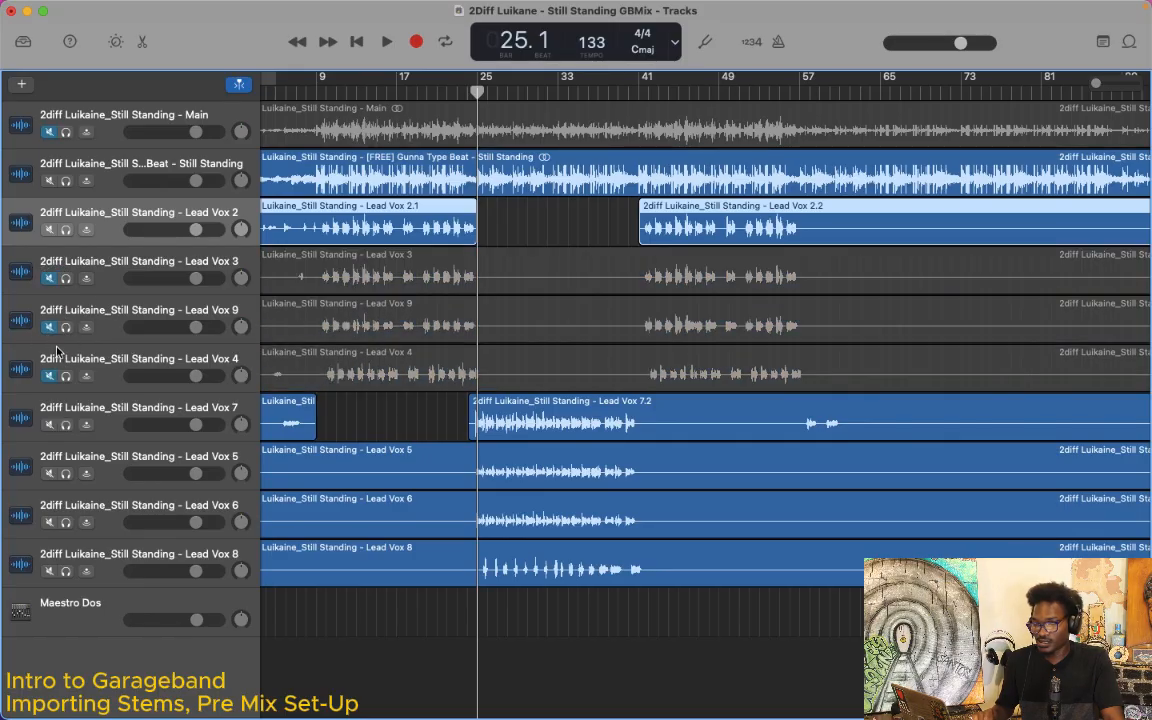
pyautogui.click(49, 473)
pyautogui.click(49, 522)
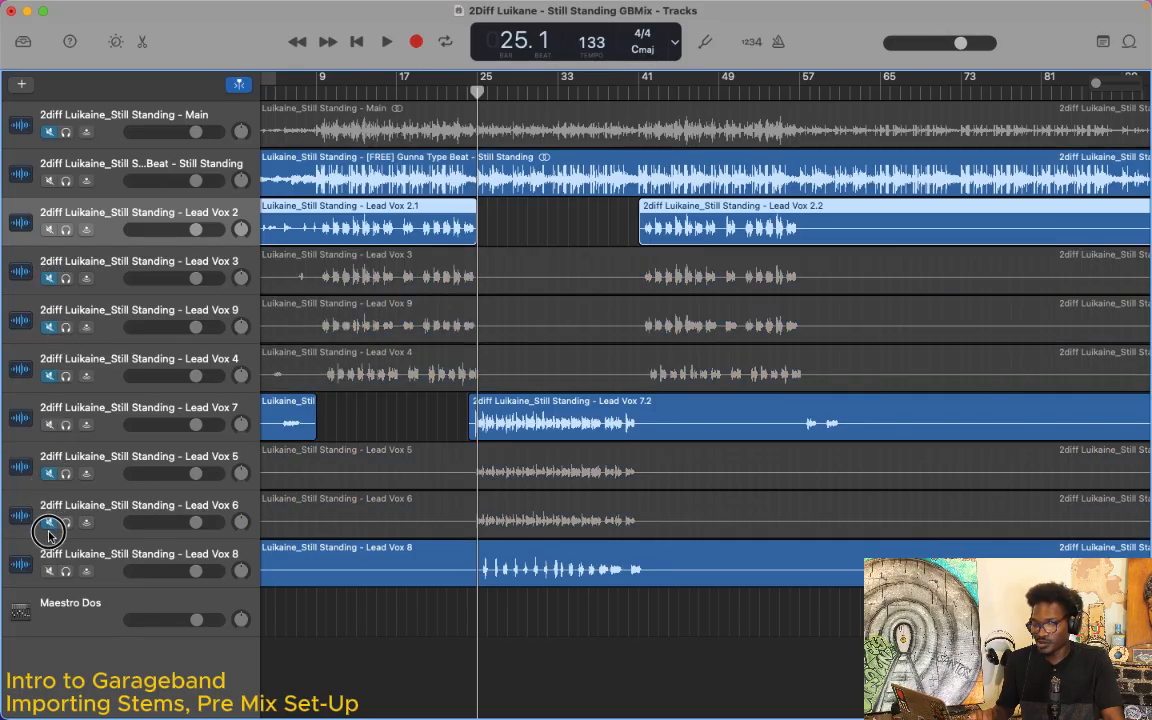
pyautogui.click(49, 571)
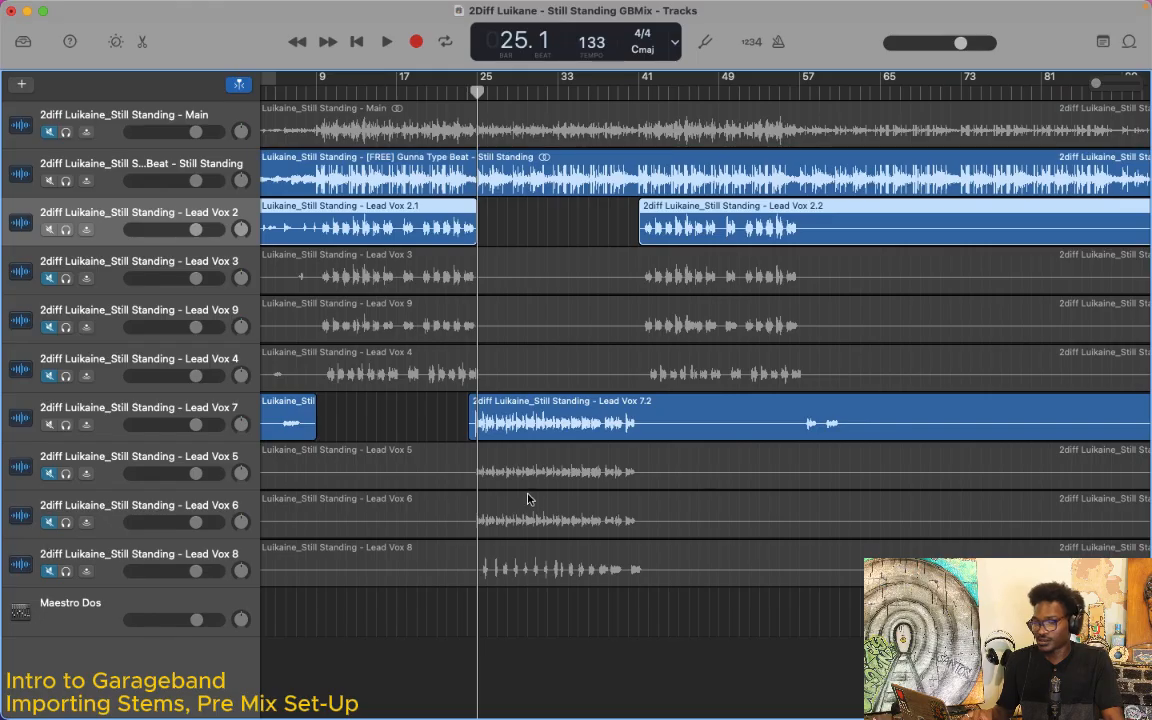
pyautogui.hscroll(3, 580, 430)
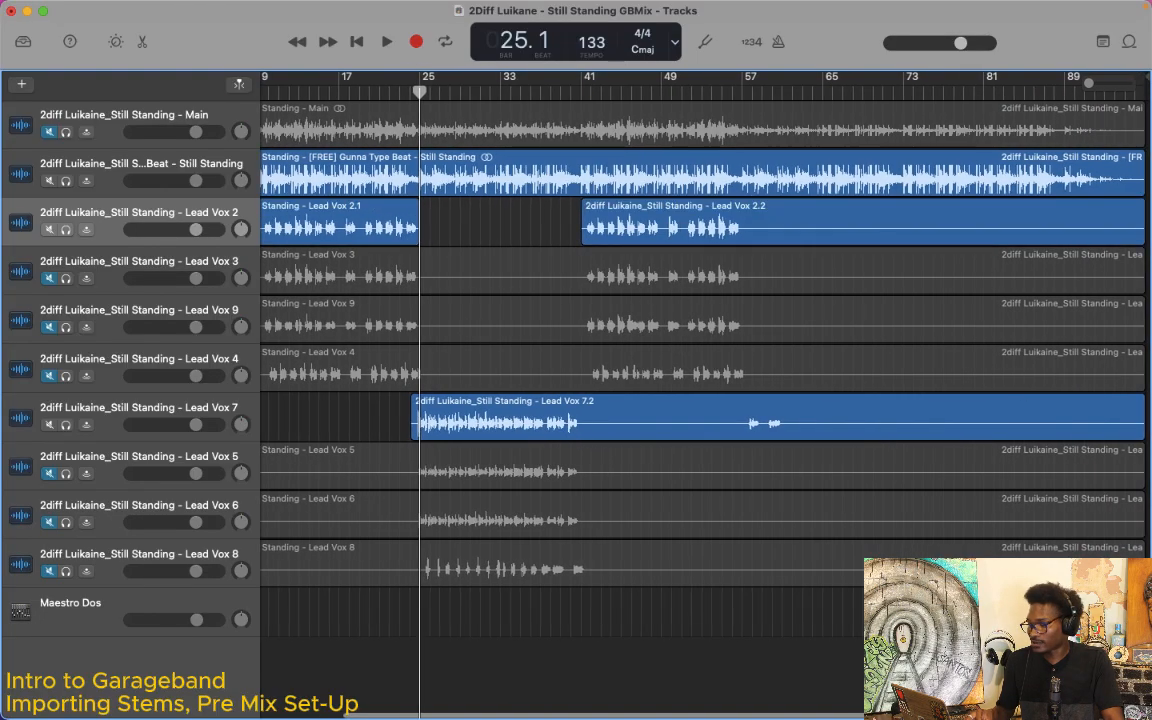
# Step: Trim the silent ends of the second Lead Vox 2 region to about bar 58 and the long Lead Vox 7 region to about bar 62
pyautogui.click(999, 230)
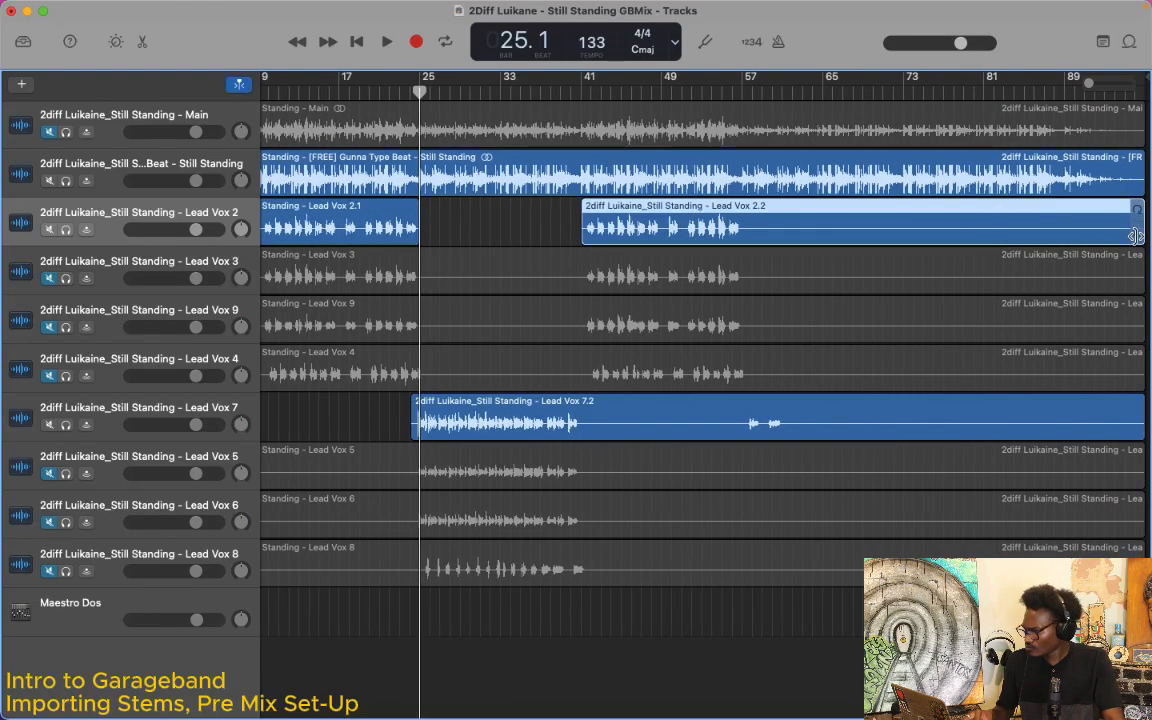
pyautogui.moveTo(1135, 229); pyautogui.dragTo(751, 266)
pyautogui.click(905, 413)
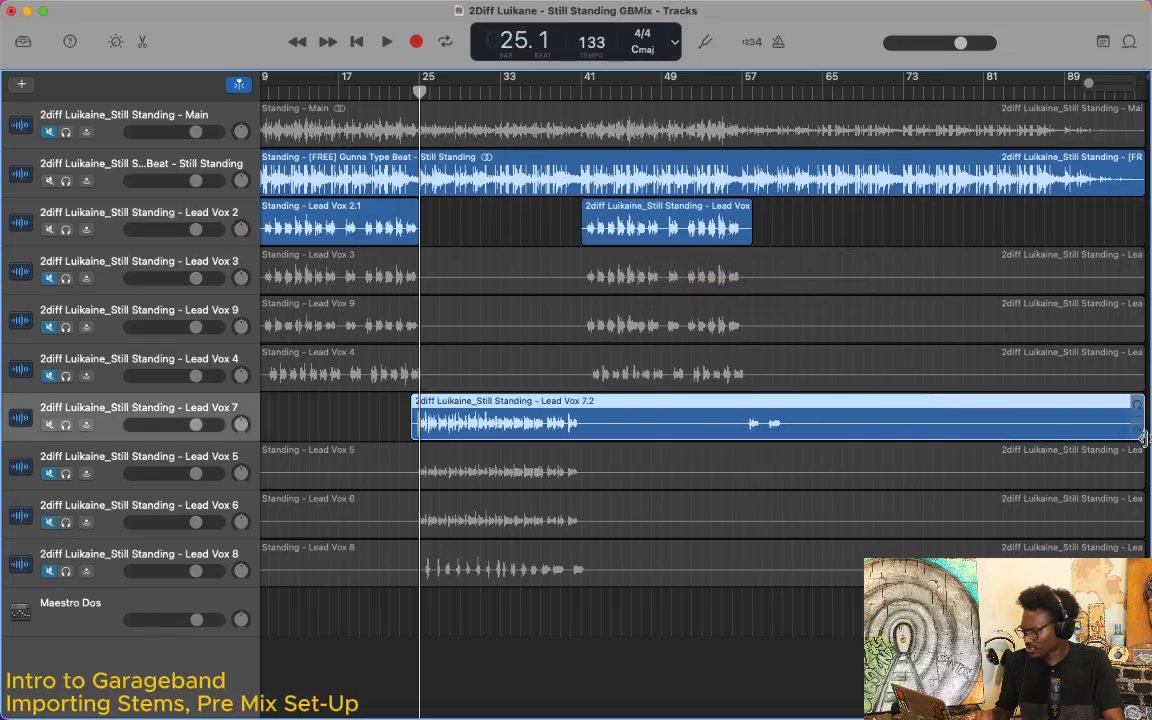
pyautogui.moveTo(1140, 430); pyautogui.dragTo(782, 466)
pyautogui.hscroll(-5, 707, 645)
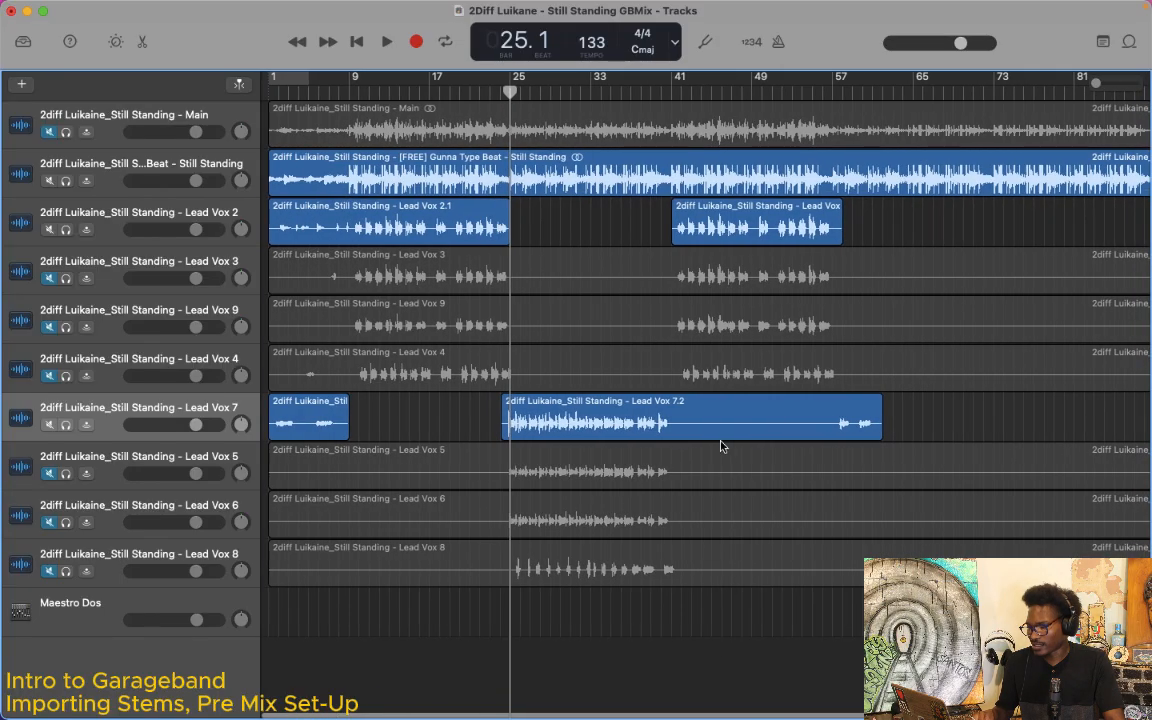
# Step: Split the long Lead Vox 7 region at bar 57 and trim the end of its first part back to about bar 42
pyautogui.click(707, 429)
pyautogui.moveTo(812, 93); pyautogui.dragTo(829, 97)
pyautogui.press('super+t')
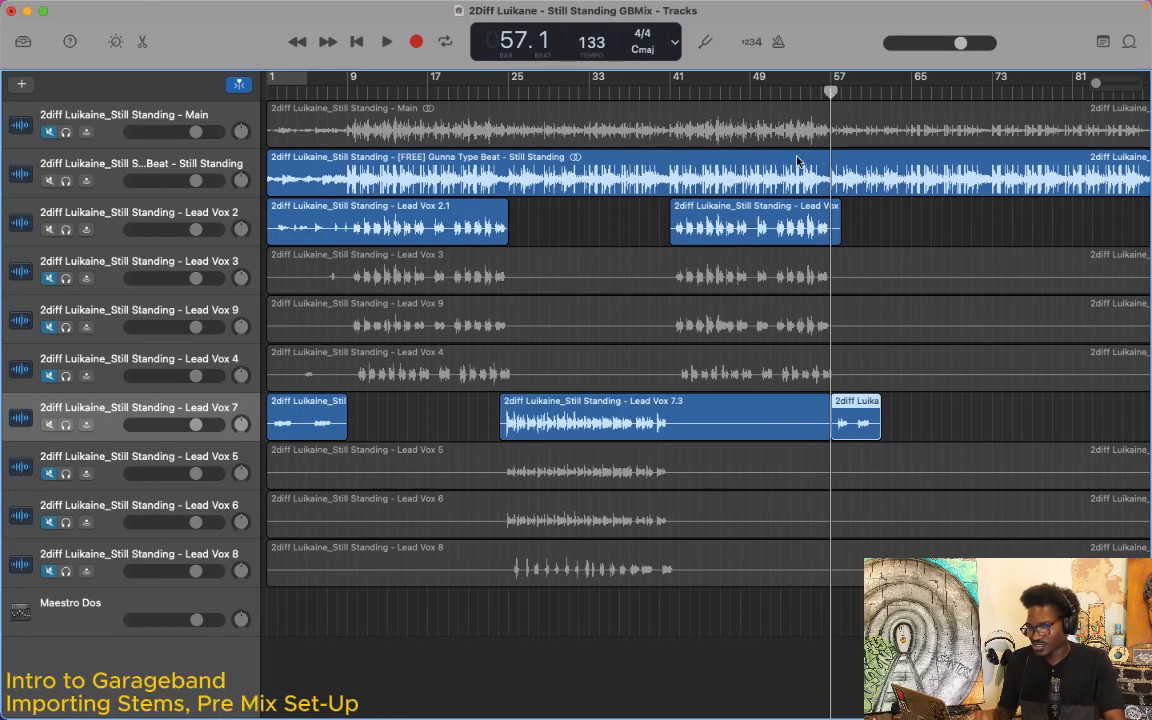
pyautogui.click(784, 425)
pyautogui.moveTo(826, 430); pyautogui.dragTo(677, 442)
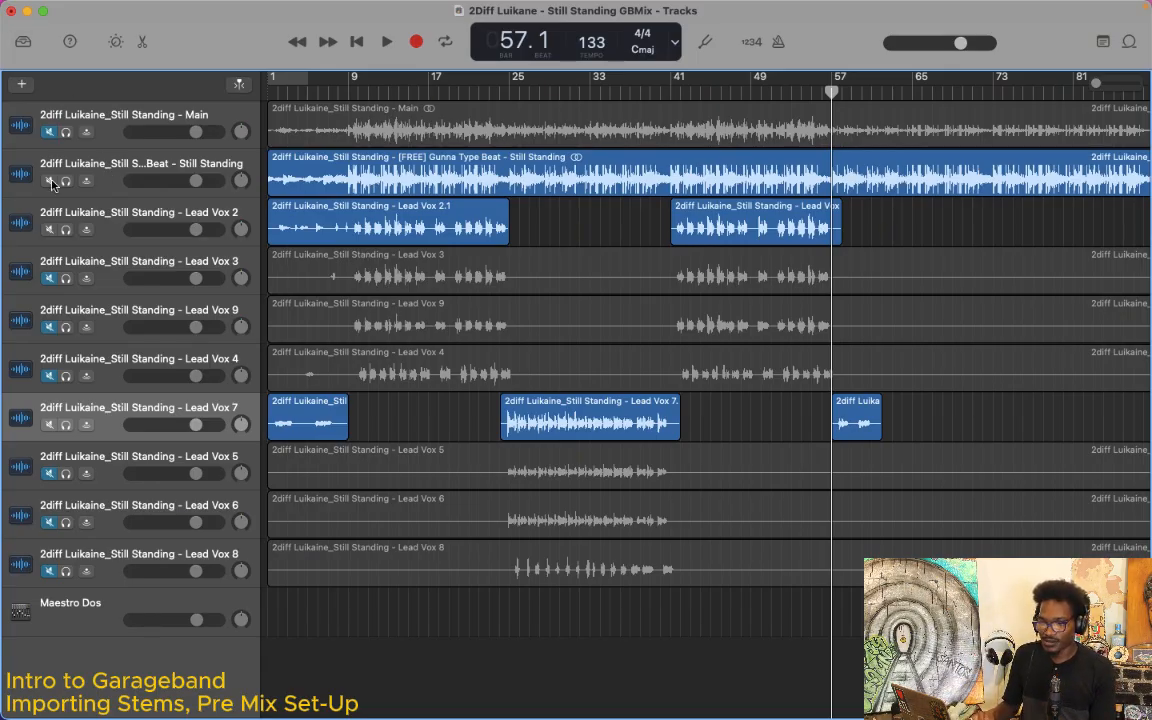
# Step: Toggle mute on and off for the Still Standing beat track
pyautogui.click(49, 180)
pyautogui.click(50, 180)
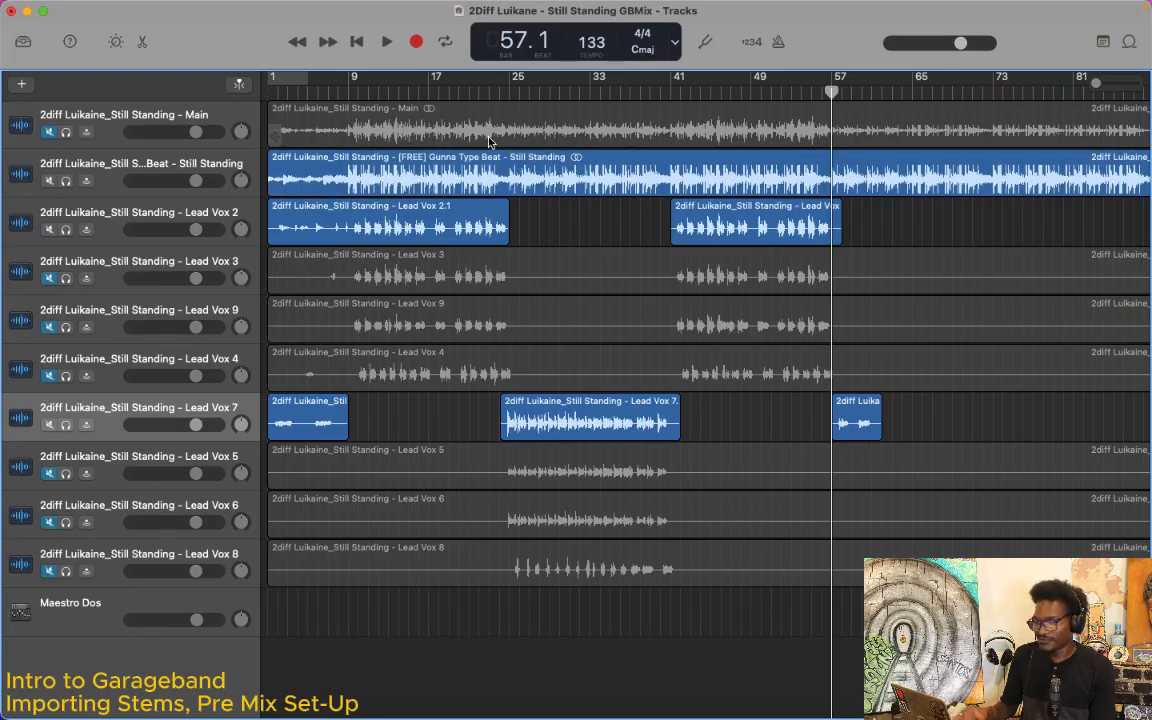